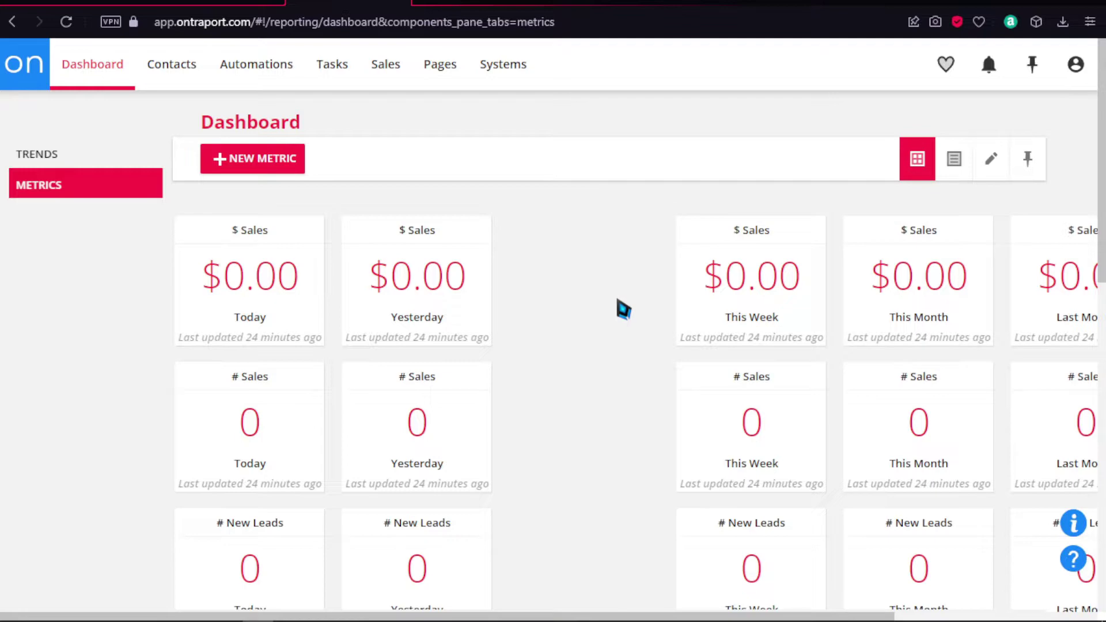
Step: Scroll through the Dashboard metrics showing $0.00 in sales and 1 new lead today
scroll(623, 309, "down", 10)
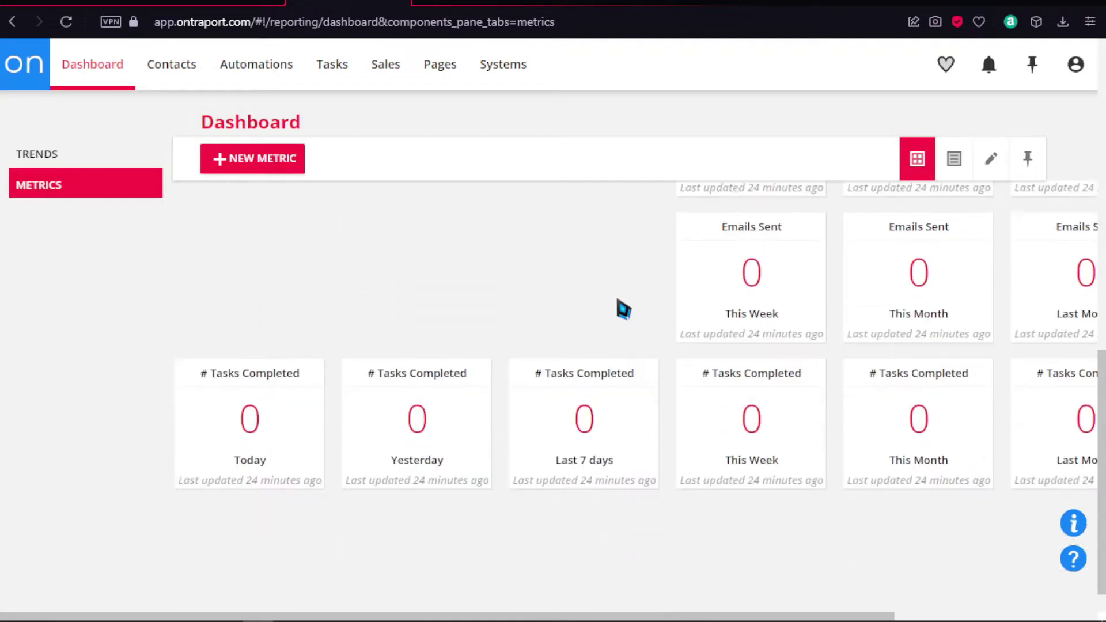
scroll(623, 309, "up", 10)
scroll(623, 309, "up", 2)
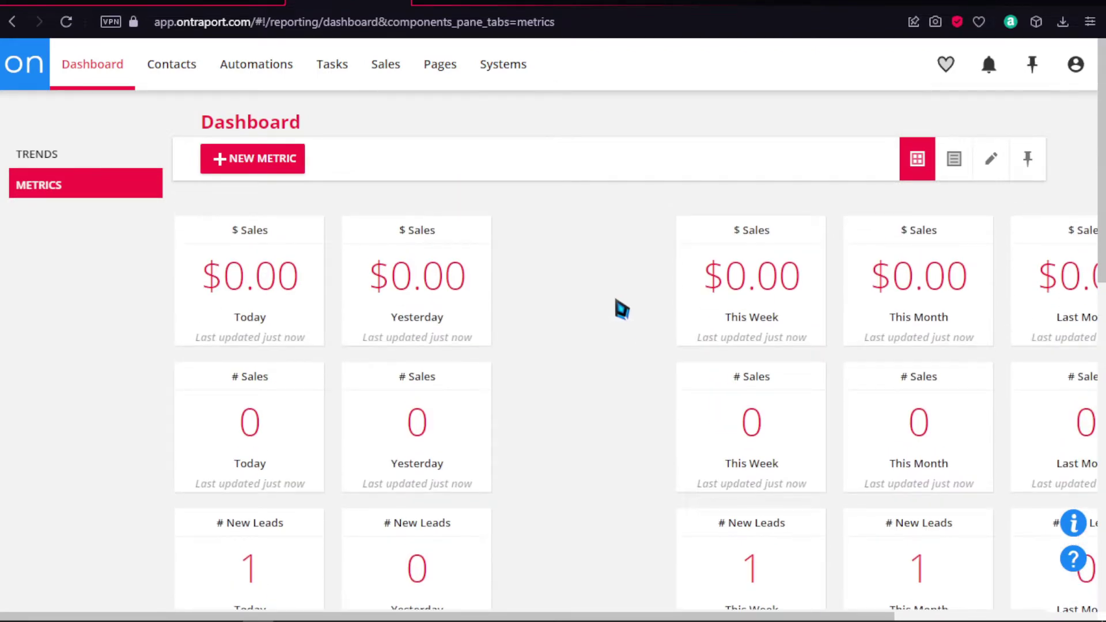
scroll(621, 309, "down", 4)
scroll(621, 310, "up", 4)
mouse_move(160, 64)
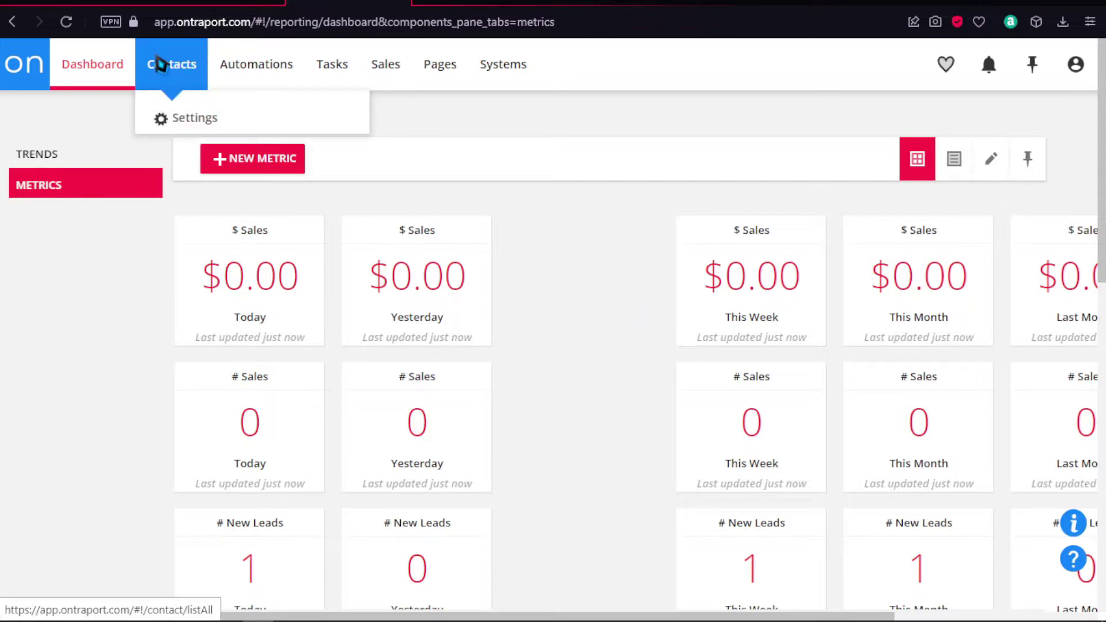
Step: Search Contacts for 'graphicsay' and open the Graphicsay works contact's quick view
left_click(160, 64)
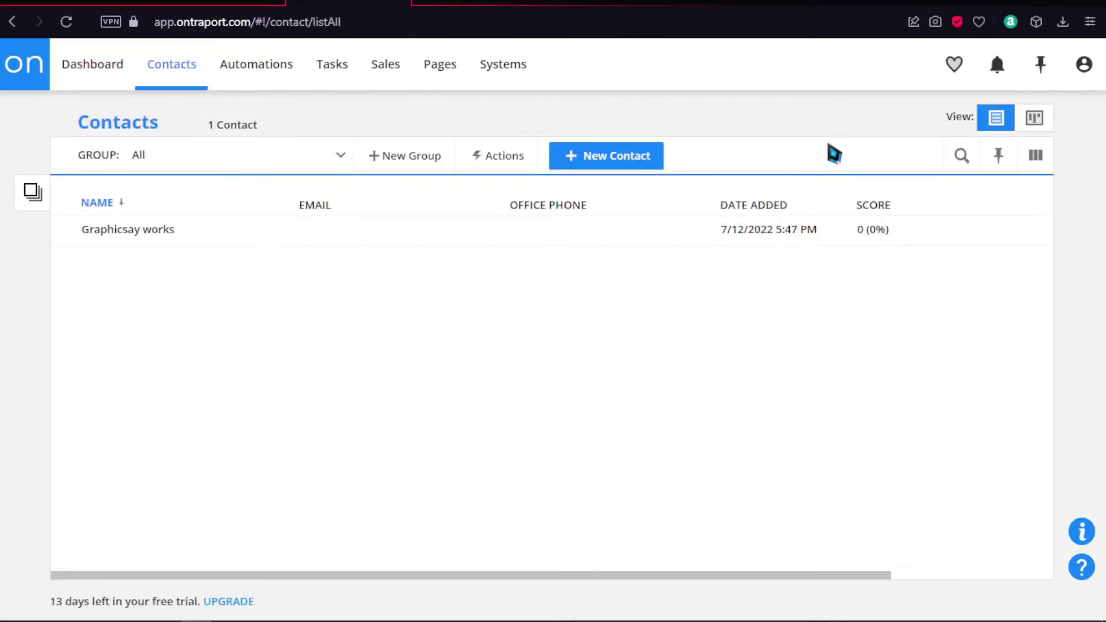
left_click(962, 158)
type("graphicsay")
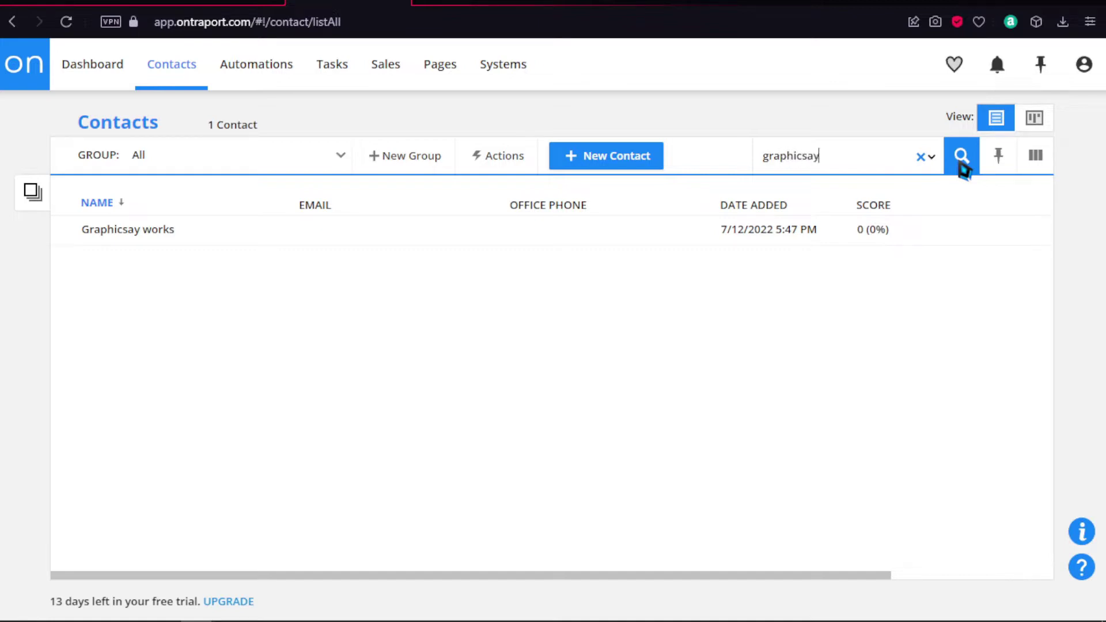
left_click(960, 164)
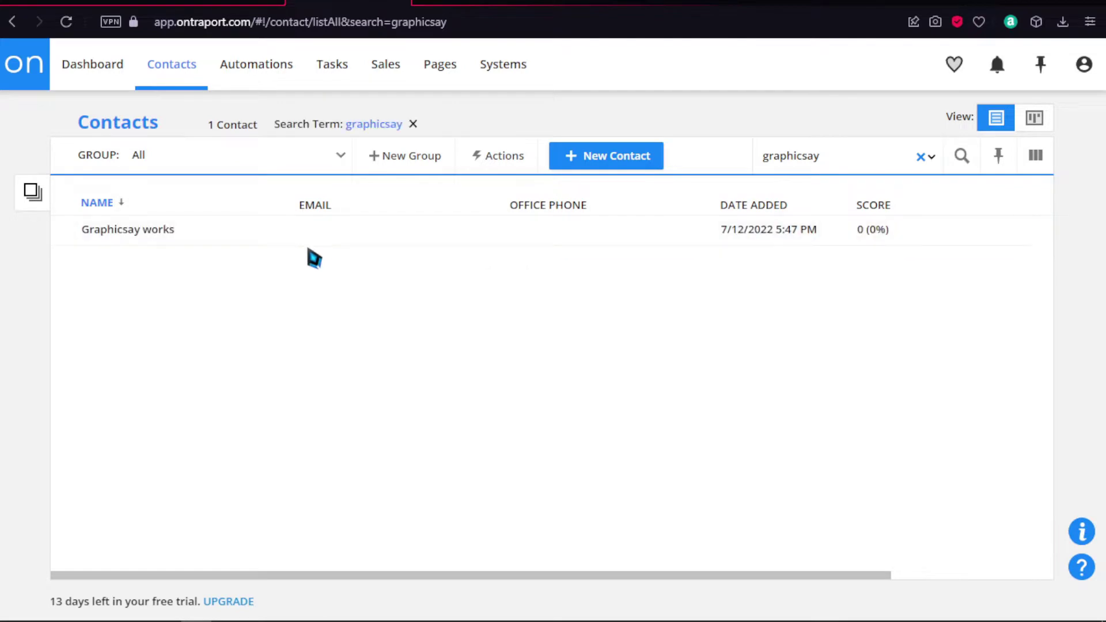
left_click(281, 239)
left_click(154, 237)
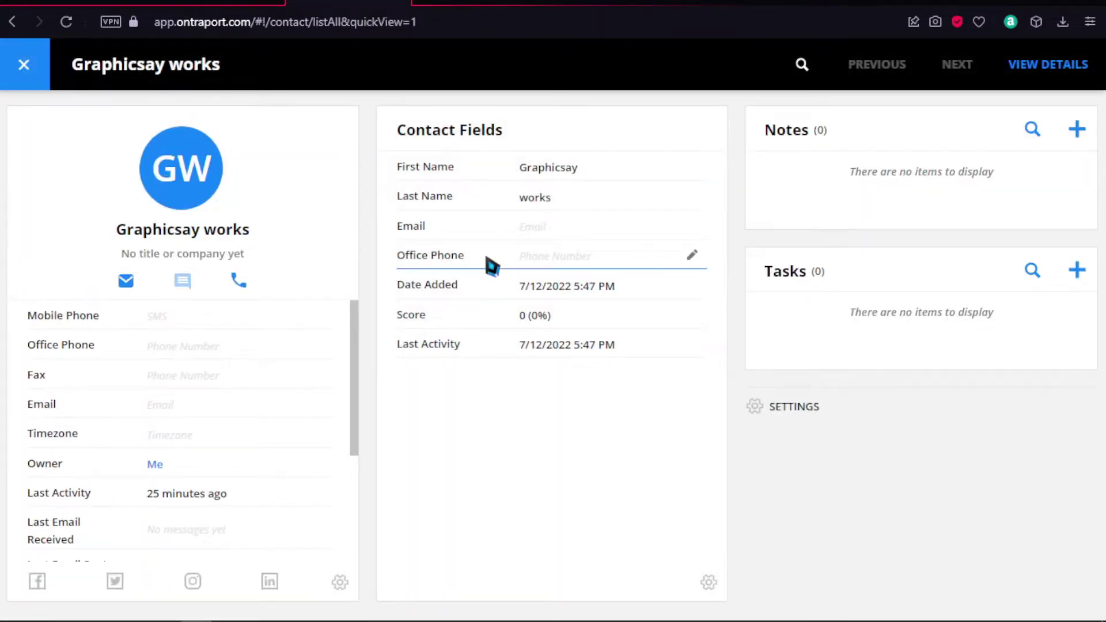
Step: Review the contact's details panel and close its widget settings without changes
scroll(266, 421, "down", 2)
scroll(232, 457, "down", 2)
scroll(236, 452, "up", 4)
scroll(277, 429, "down", 4)
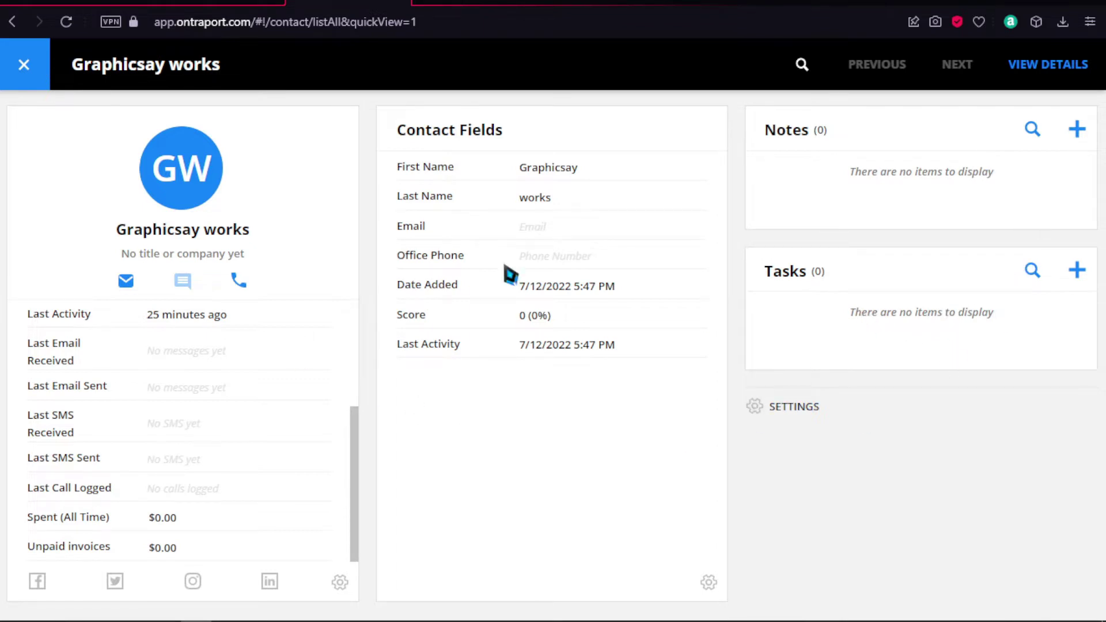
scroll(152, 391, "up", 3)
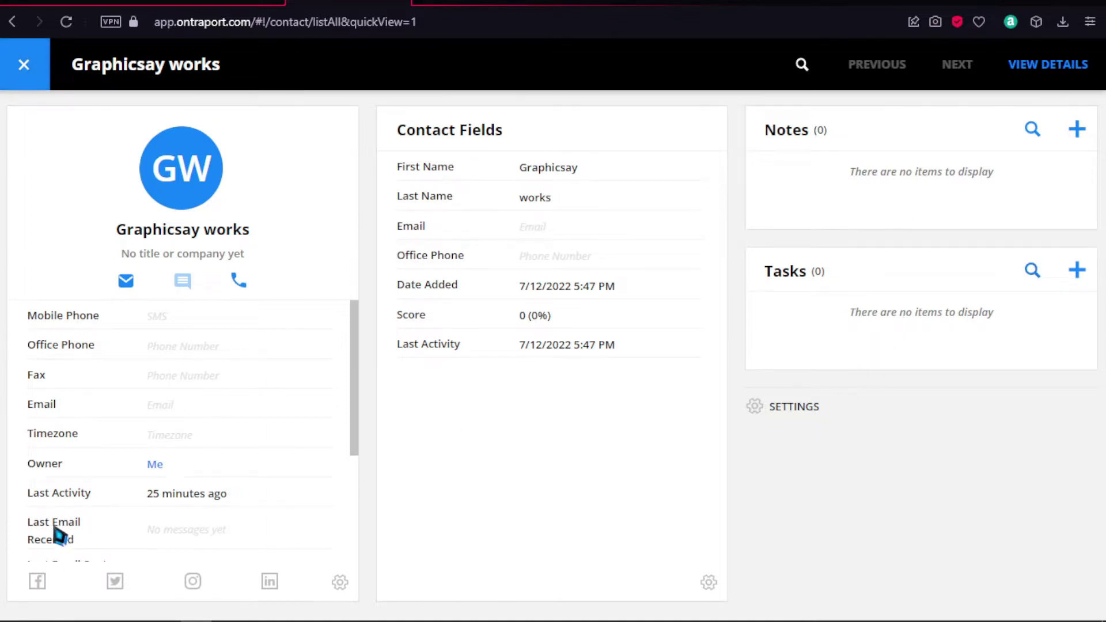
scroll(58, 536, "down", 3)
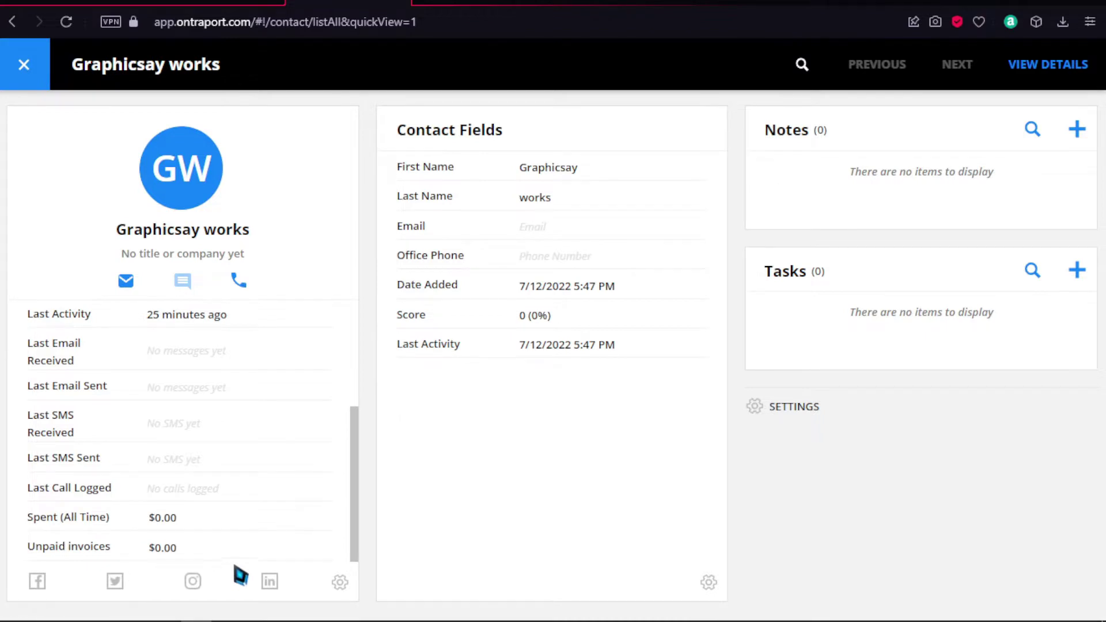
scroll(298, 453, "up", 3)
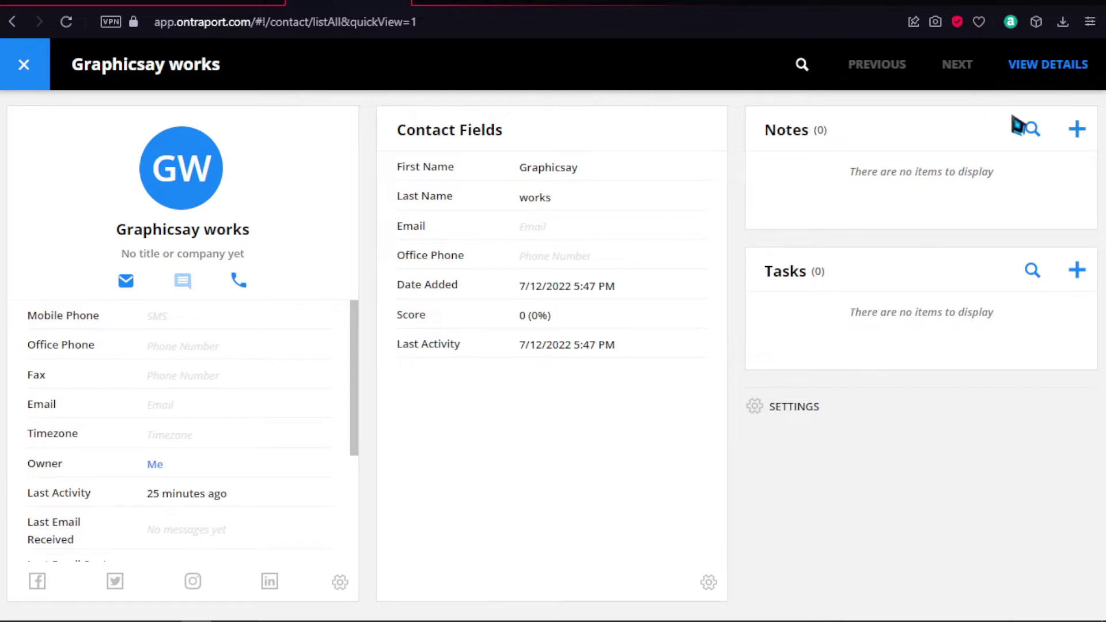
left_click(789, 406)
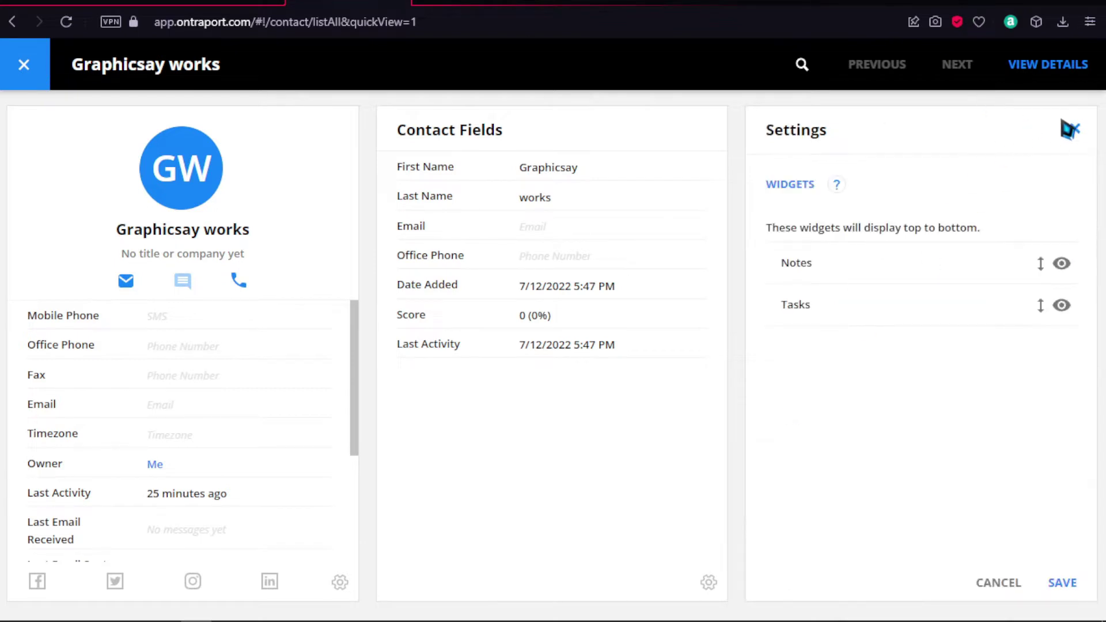
left_click(1075, 129)
Step: Try the new task form's QUICK TASK and CHOOSE A TASK modes, then close the quick view
left_click(1076, 275)
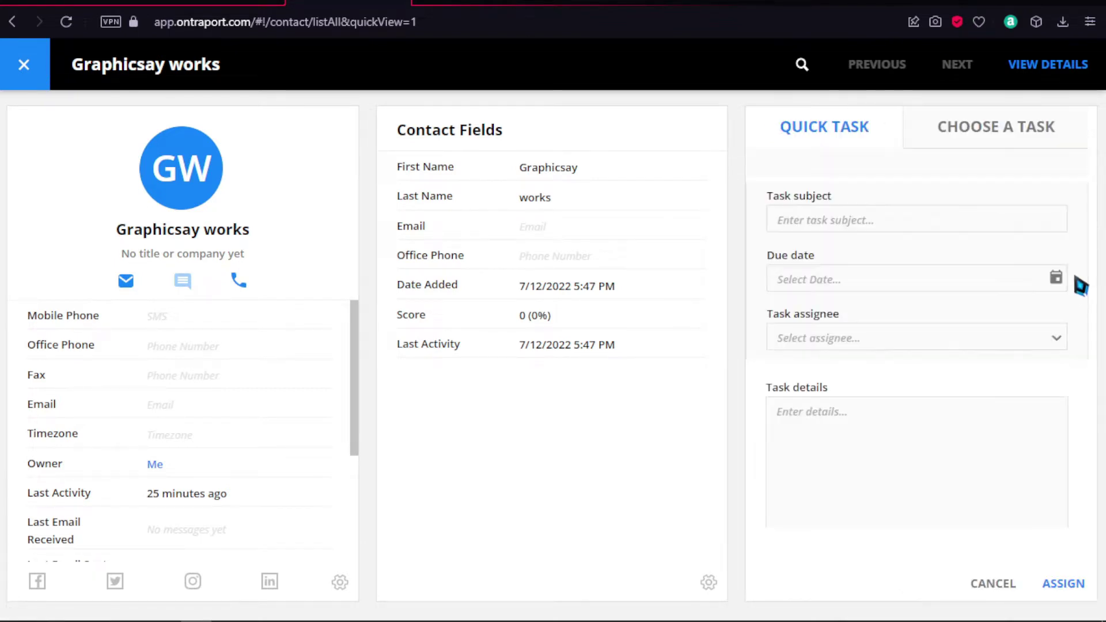
left_click(922, 222)
left_click(976, 143)
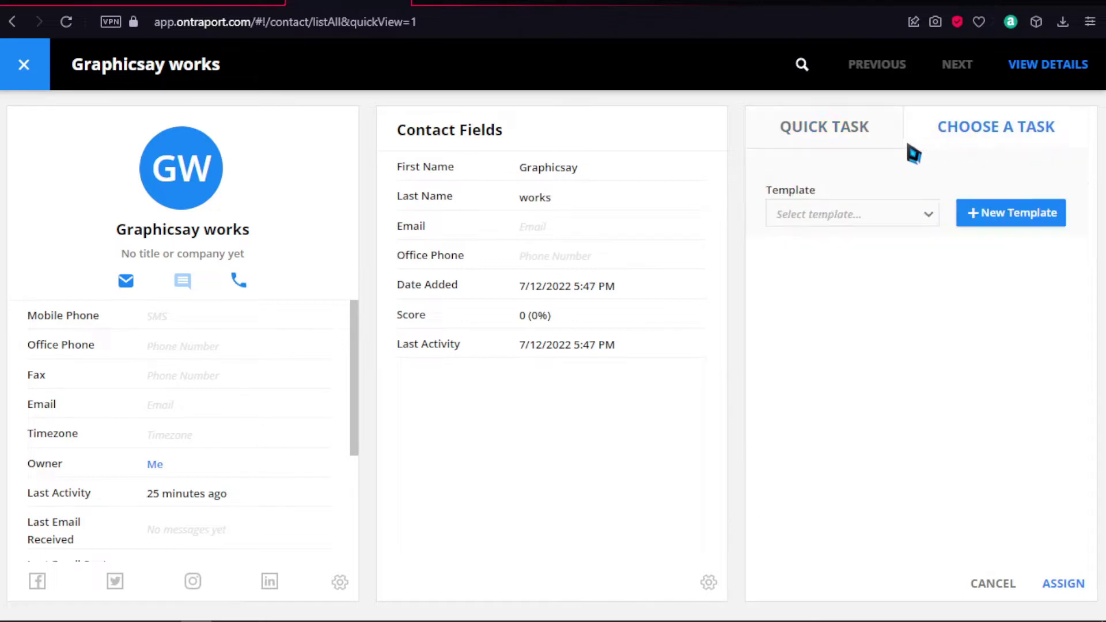
left_click(852, 146)
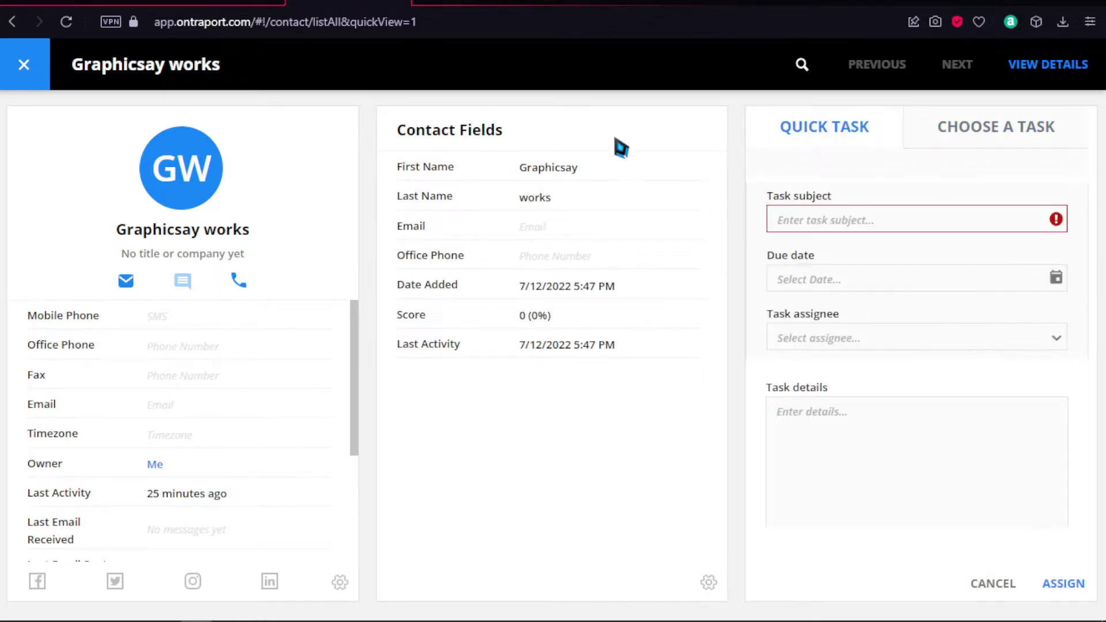
left_click(30, 76)
Step: Go to Automations > Forms and choose New Form > ONTRAform to reach the template gallery
left_click(40, 83)
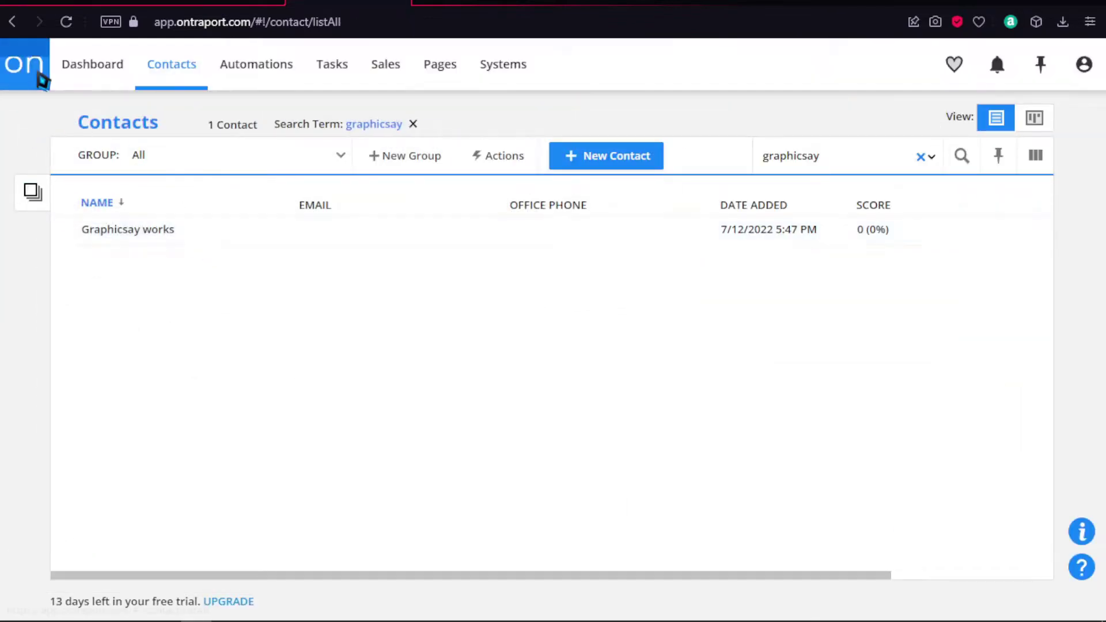
mouse_move(222, 74)
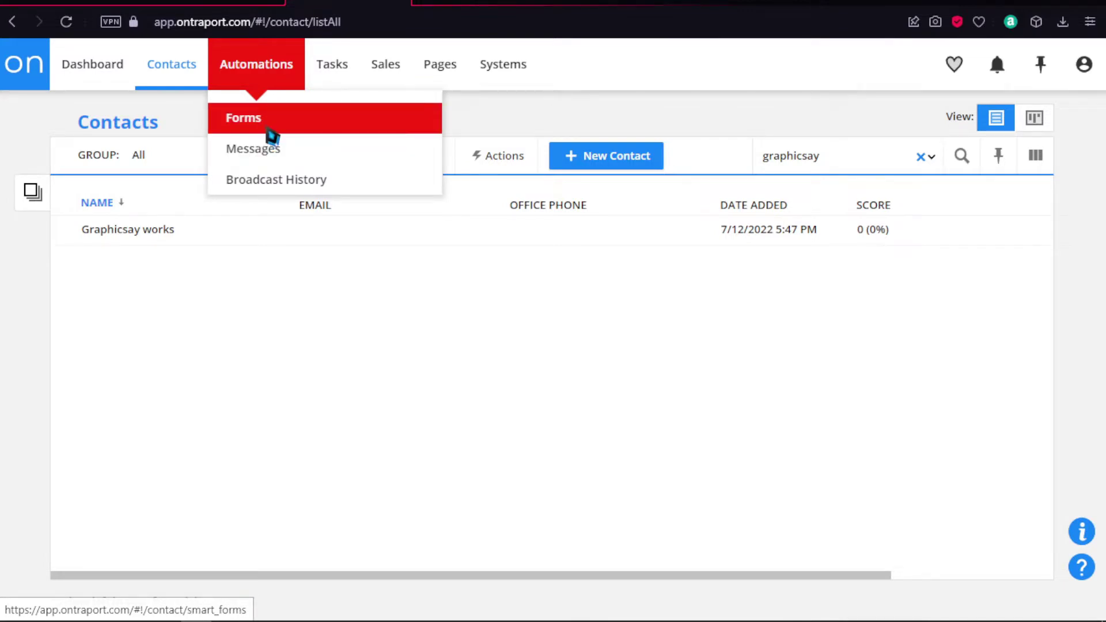
left_click(268, 132)
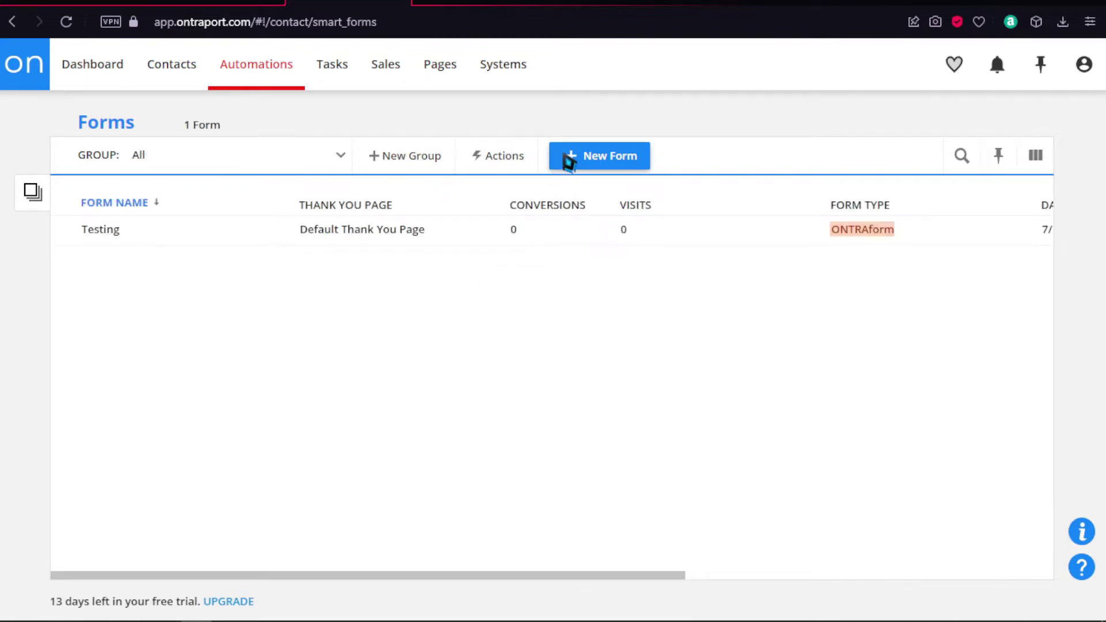
left_click(613, 164)
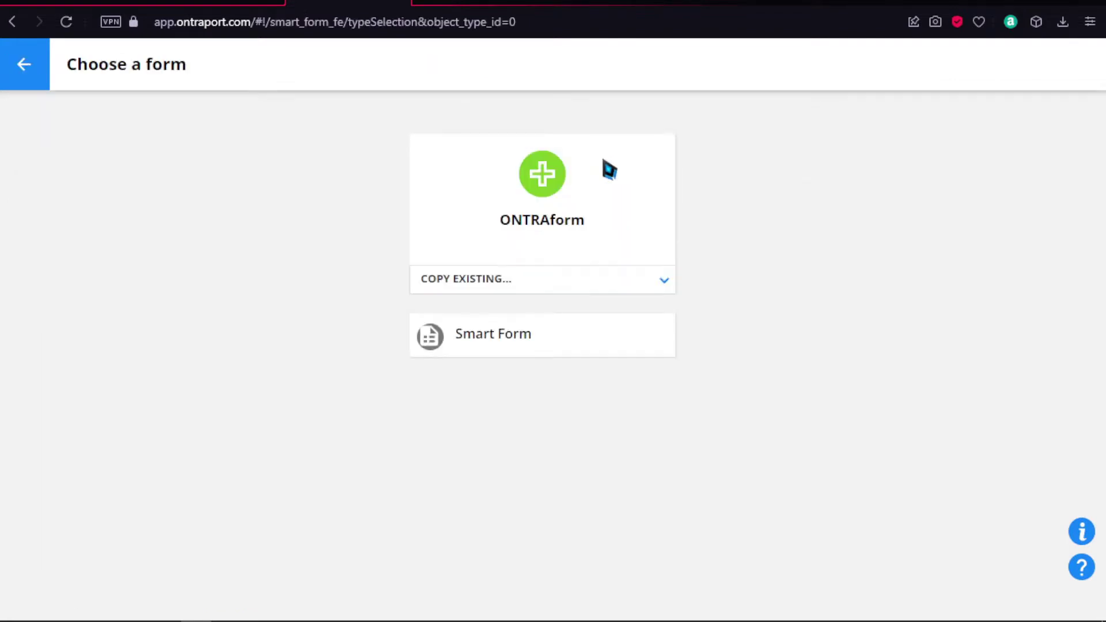
left_click(545, 183)
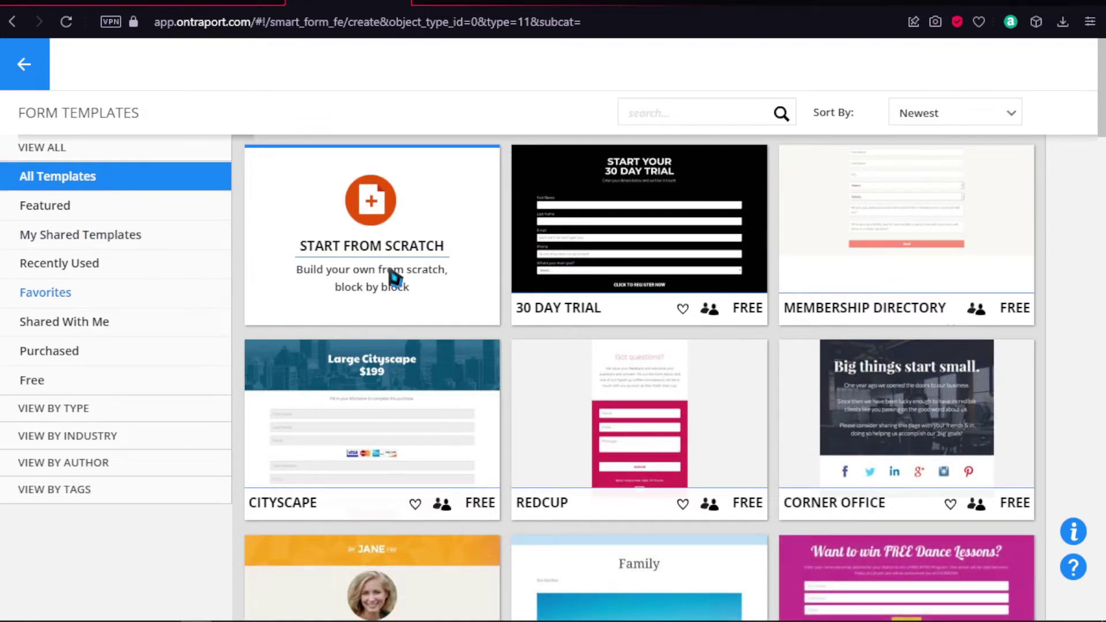
Step: Browse the form templates, briefly filtering to purchased ones before showing all again
scroll(357, 277, "down", 10)
scroll(353, 288, "down", 10)
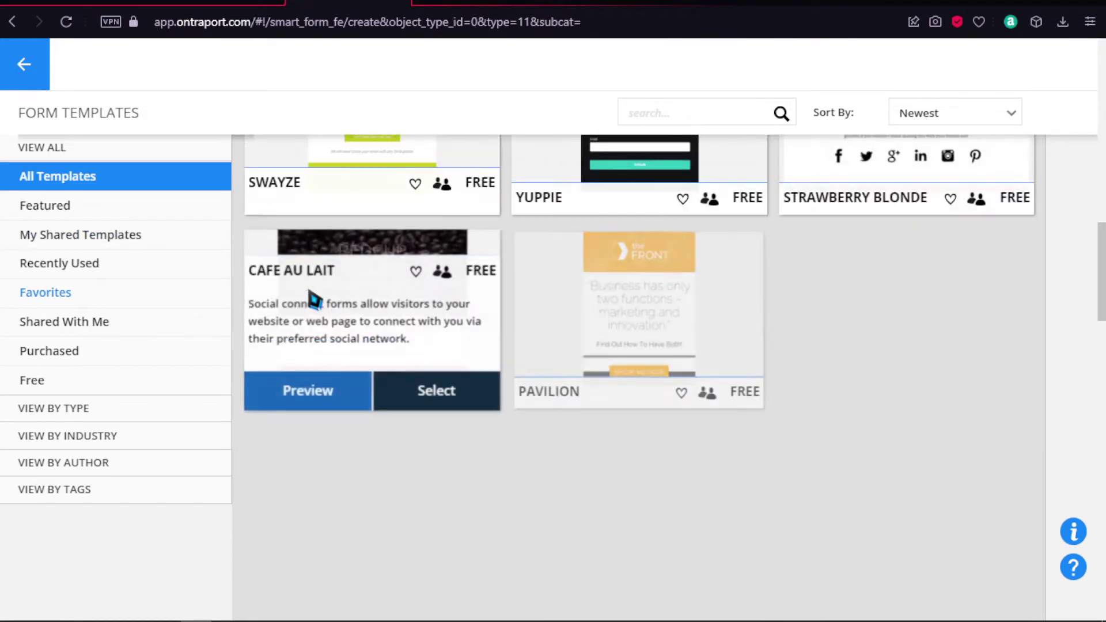
scroll(313, 299, "up", 10)
scroll(314, 299, "up", 3)
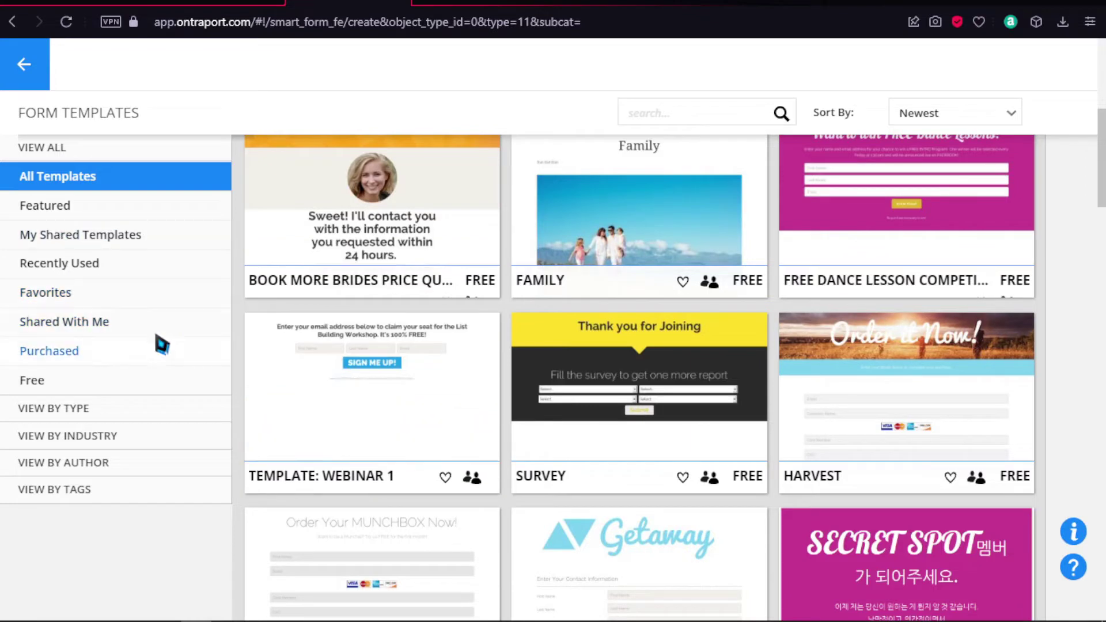
scroll(236, 294, "up", 3)
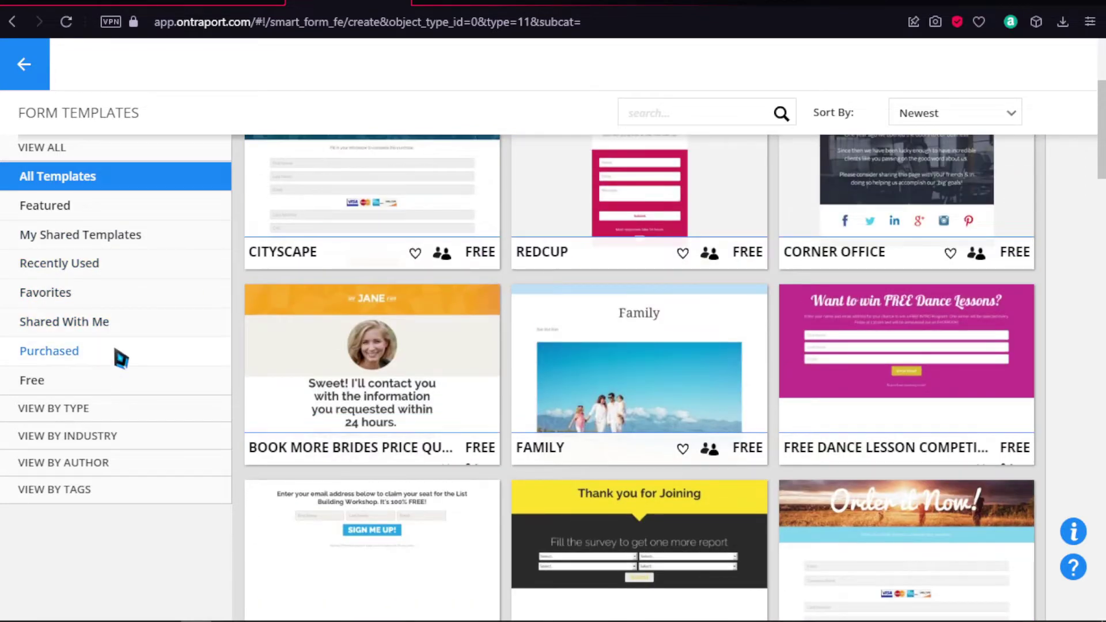
left_click(120, 358)
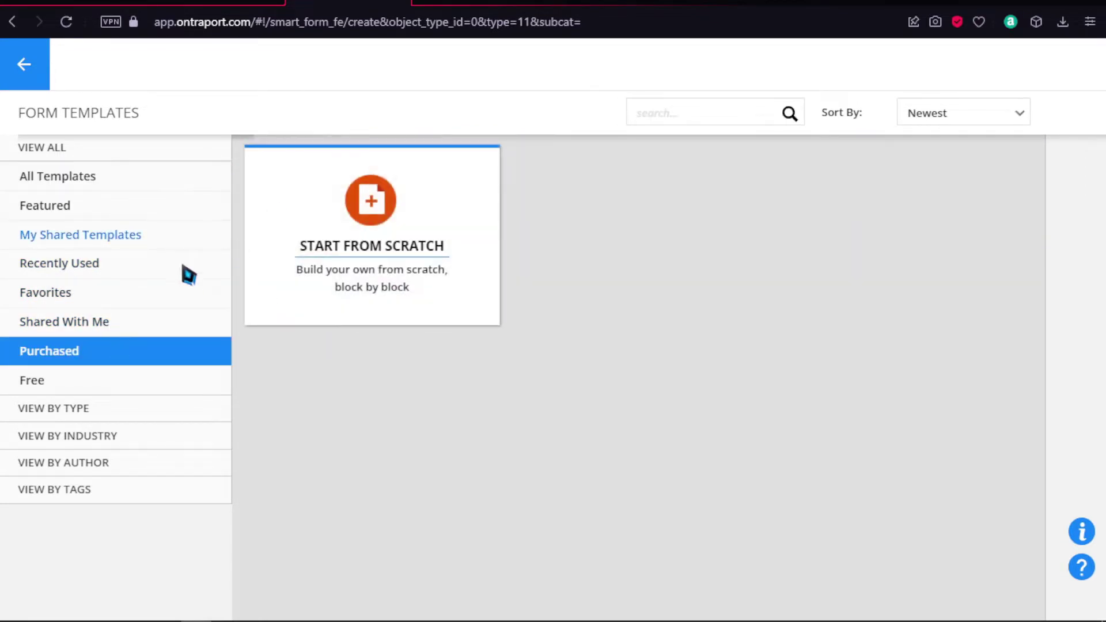
left_click(77, 179)
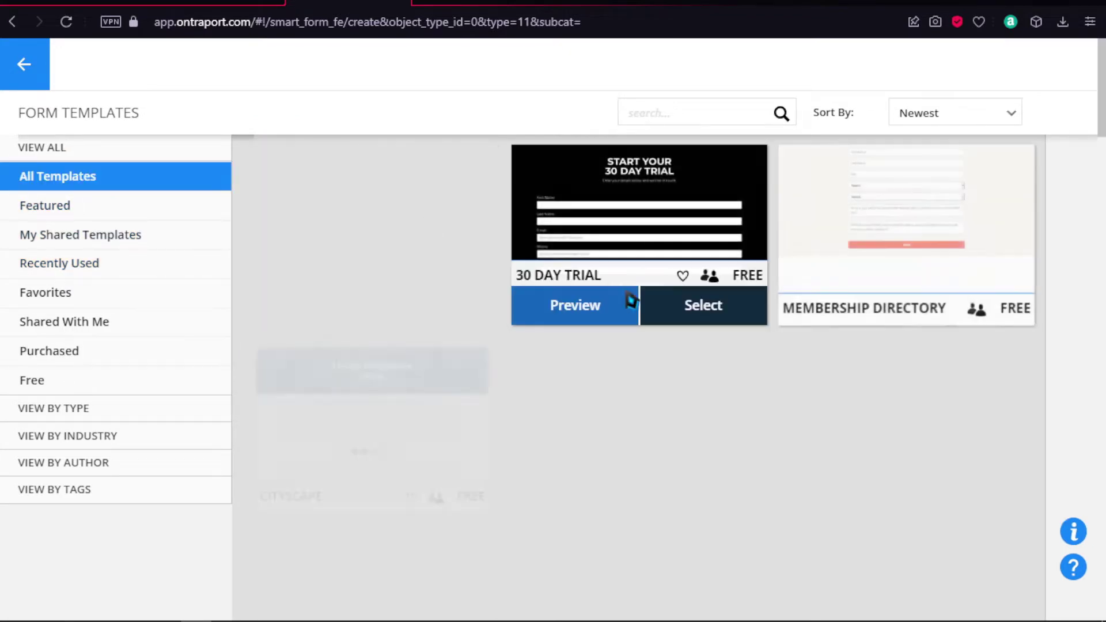
Step: Load the Yuppie template into the form editor
scroll(634, 300, "down", 2)
scroll(709, 353, "down", 7)
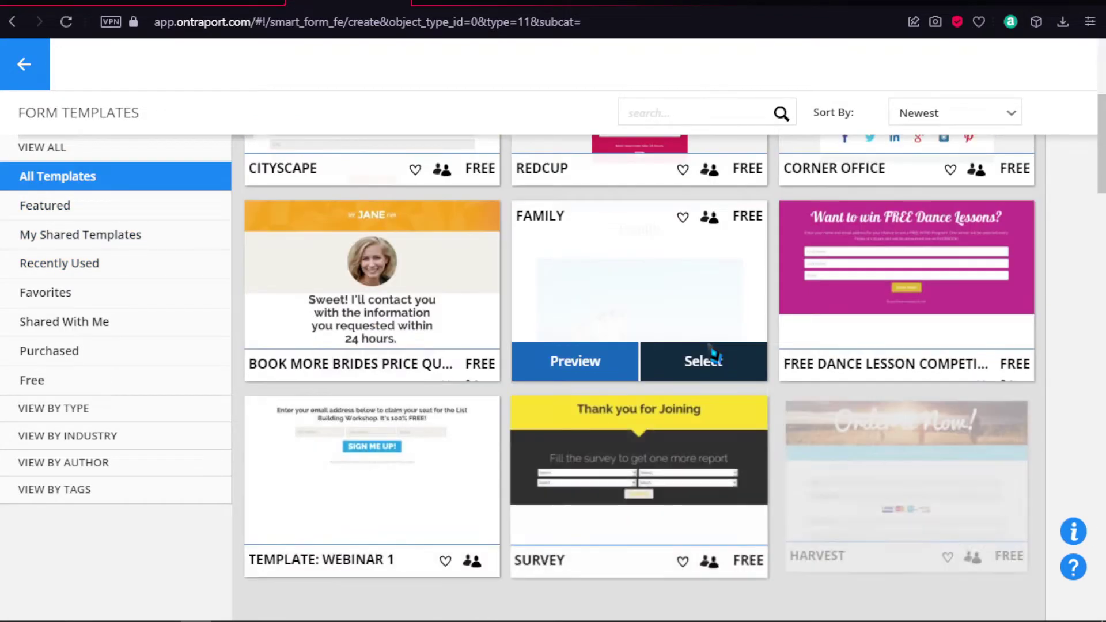
scroll(714, 353, "down", 8)
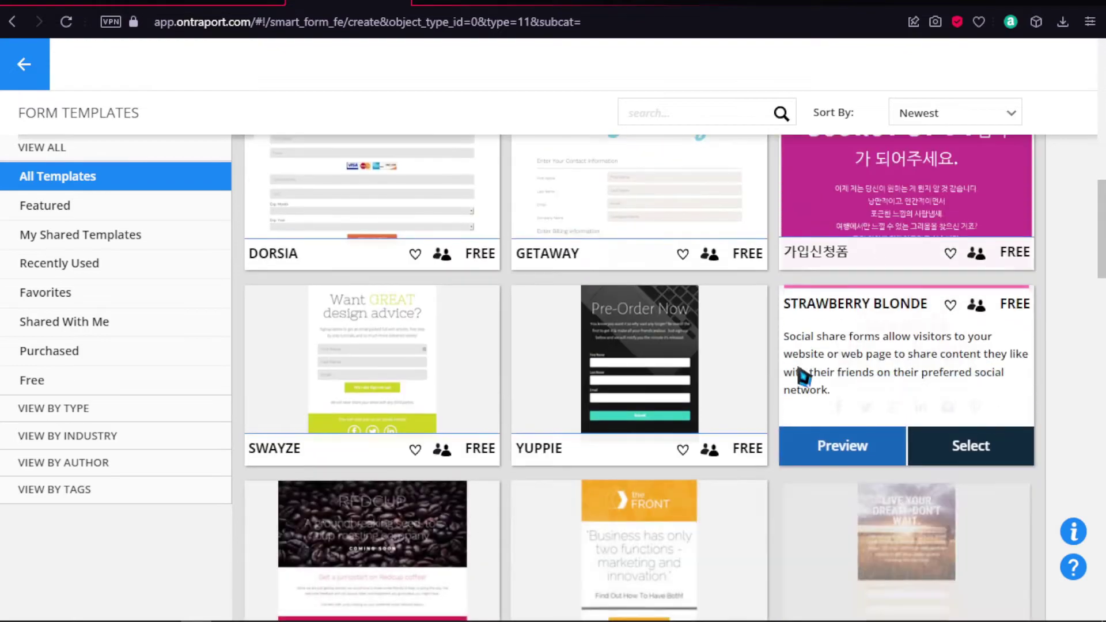
scroll(614, 357, "up", 7)
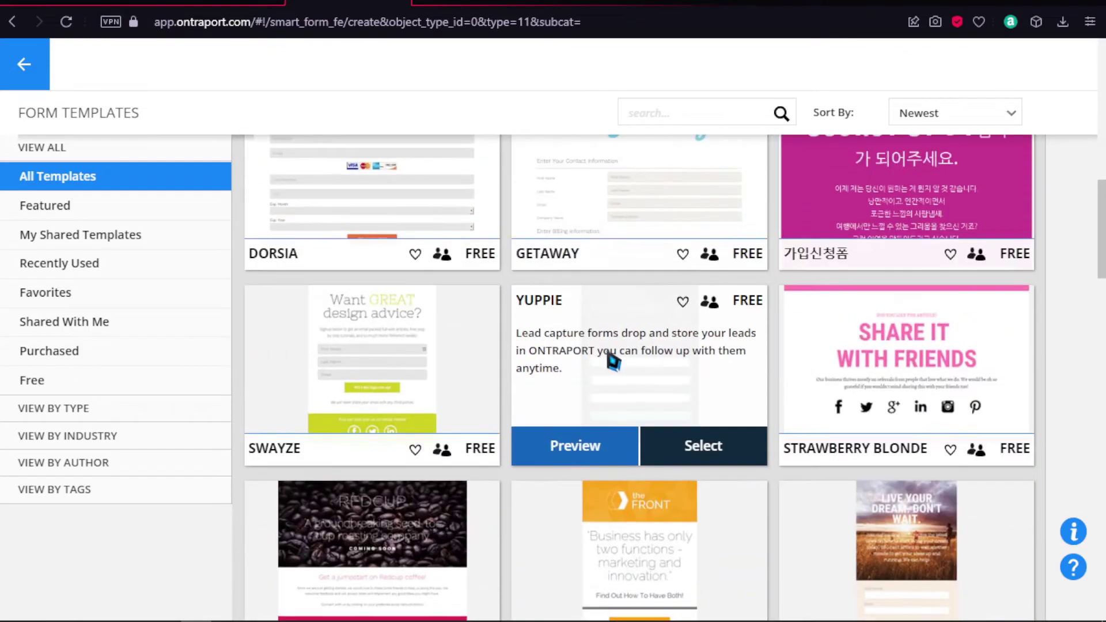
scroll(613, 360, "down", 5)
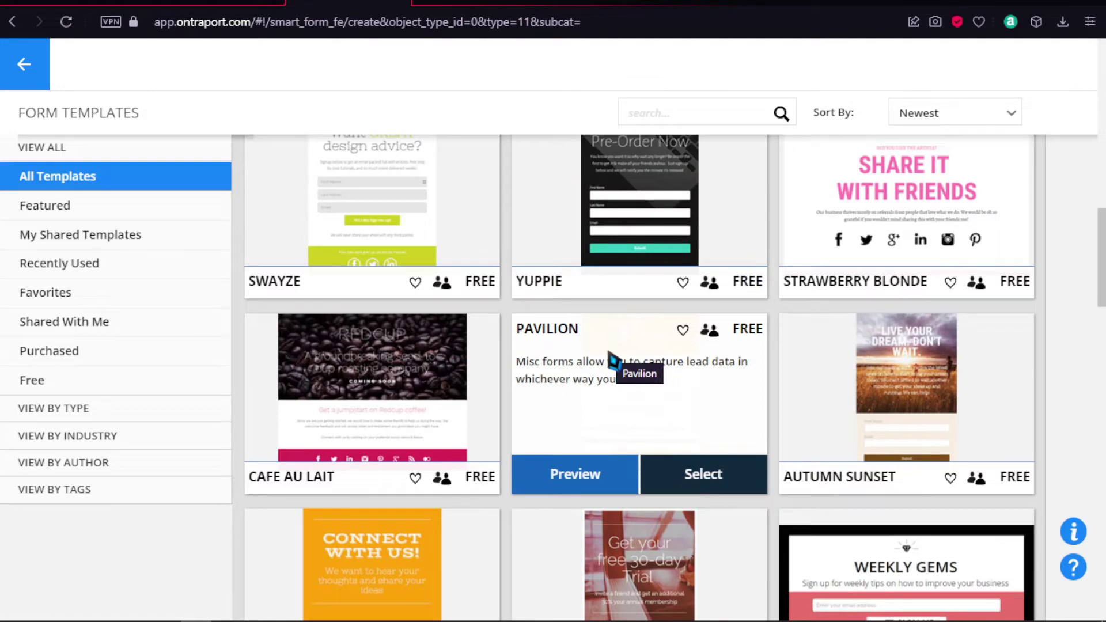
scroll(613, 360, "down", 3)
scroll(703, 340, "up", 4)
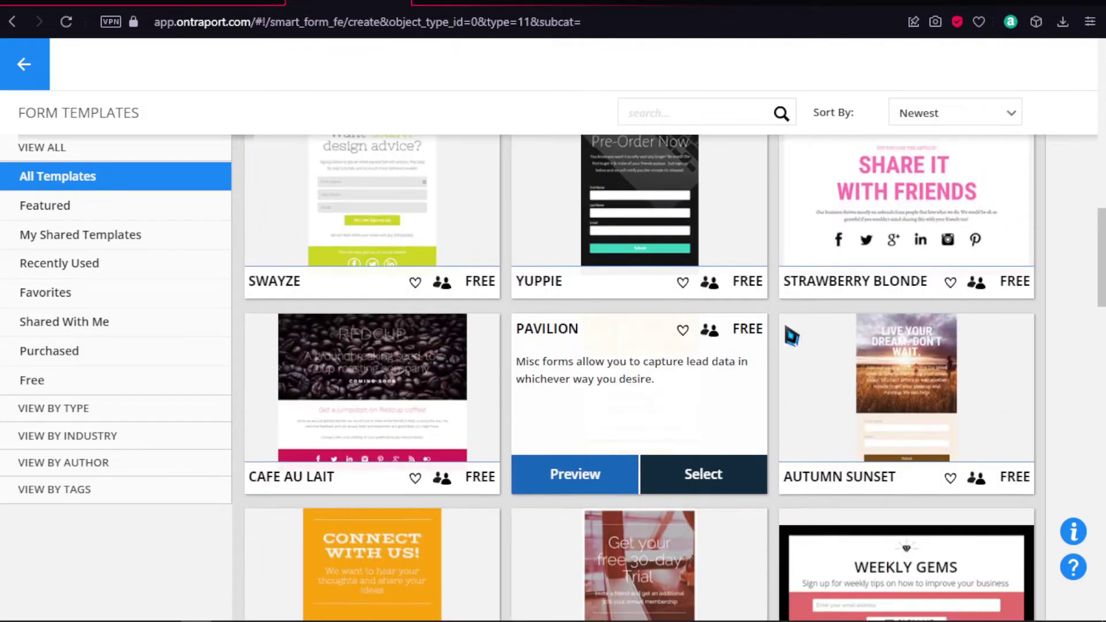
scroll(570, 271, "up", 1)
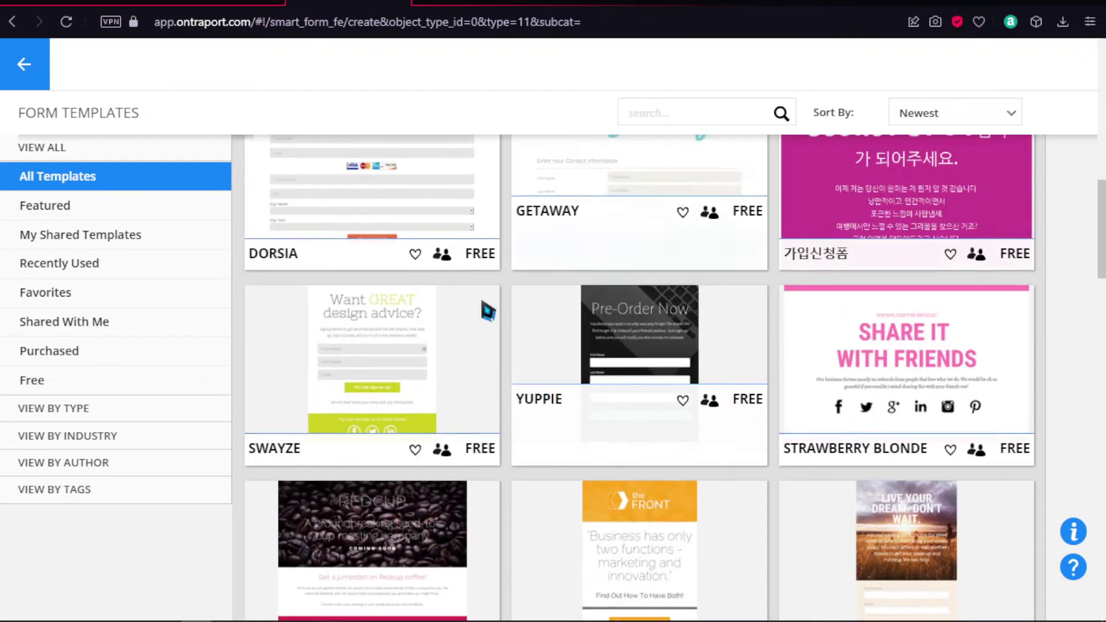
scroll(354, 294, "down", 2)
scroll(356, 292, "up", 2)
scroll(559, 311, "up", 2)
scroll(565, 316, "down", 2)
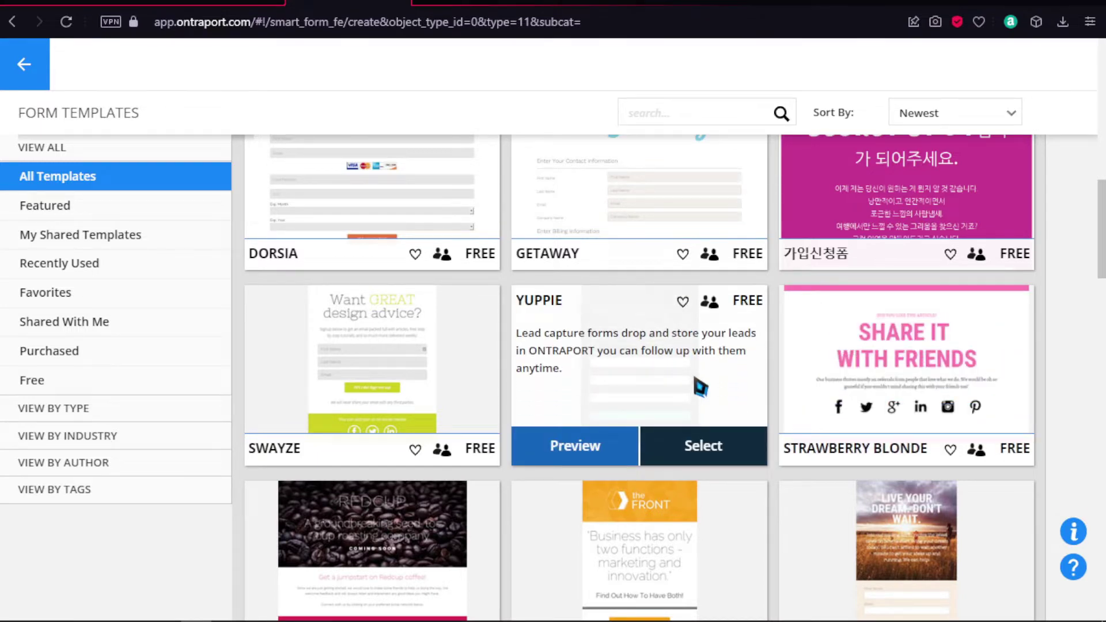
left_click(696, 381)
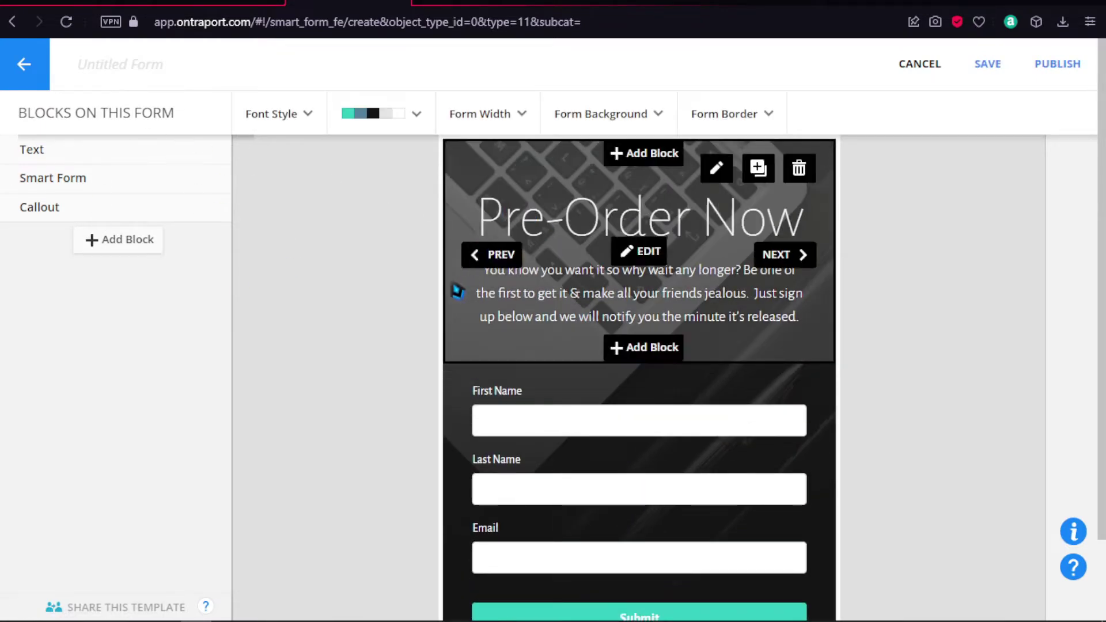
Step: Replace the 'Pre-Order Now' heading text with 'COME ON!!'
left_click(555, 234)
left_click(567, 230)
double_click(568, 229)
left_click(530, 230)
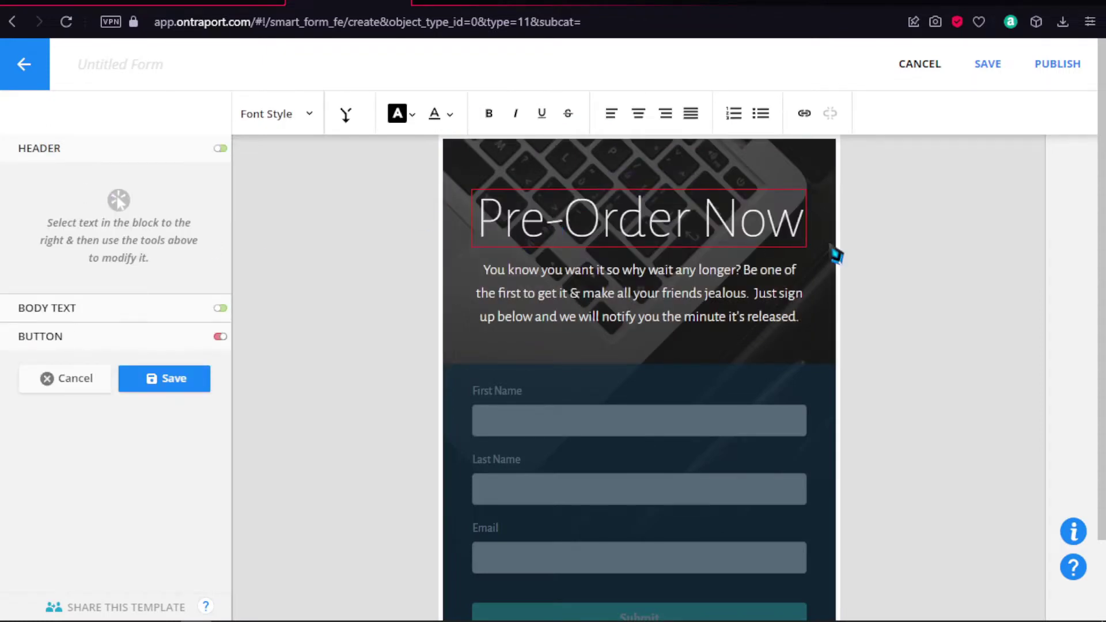
left_click_drag(799, 233, 375, 228)
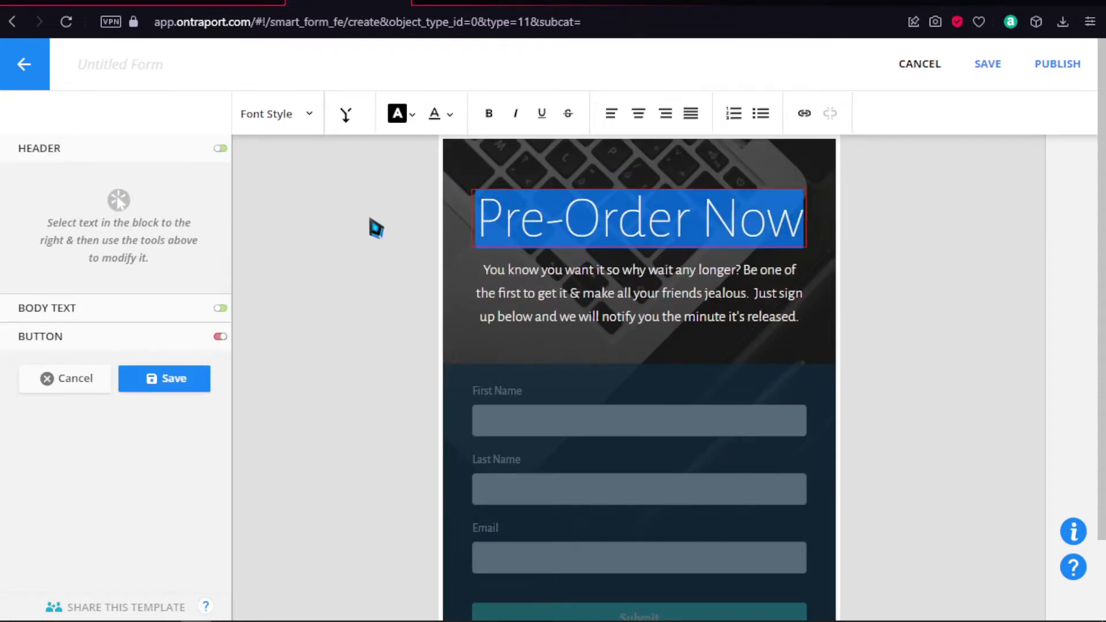
key("BackSpace")
type("COME")
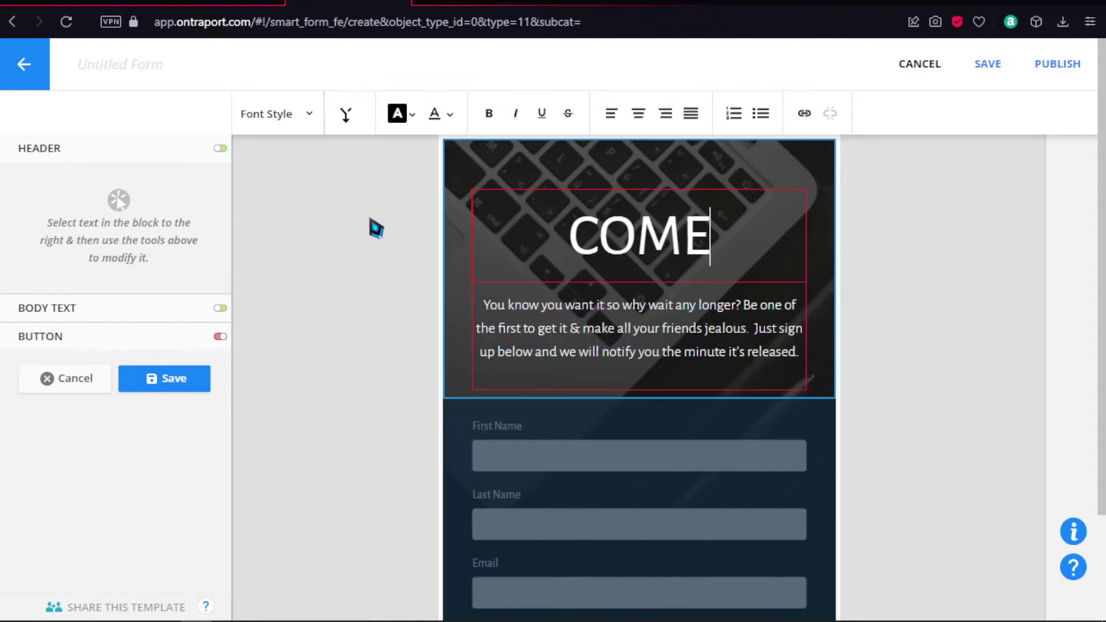
type(" ON!!")
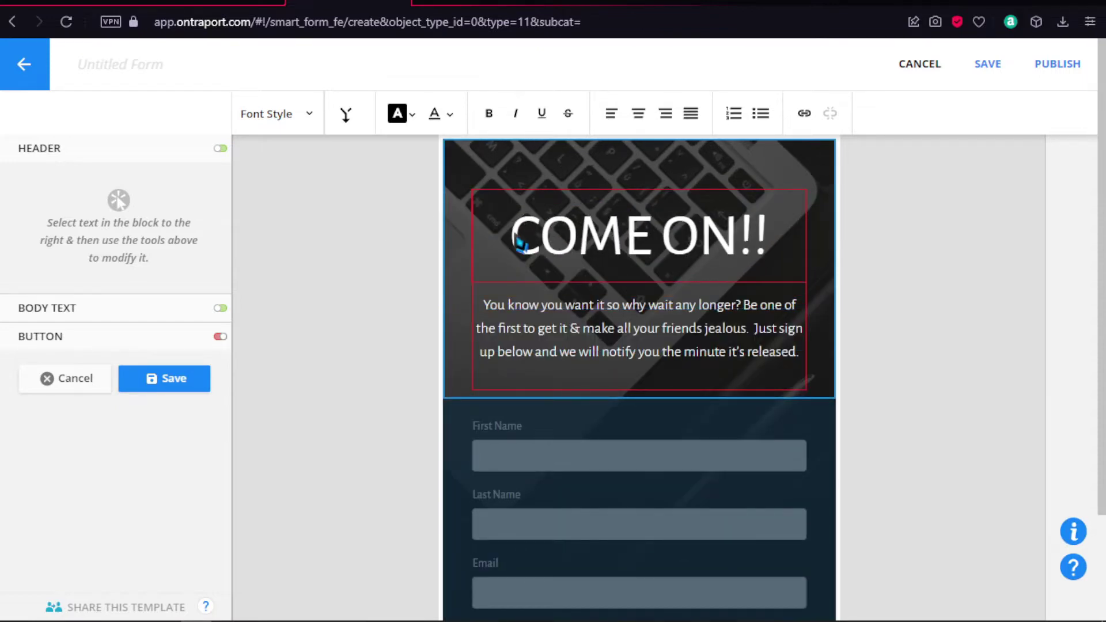
left_click(417, 242)
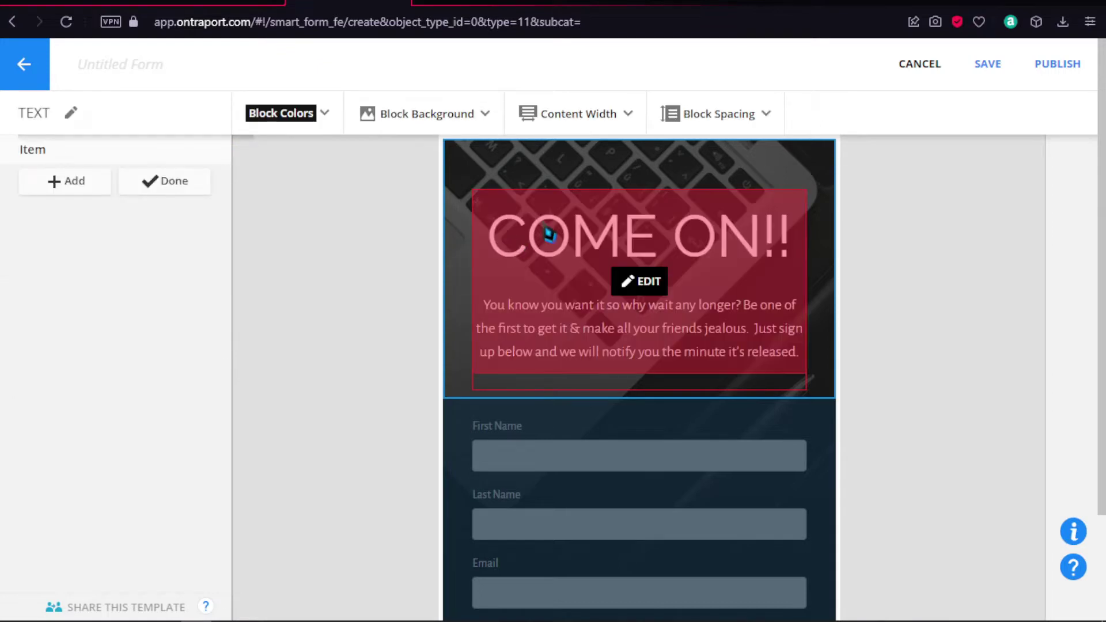
Step: Make the COME ON!! heading bold and save the text changes
left_click(177, 185)
left_click(504, 223)
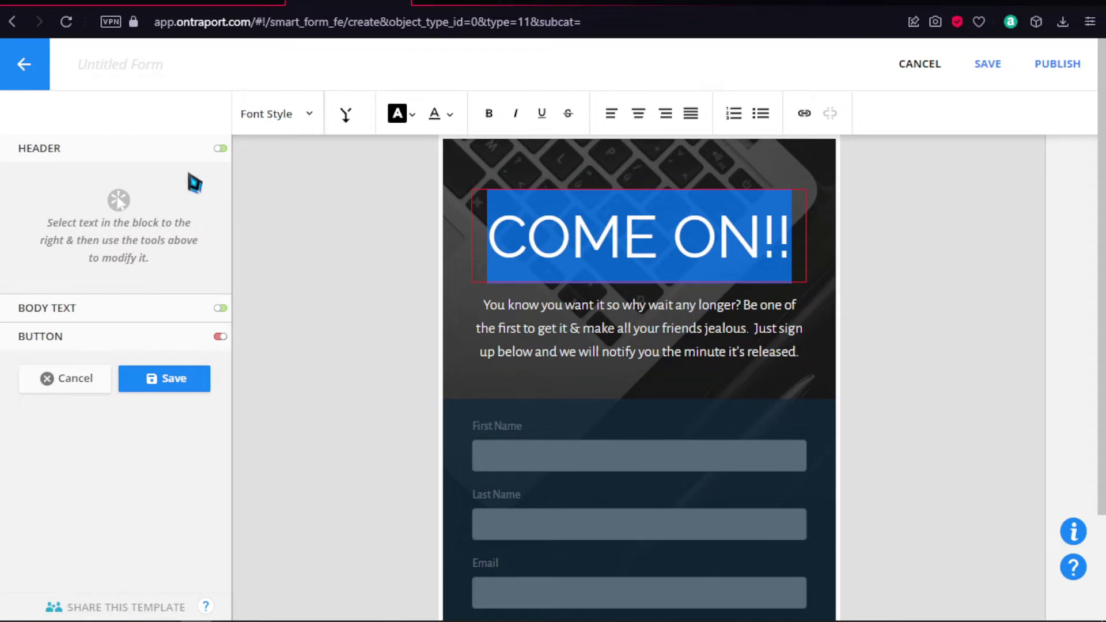
left_click(399, 115)
left_click(399, 117)
left_click(449, 116)
left_click(489, 115)
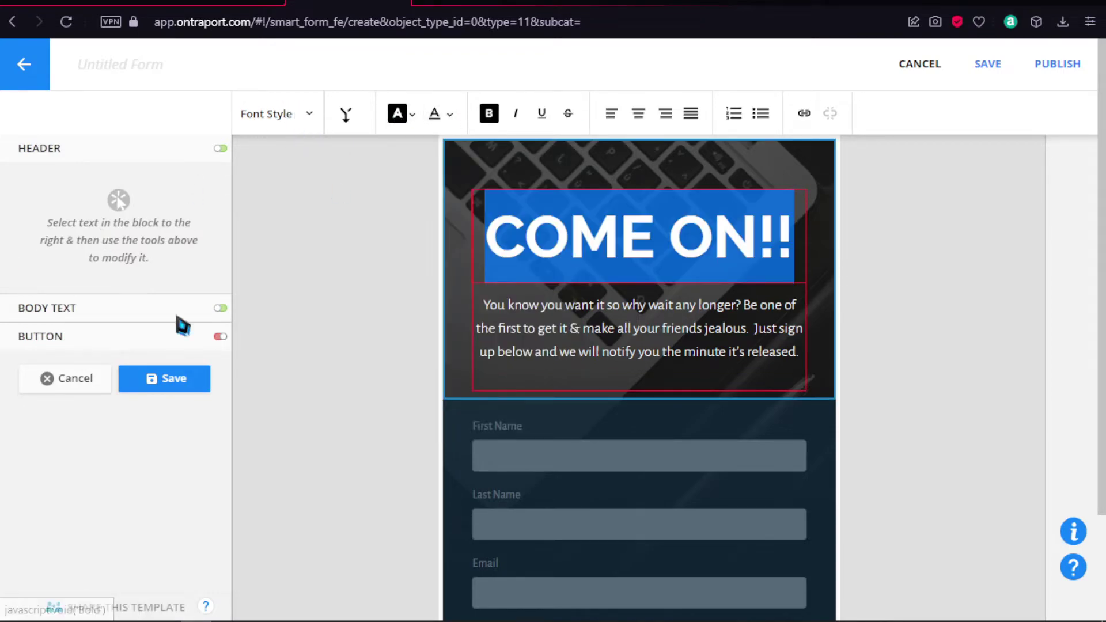
left_click(285, 115)
left_click(285, 115)
left_click(186, 391)
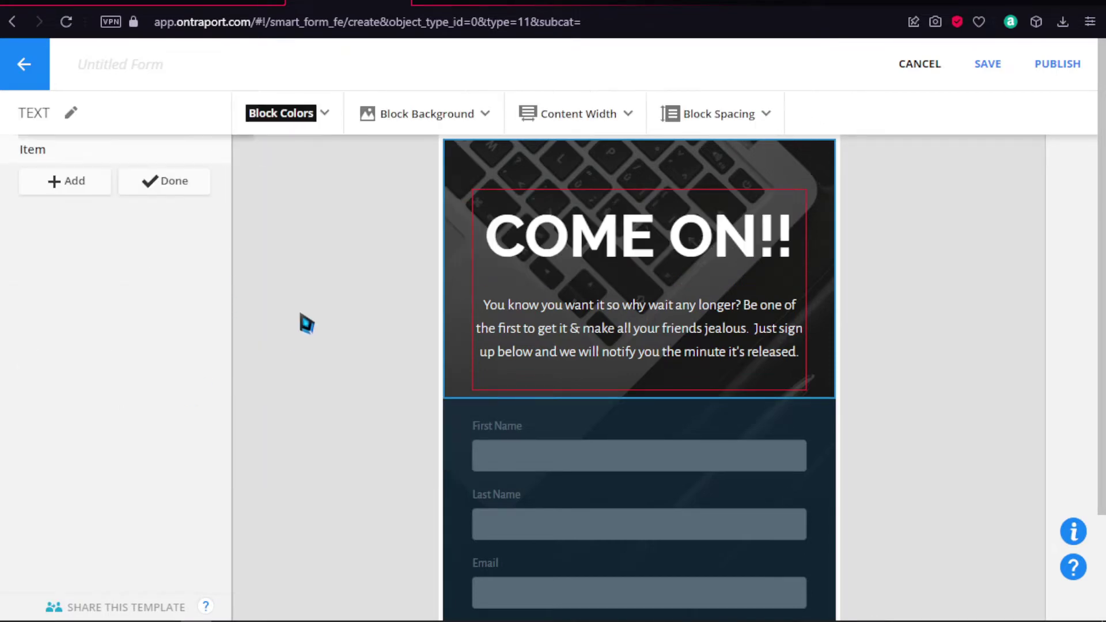
left_click(167, 181)
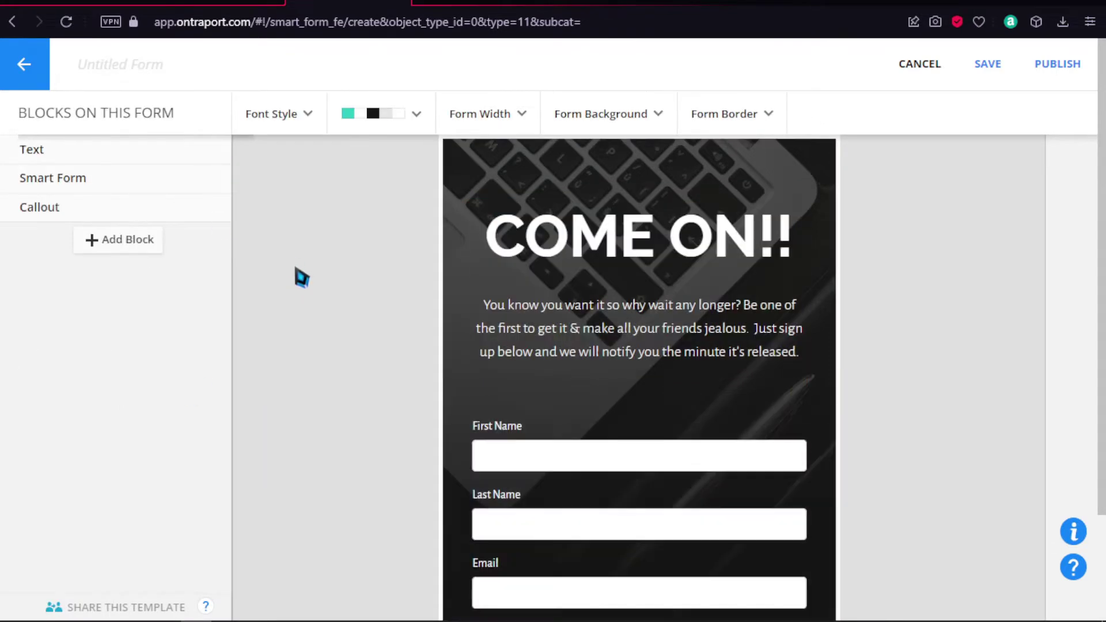
scroll(363, 304, "down", 3)
scroll(363, 304, "up", 3)
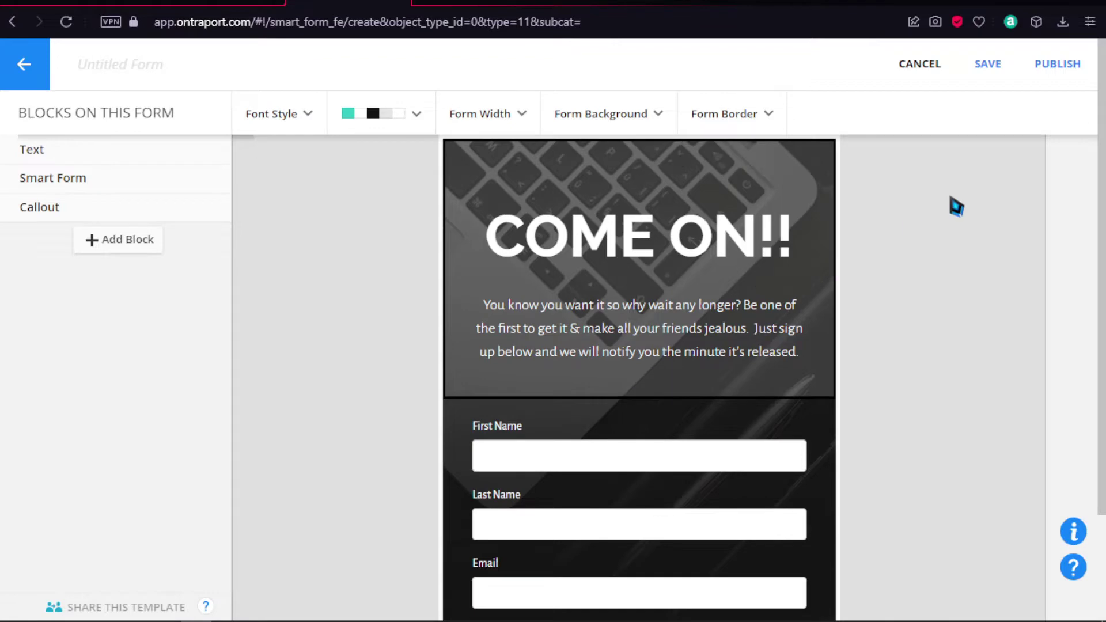
scroll(750, 317, "down", 2)
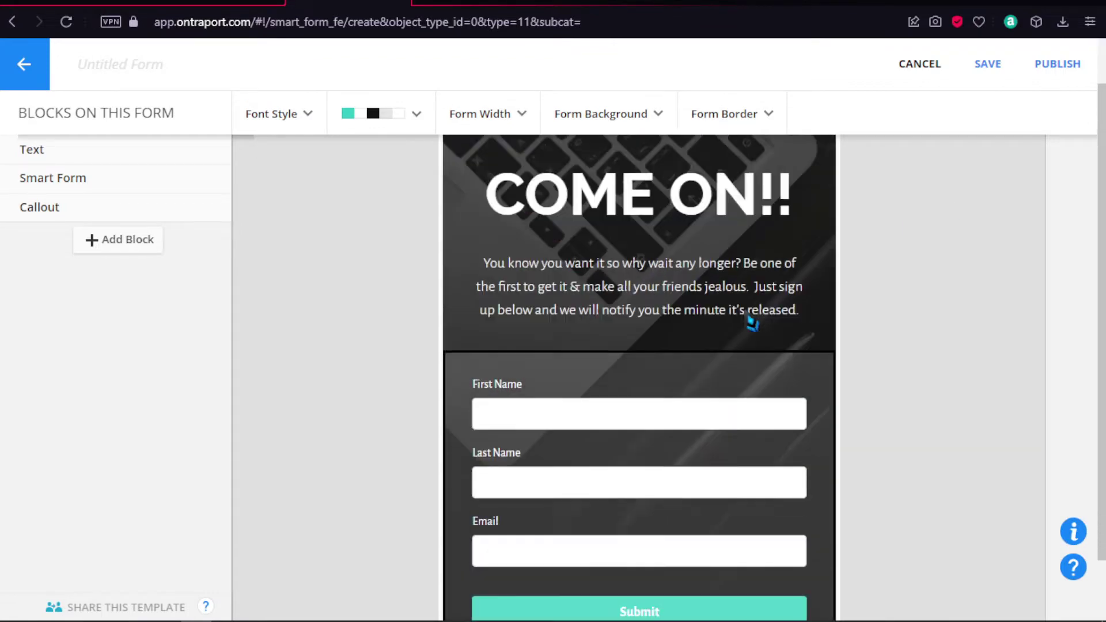
scroll(749, 320, "up", 1)
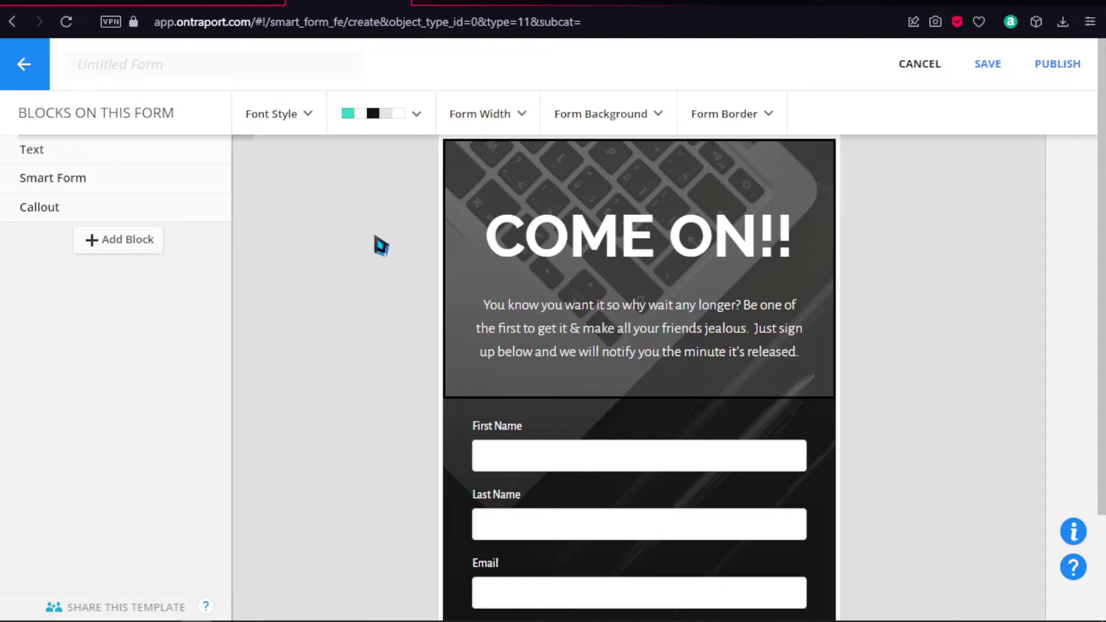
scroll(384, 245, "down", 3)
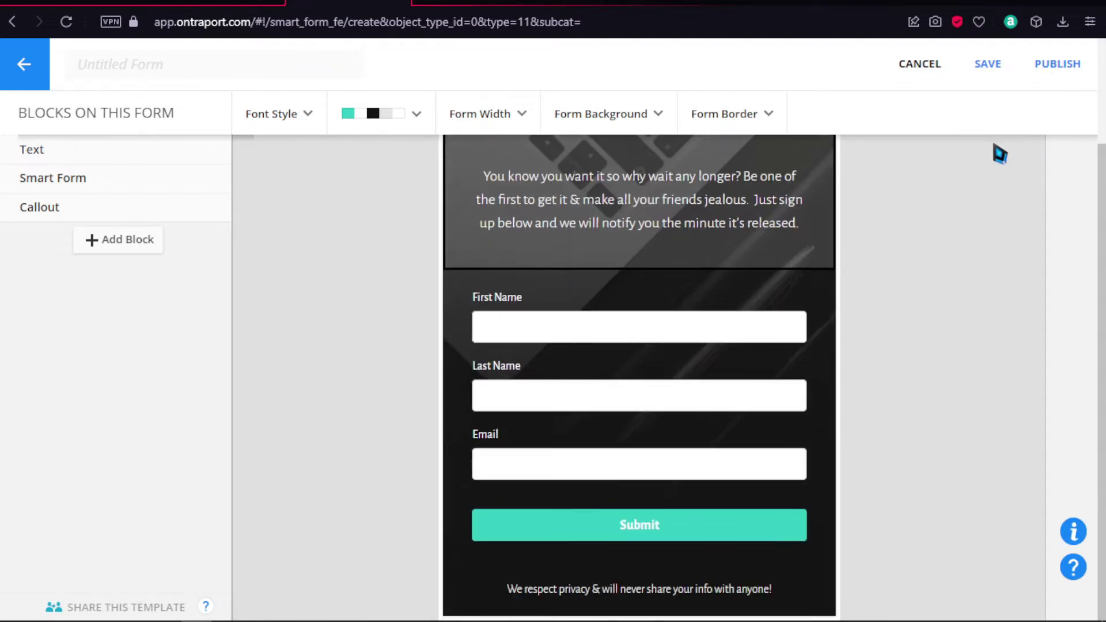
Step: Title the form 'Testing form' and save it via PUBLISH
scroll(968, 208, "up", 3)
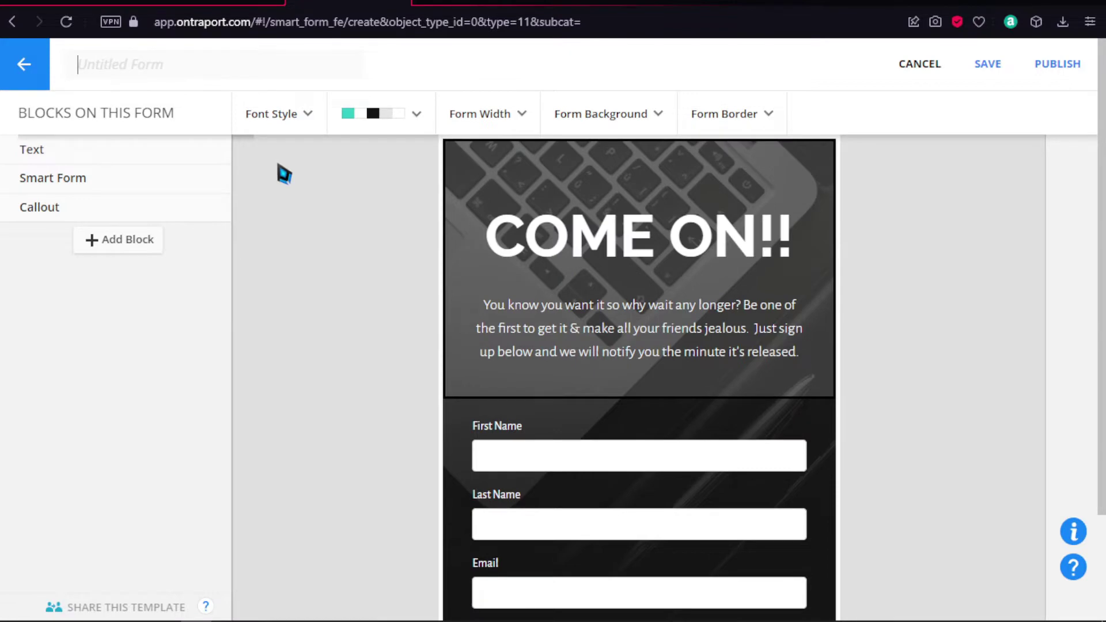
type("Testing form")
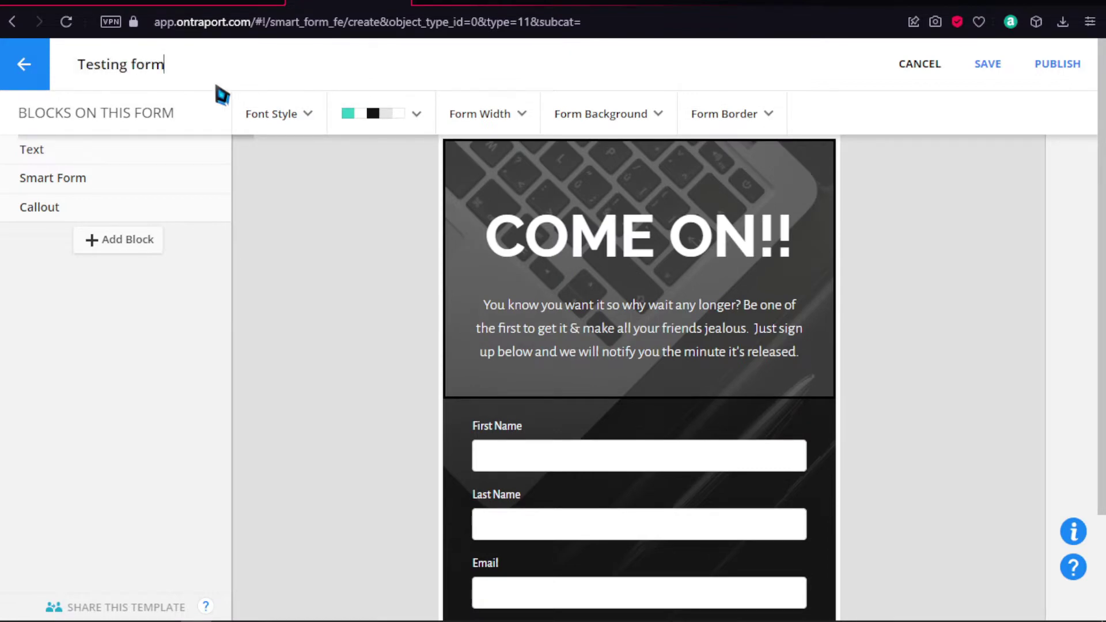
left_click(1063, 85)
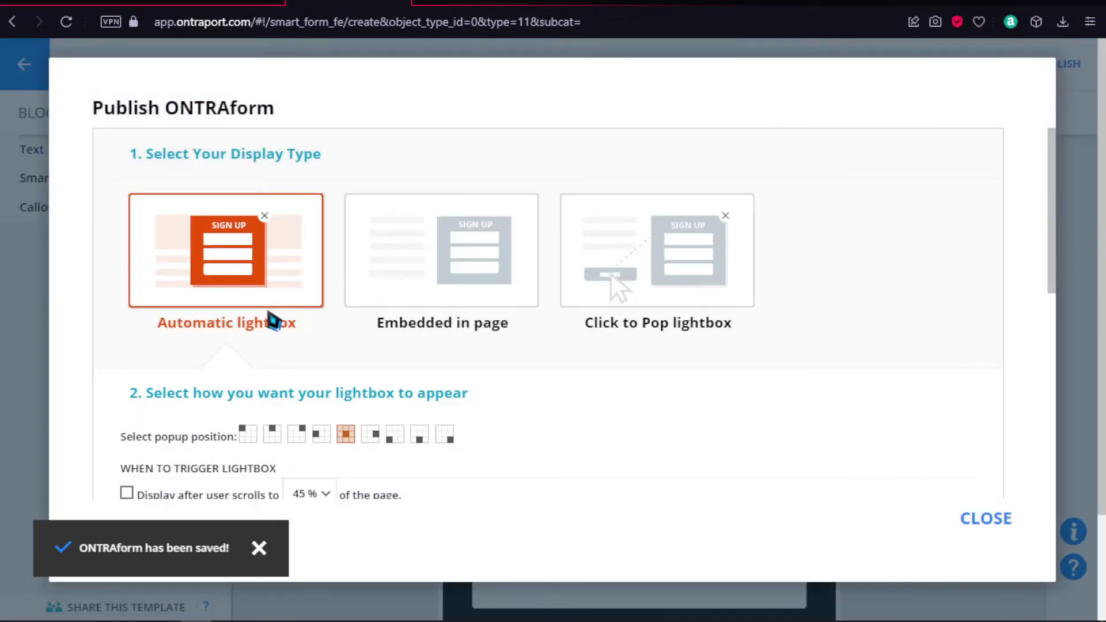
Step: Look through the Publish ONTRAform options, with Automatic lightbox as display type
scroll(274, 319, "down", 3)
scroll(309, 317, "up", 3)
scroll(321, 363, "down", 1)
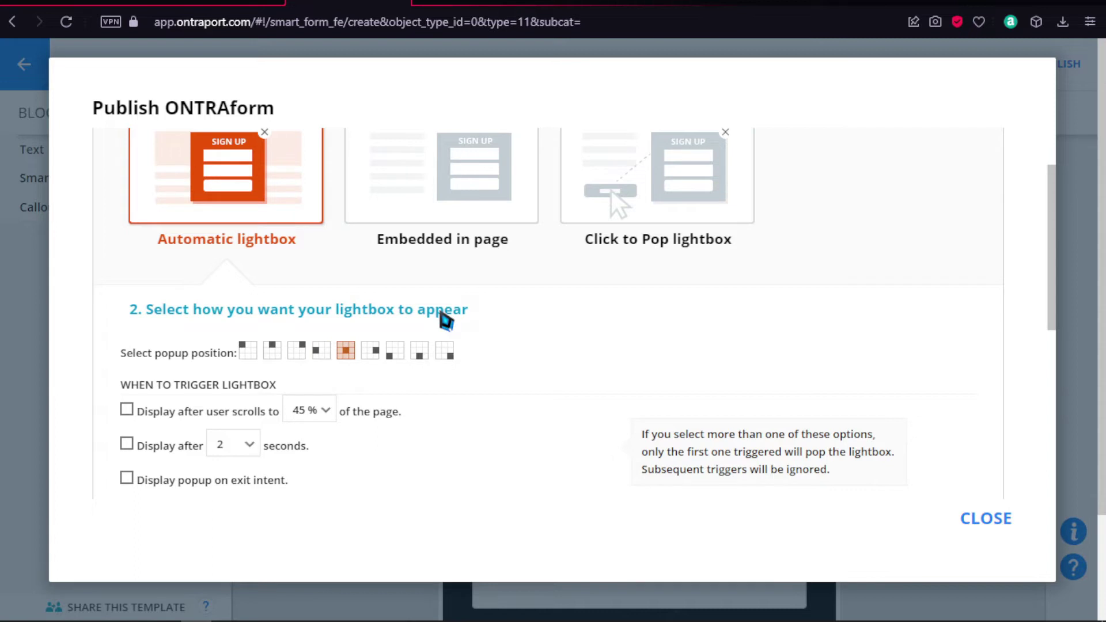
scroll(446, 322, "down", 2)
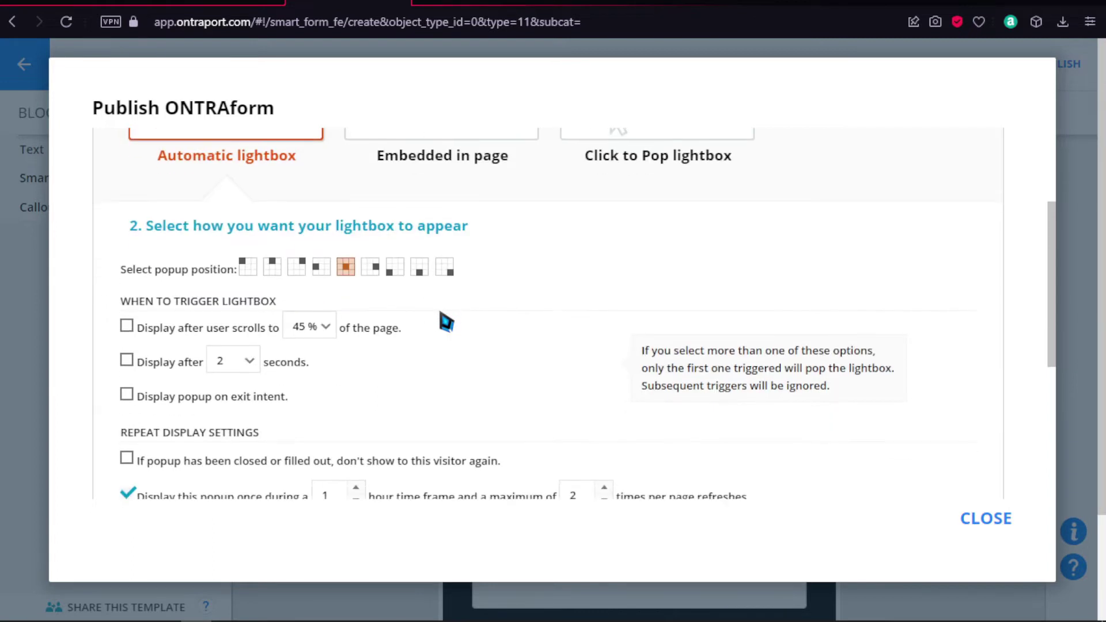
scroll(447, 322, "up", 3)
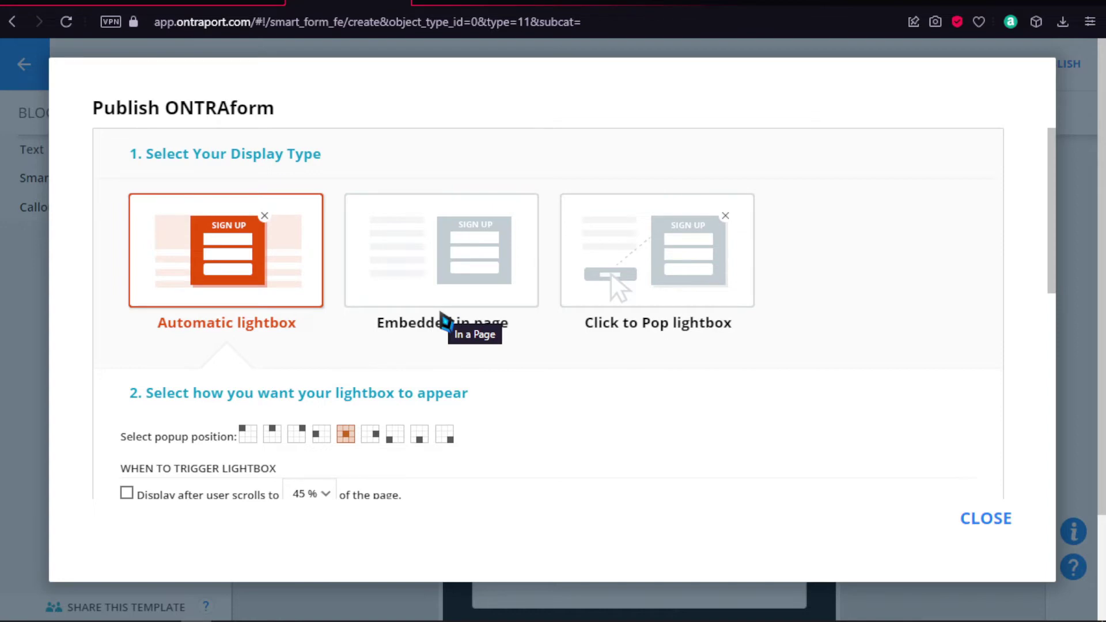
scroll(446, 321, "down", 3)
scroll(446, 322, "down", 1)
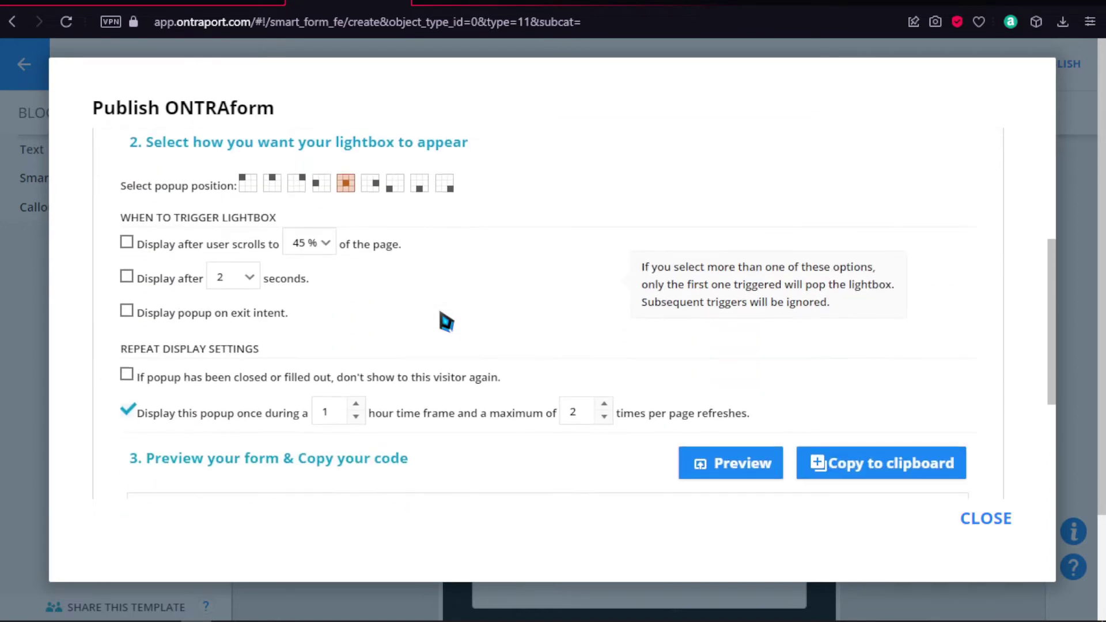
scroll(446, 322, "up", 3)
scroll(448, 315, "down", 1)
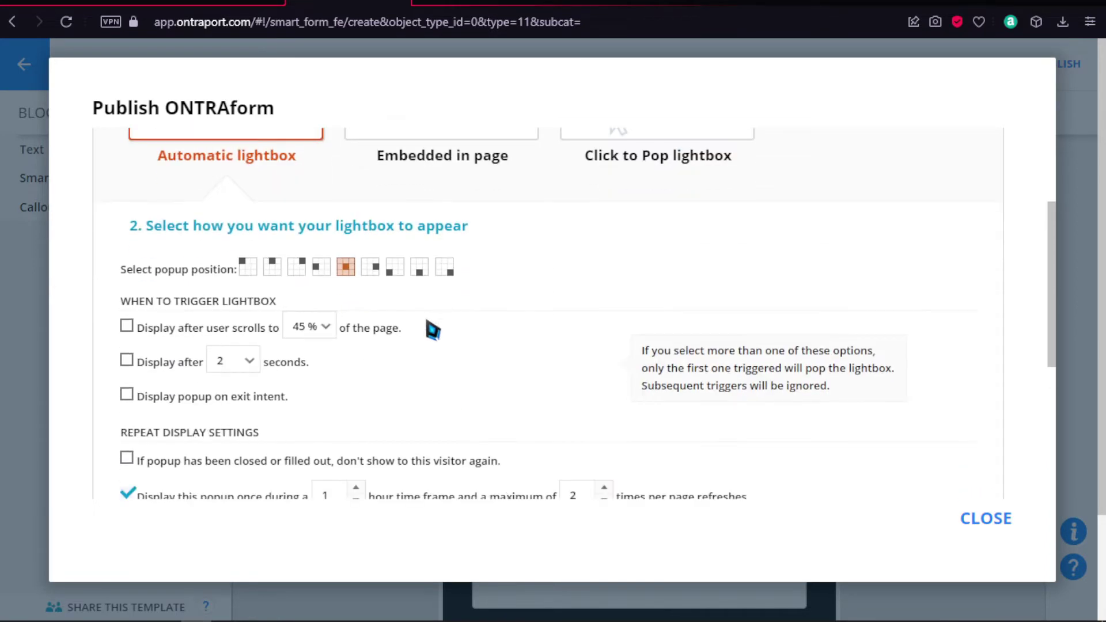
Step: Turn on lightbox triggers for 45% scroll and a 2-second delay
left_click(306, 332)
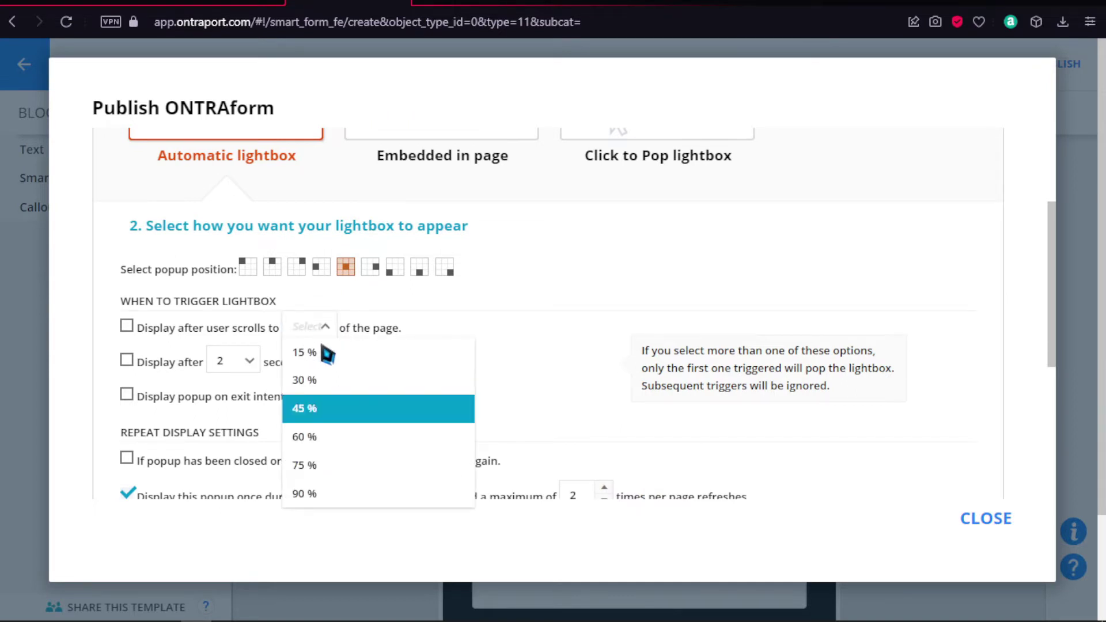
left_click(315, 407)
left_click(246, 367)
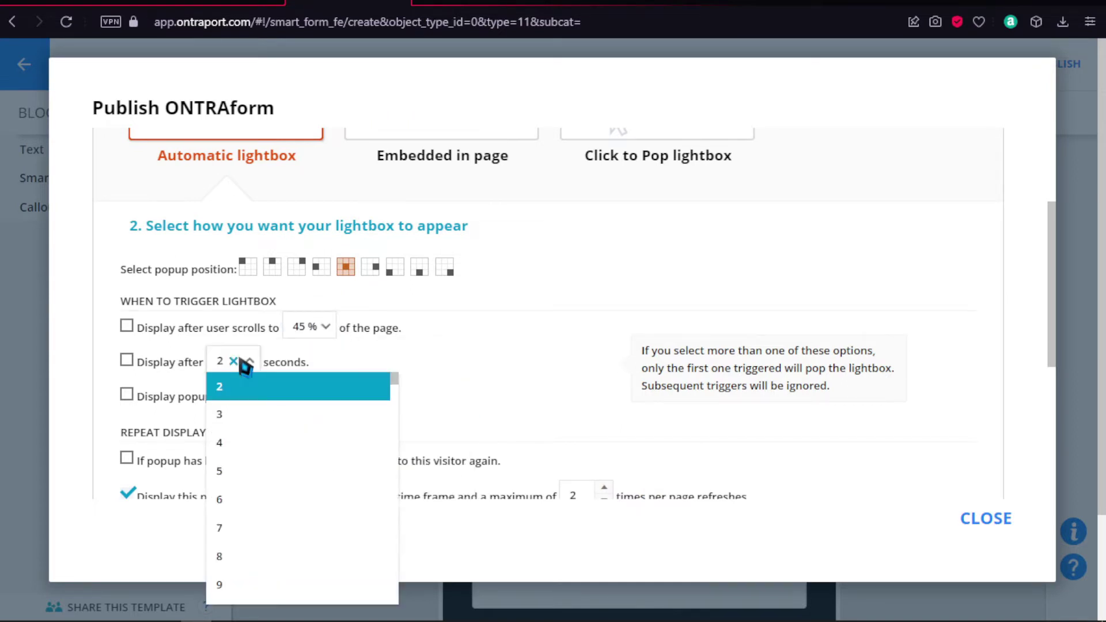
left_click(237, 392)
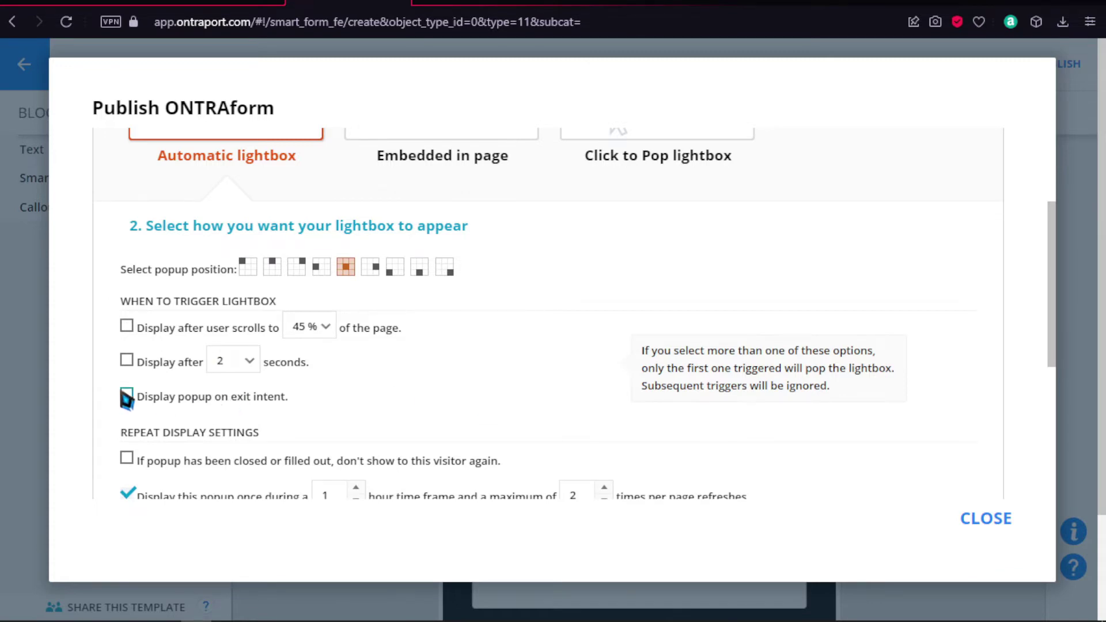
left_click(128, 361)
left_click(128, 326)
scroll(346, 380, "down", 5)
scroll(145, 280, "up", 2)
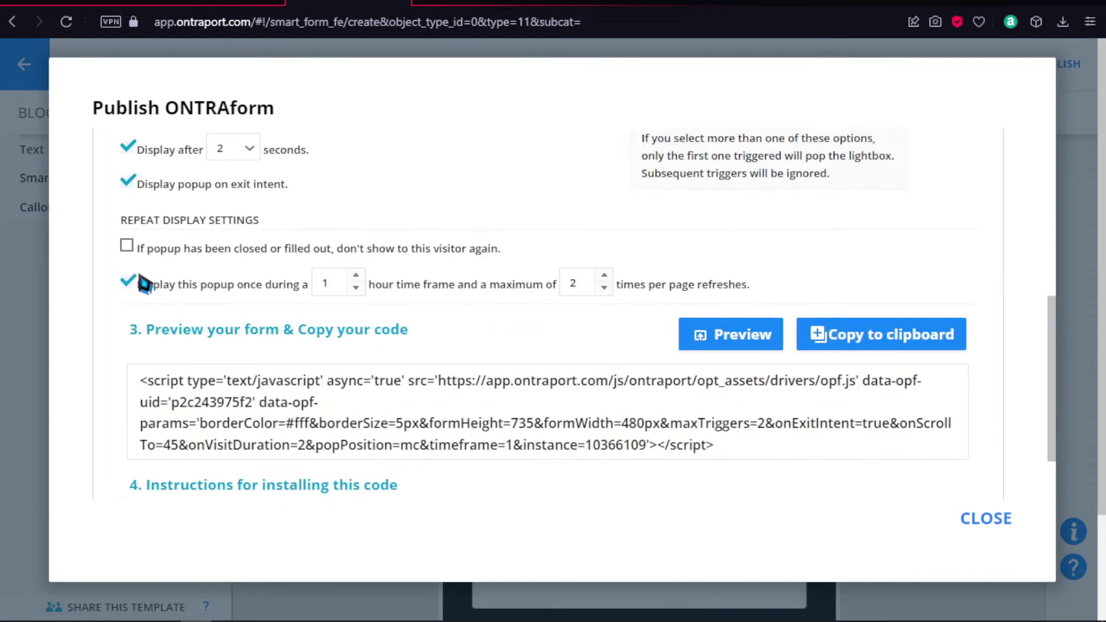
Step: Preview the published form, then copy the lightbox embed code
left_click(737, 352)
left_click(32, 67)
left_click(818, 333)
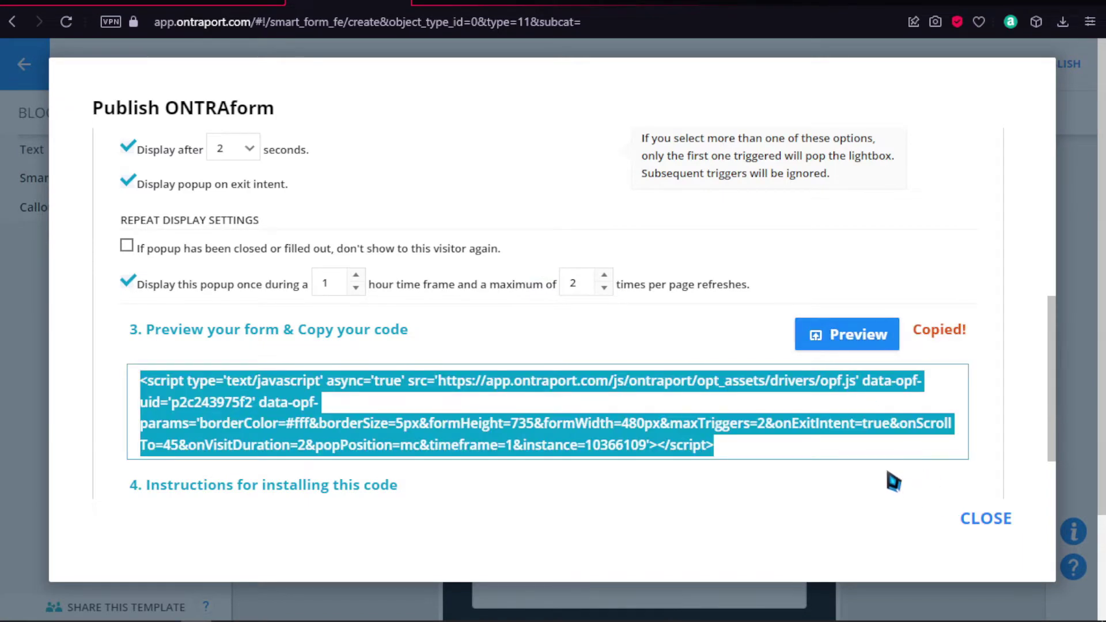
Step: Compare display types, keep Automatic lightbox, copy its embed code and close the dialog
scroll(656, 420, "down", 2)
scroll(588, 410, "up", 10)
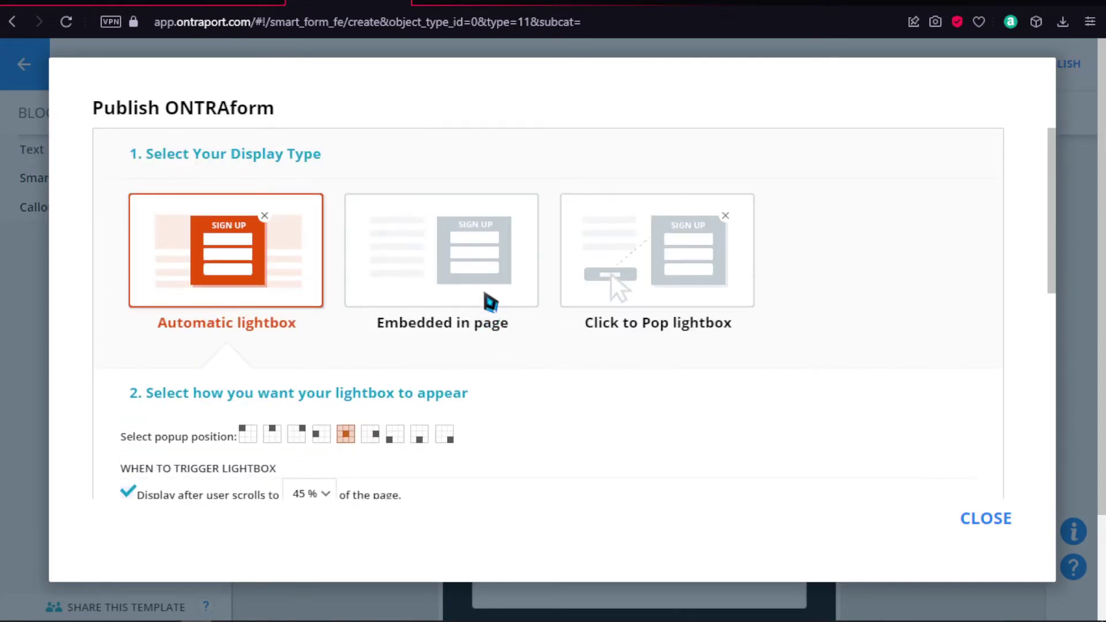
left_click(491, 299)
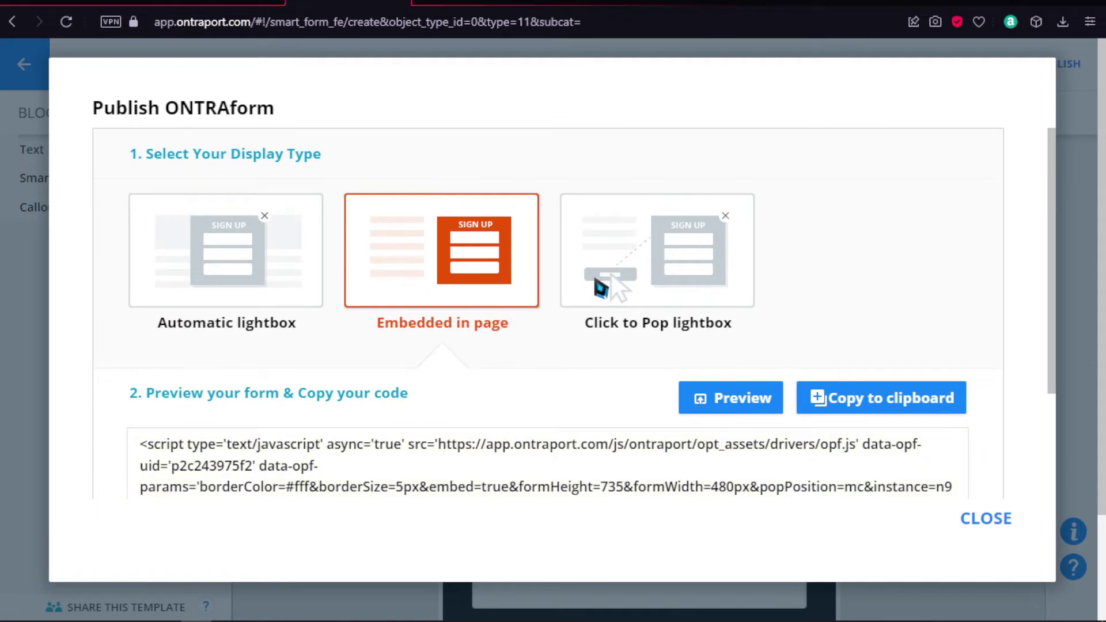
left_click(622, 253)
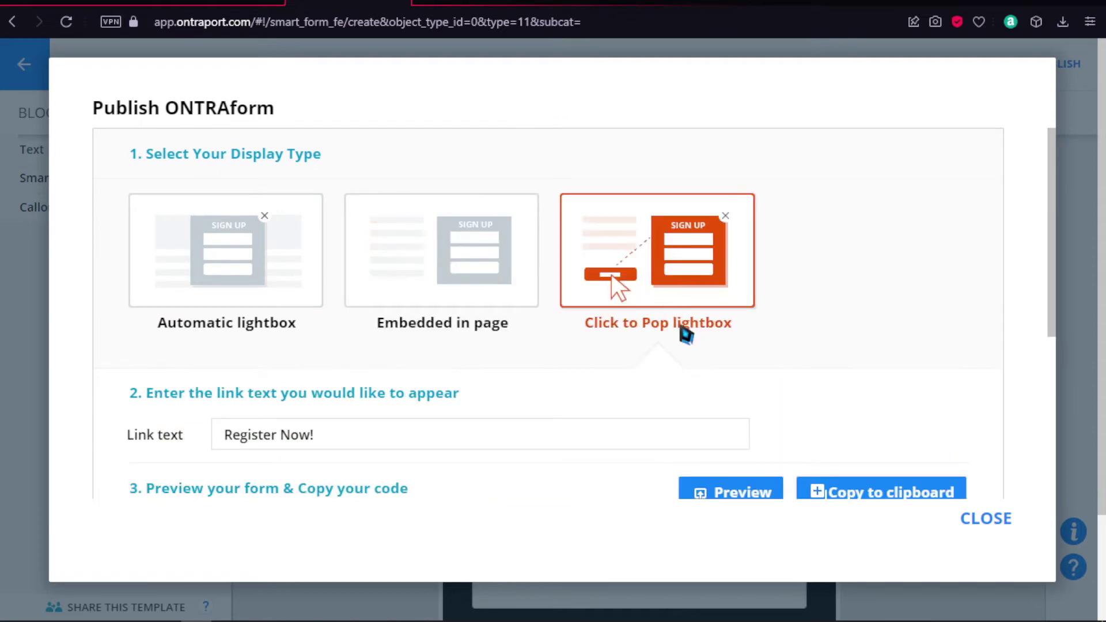
scroll(681, 329, "down", 3)
scroll(681, 329, "up", 3)
left_click(230, 278)
scroll(691, 435, "down", 5)
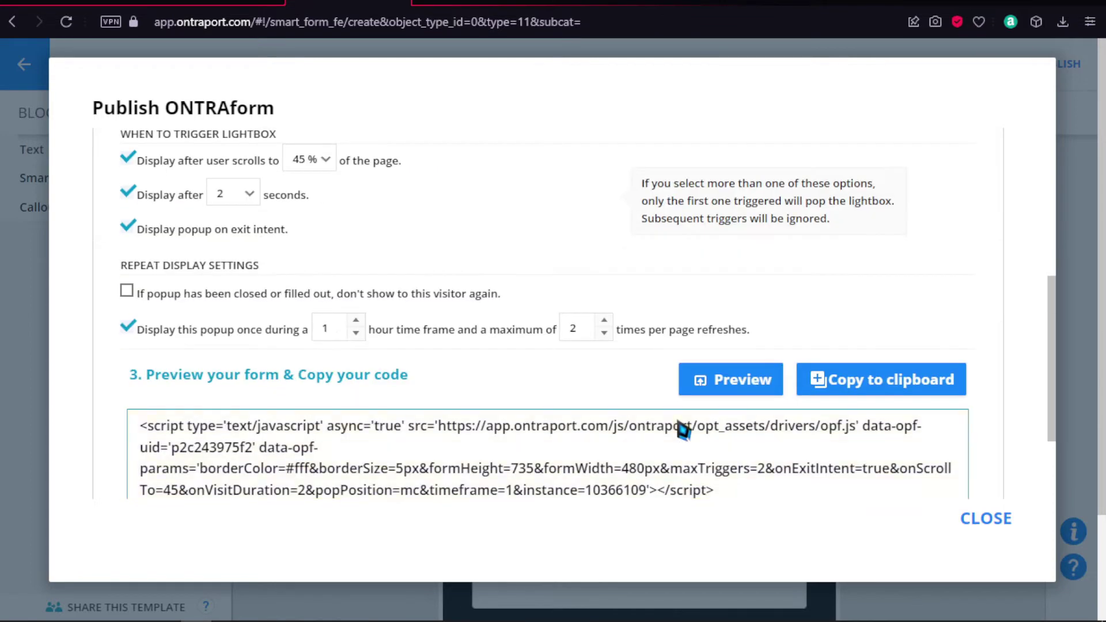
scroll(682, 429, "down", 3)
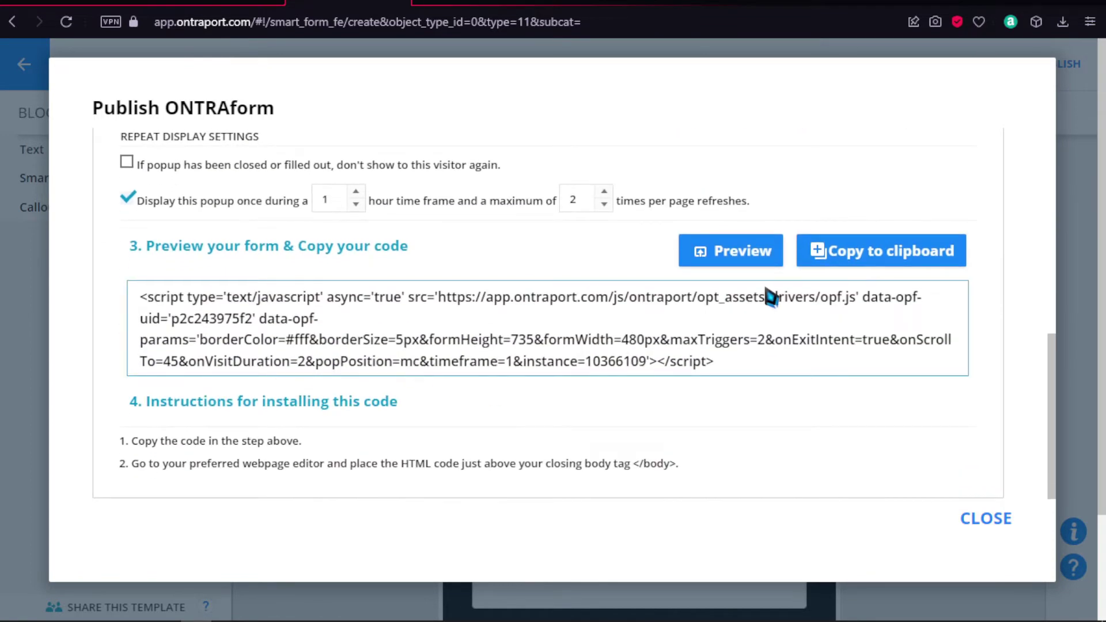
left_click(818, 250)
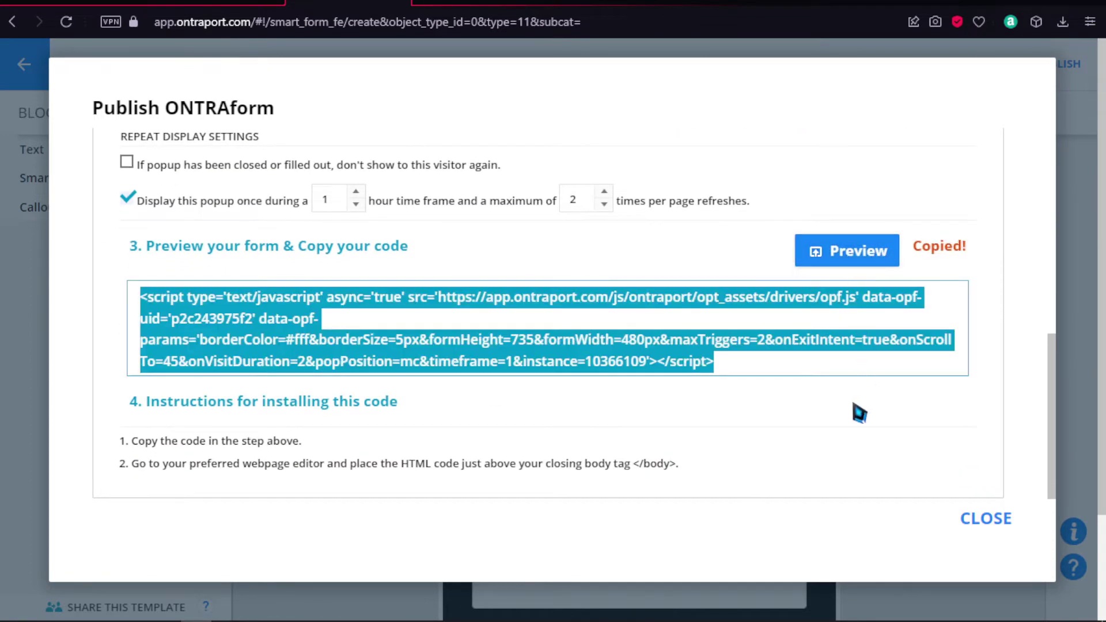
scroll(858, 412, "up", 12)
scroll(910, 458, "down", 12)
left_click(986, 518)
Step: Switch the form to Embedded in page, copy its embed code and close publishing
left_click(1069, 64)
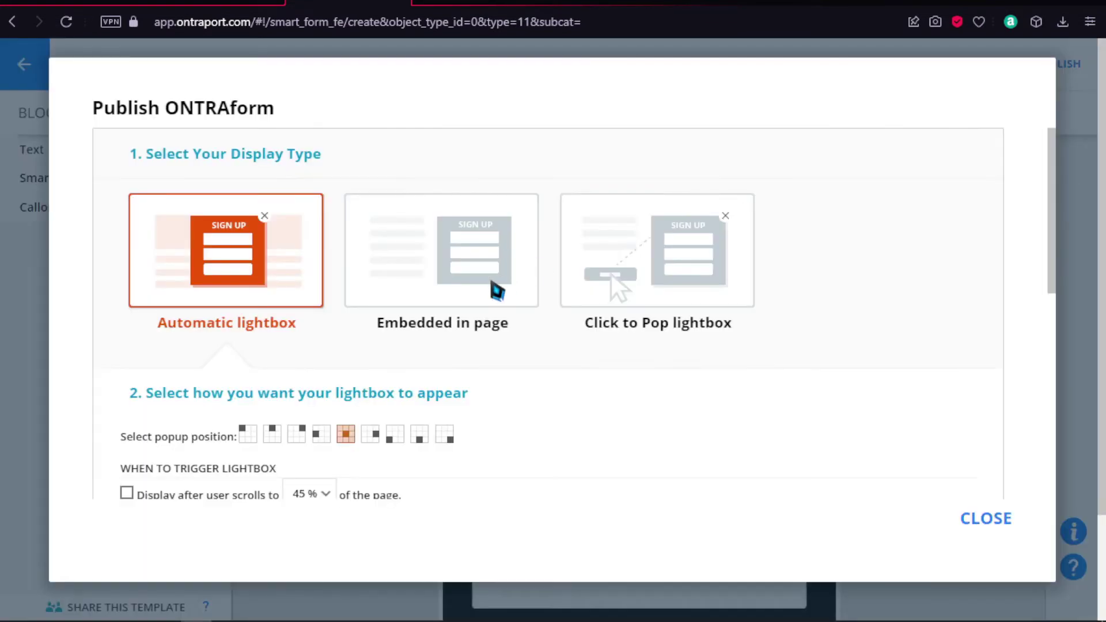
left_click(497, 291)
left_click(913, 254)
left_click(985, 520)
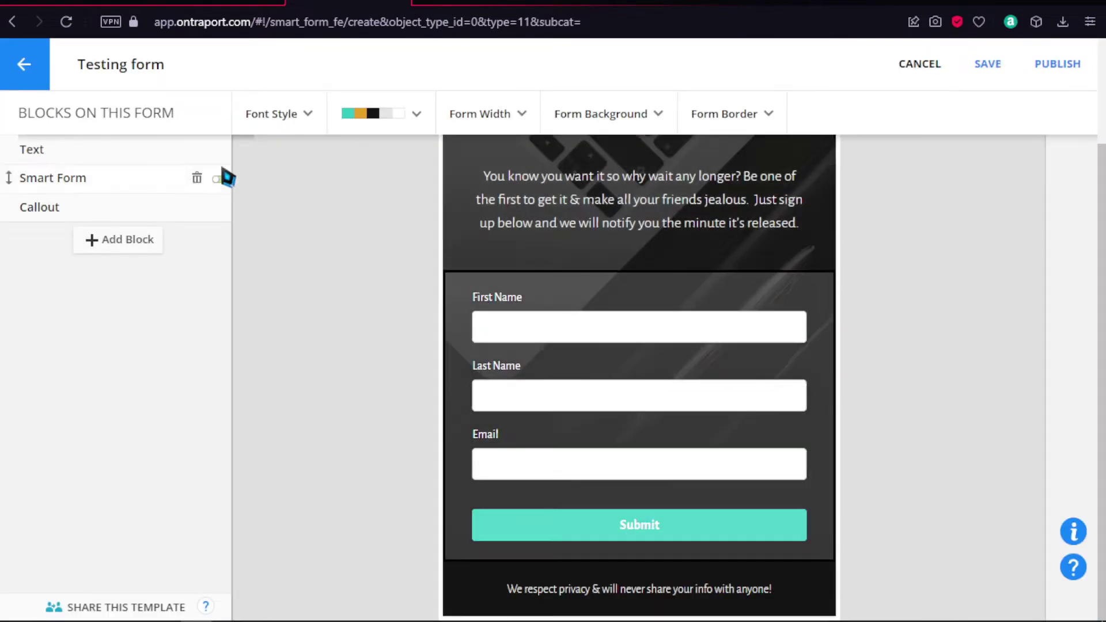
Step: Return to the Forms list, reopen Testing form and select its Smart Form block
mouse_move(803, 245)
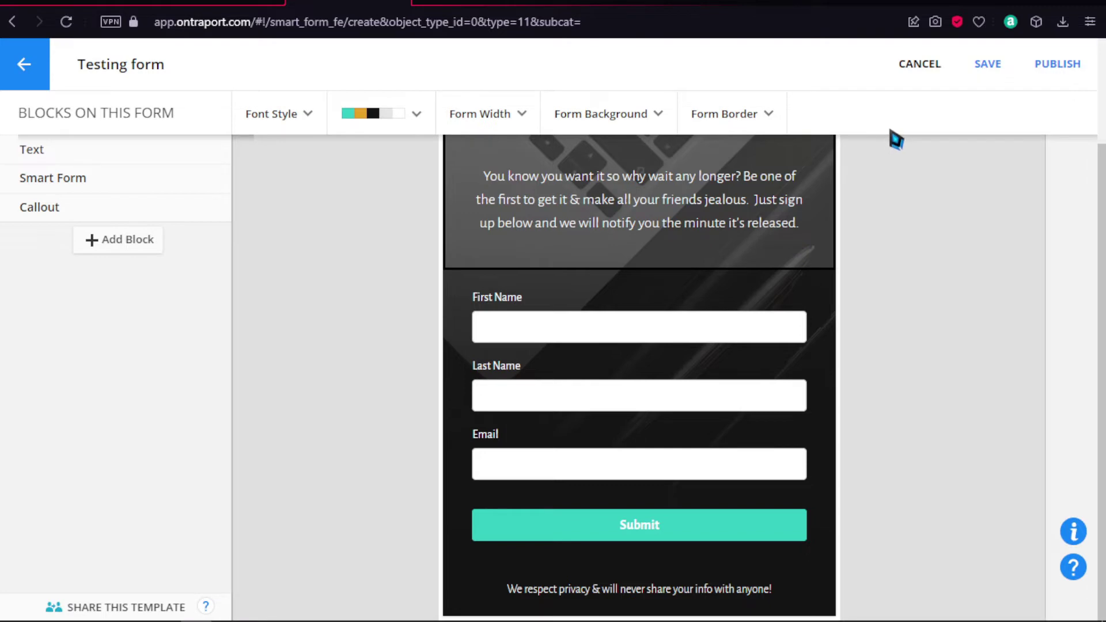
scroll(620, 343, "up", 3)
key("alt+Left")
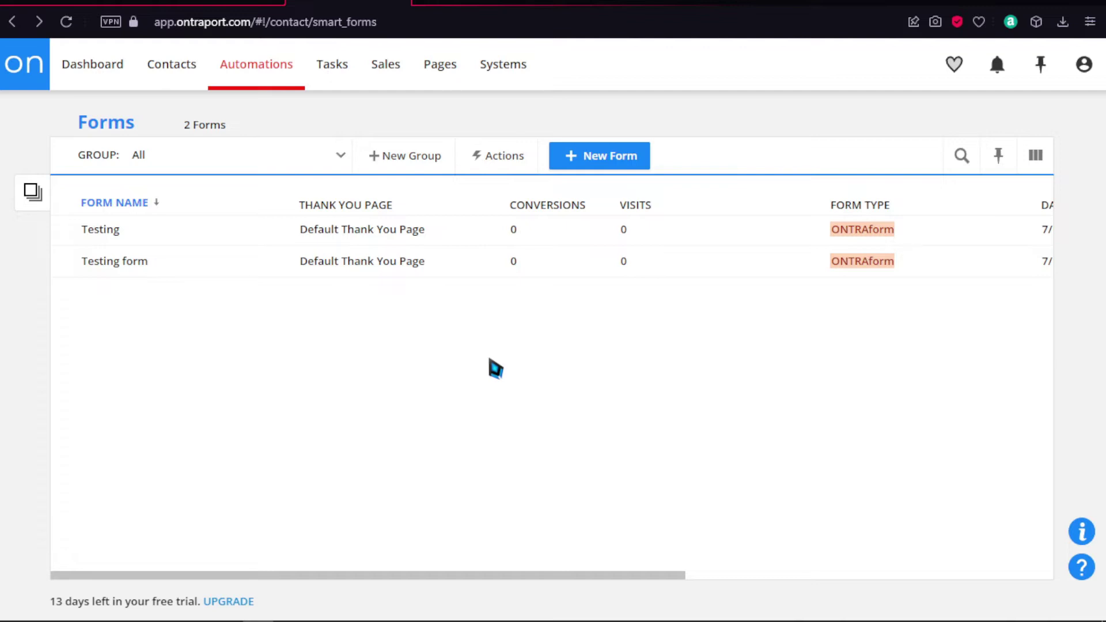
left_click(129, 266)
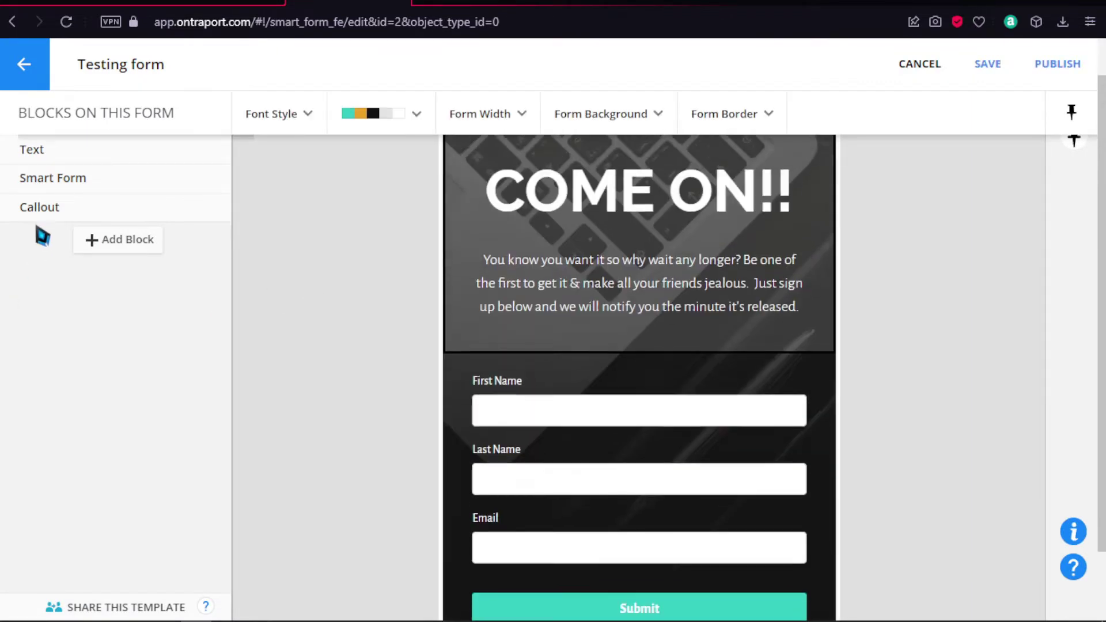
left_click(67, 184)
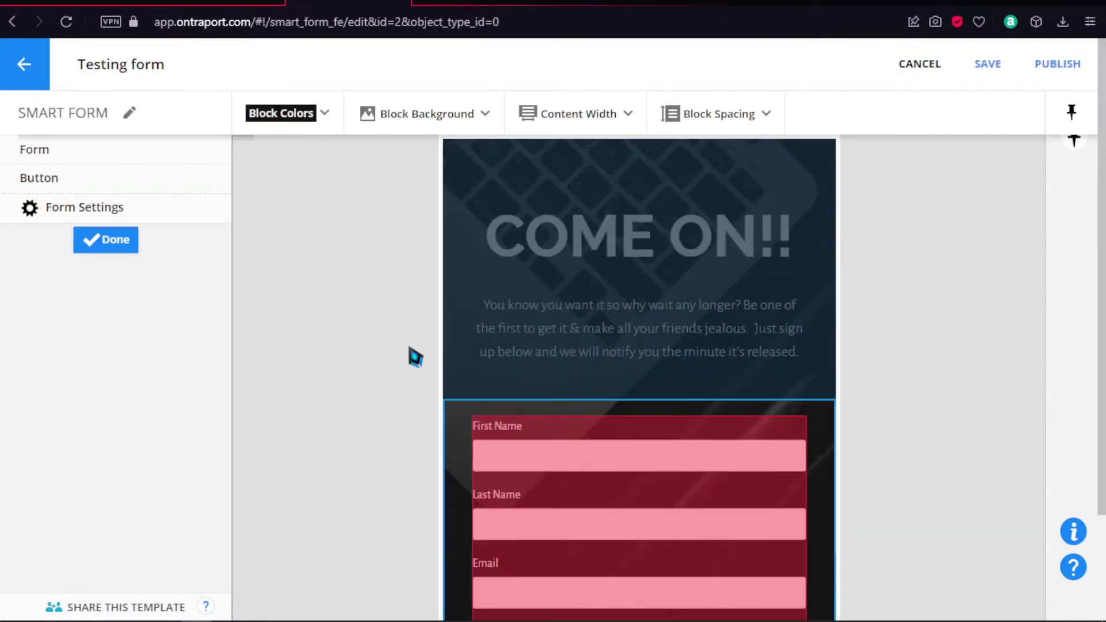
Step: Open the form's submission settings and preview the default thank-you page
left_click(85, 213)
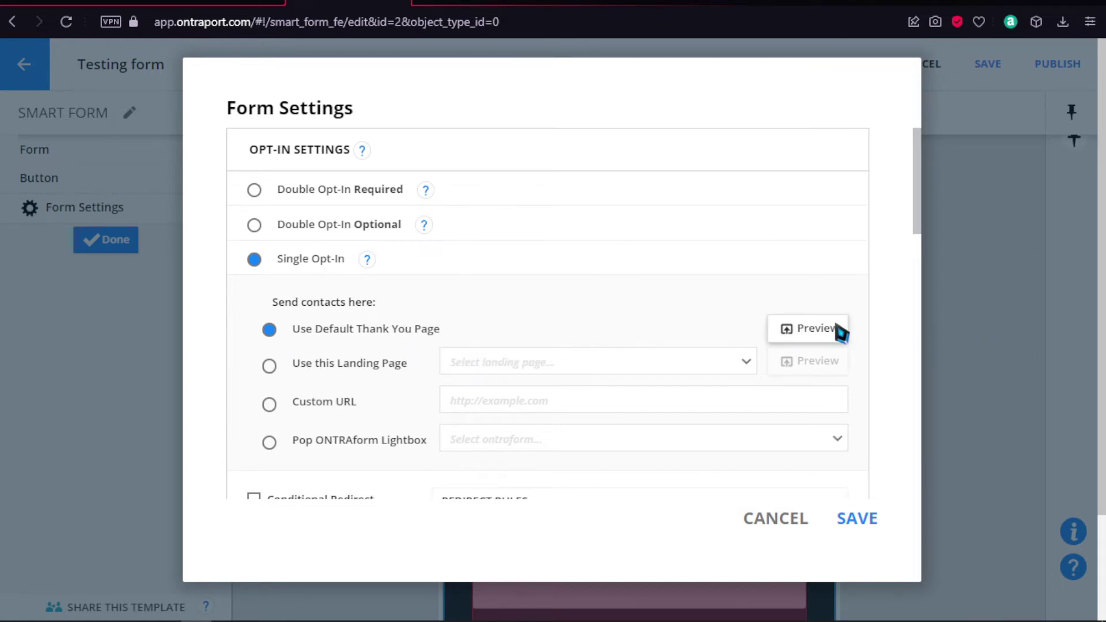
left_click(812, 329)
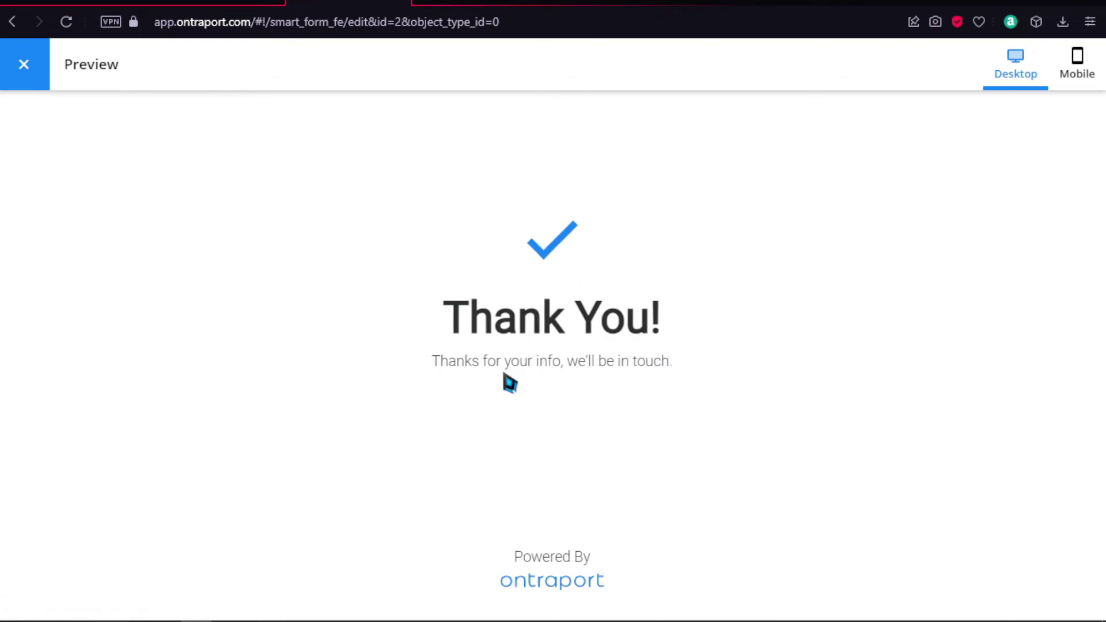
left_click(23, 79)
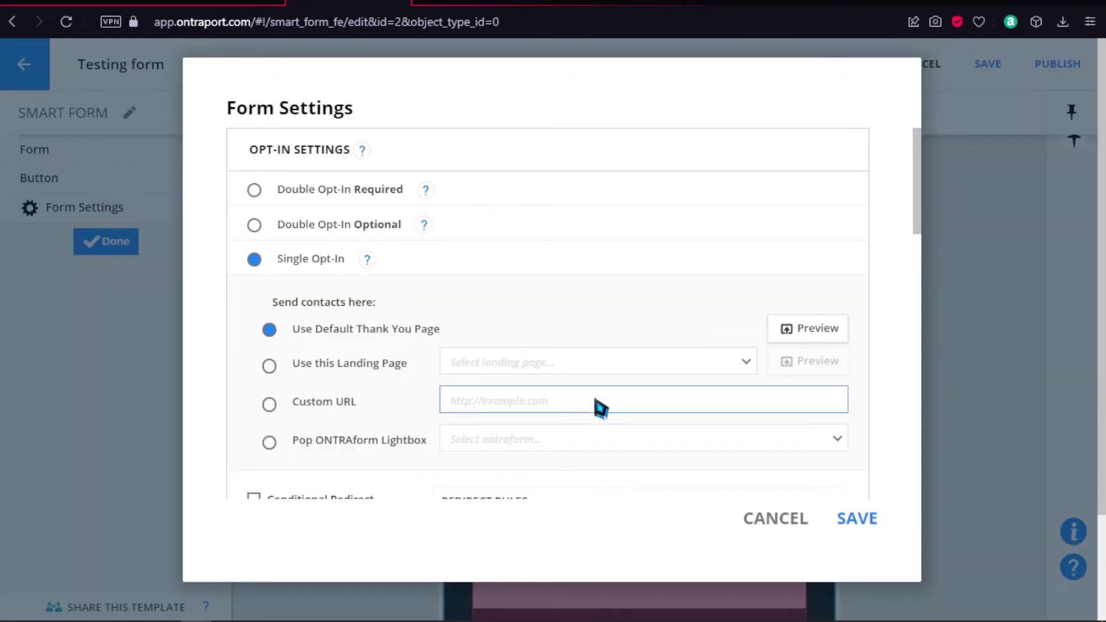
Step: Redirect form submitters to the LP landing page, dismiss the notice, and save the settings
left_click(554, 364)
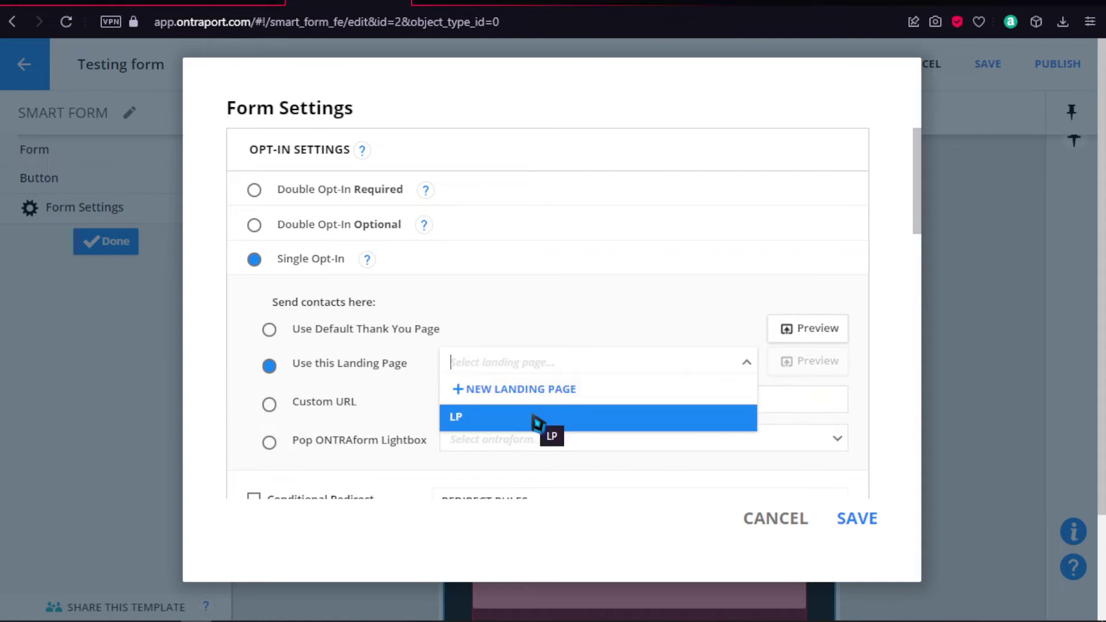
left_click(536, 420)
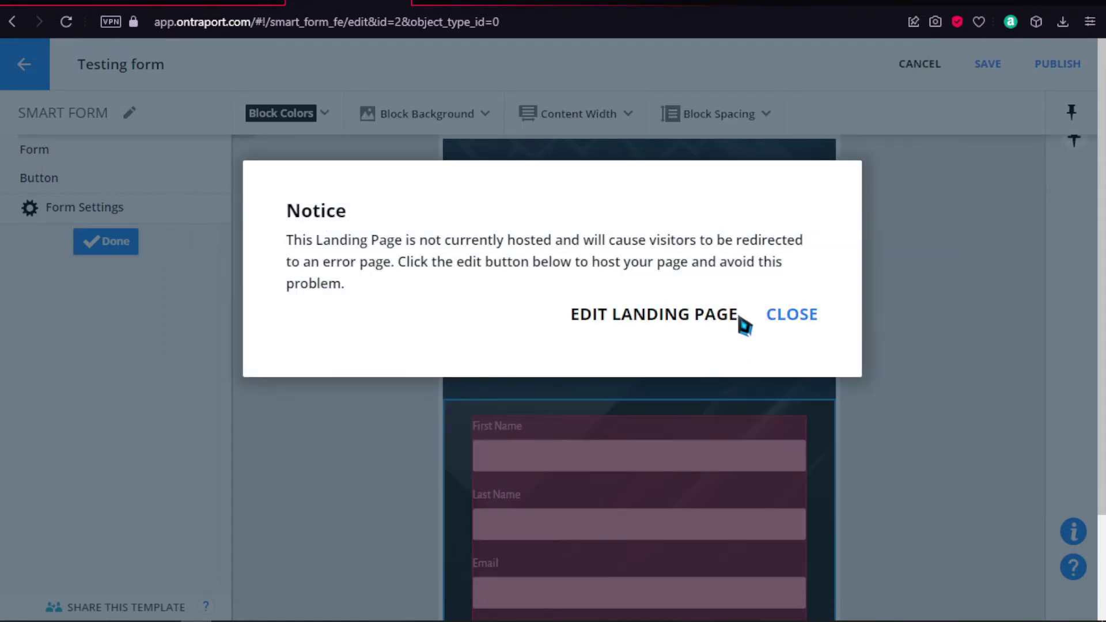
left_click(769, 323)
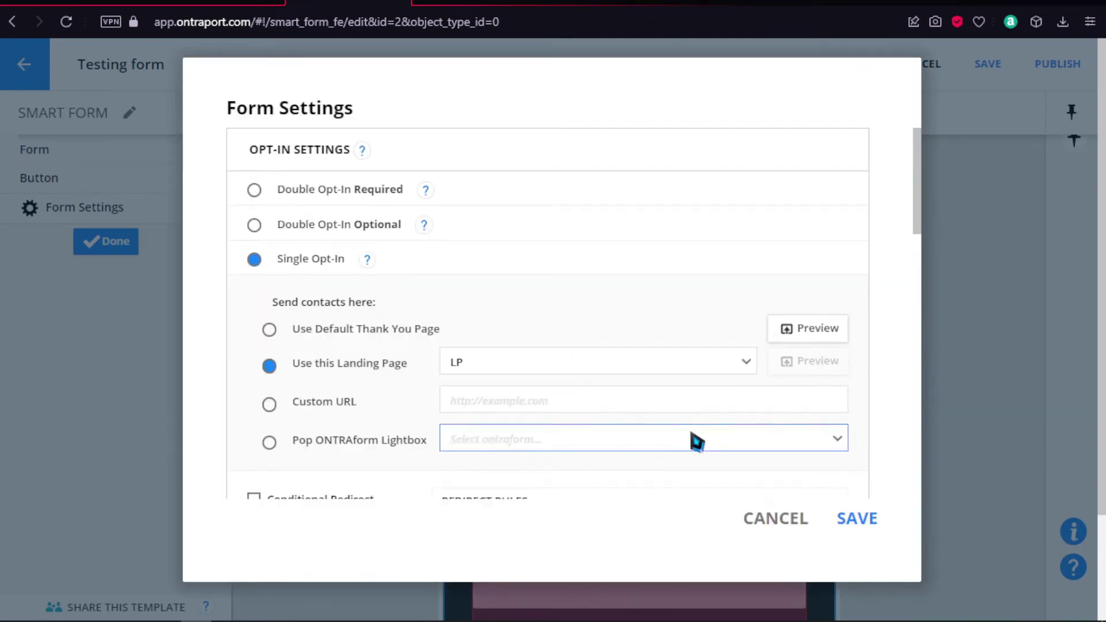
scroll(793, 457, "down", 3)
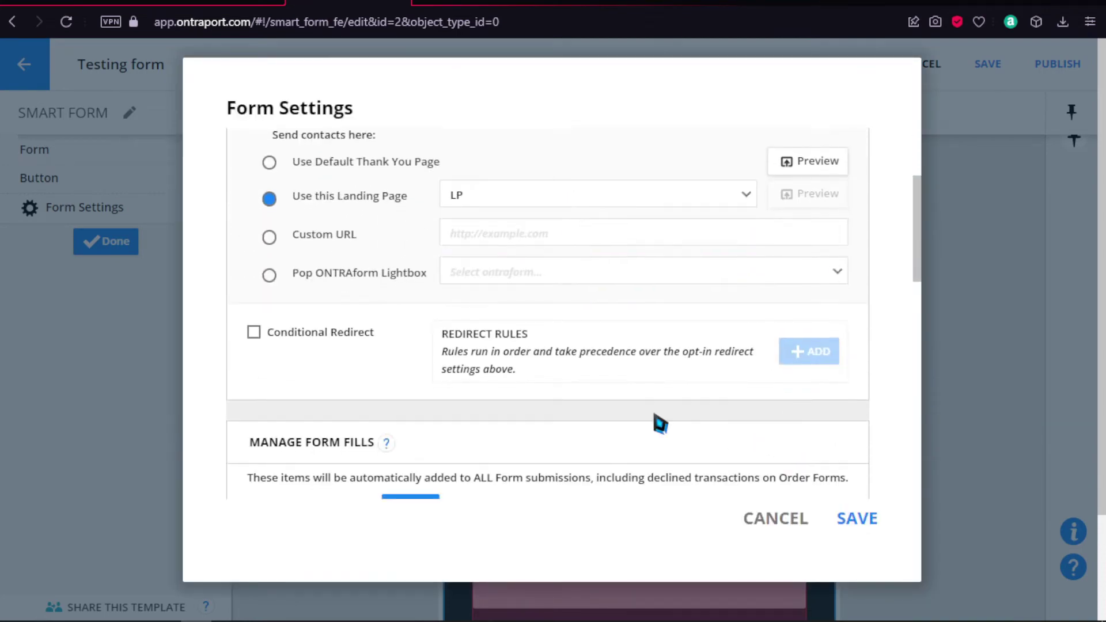
scroll(660, 424, "up", 3)
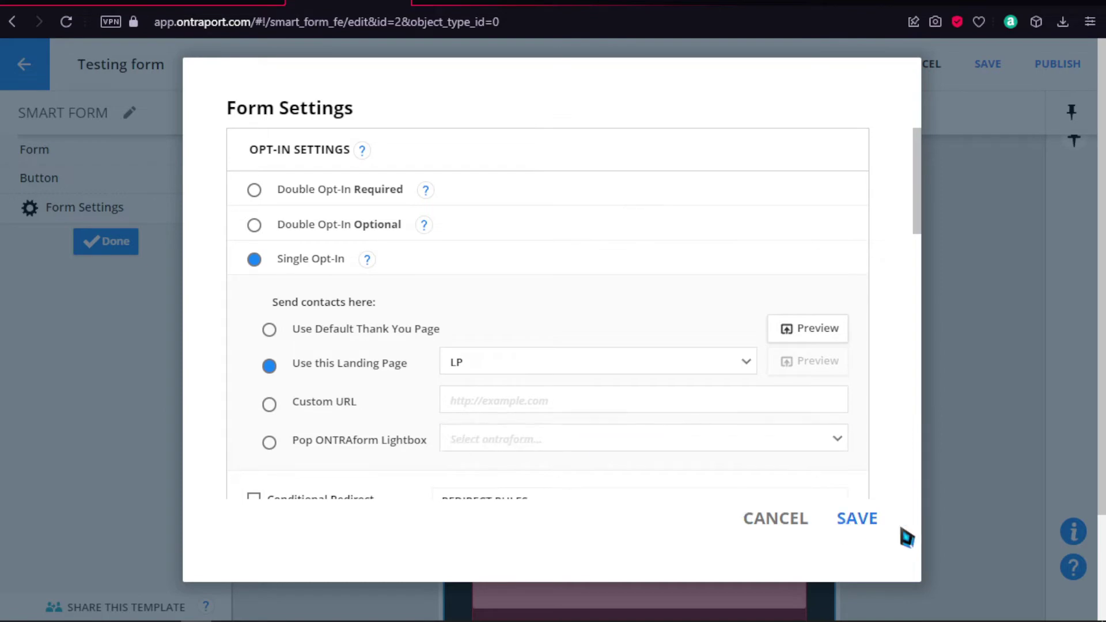
scroll(697, 437, "down", 5)
scroll(698, 439, "down", 2)
scroll(698, 439, "up", 2)
scroll(698, 440, "down", 8)
scroll(697, 440, "up", 3)
scroll(698, 439, "down", 5)
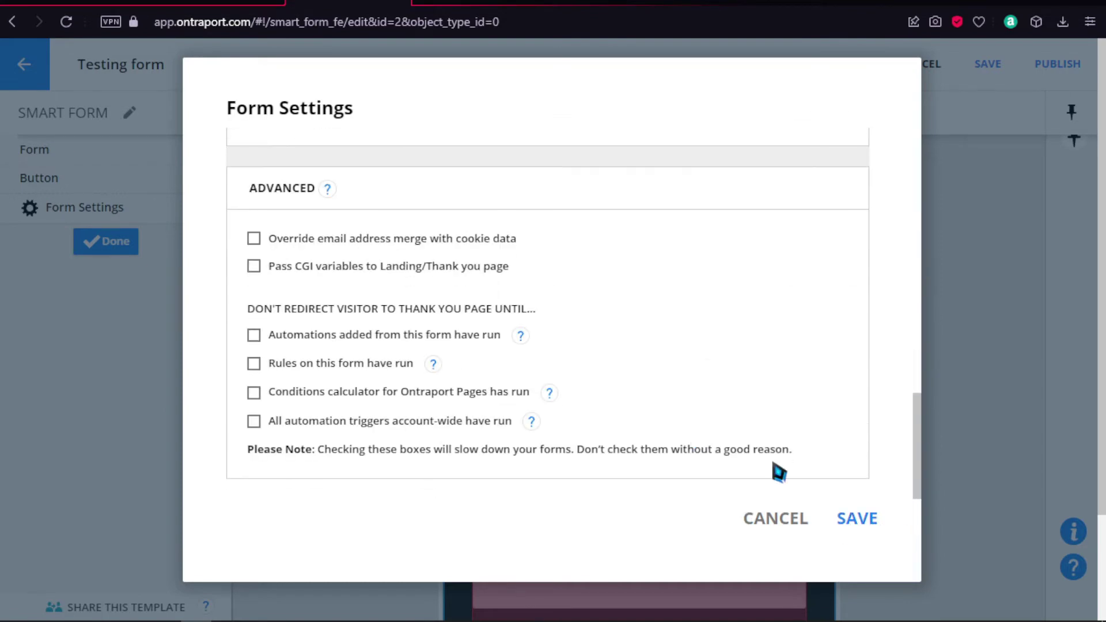
left_click(862, 524)
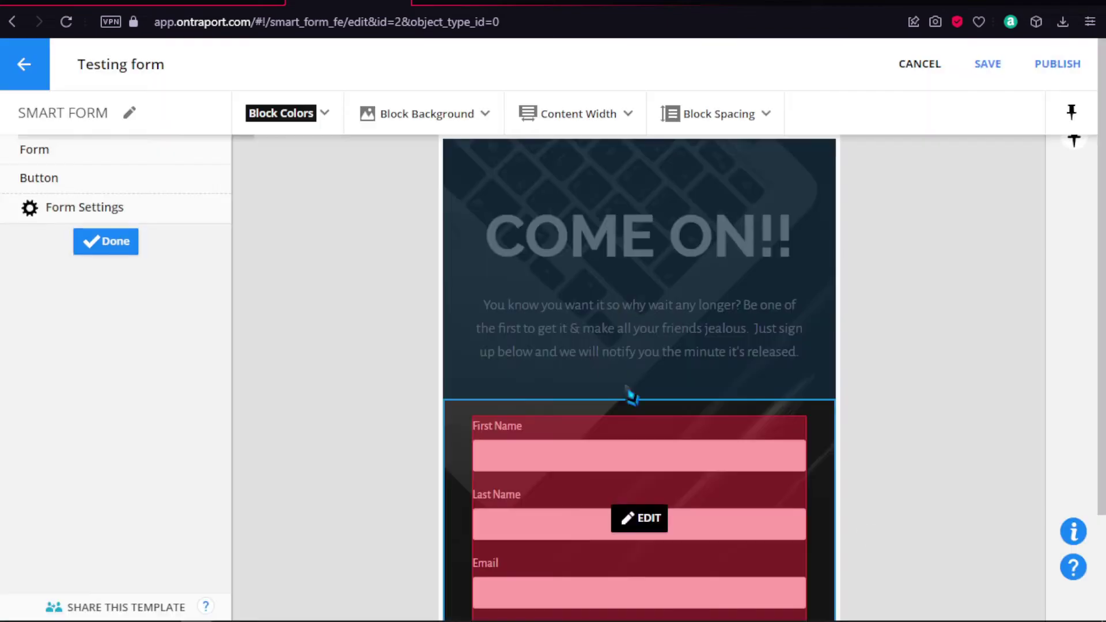
Step: Stay in the form editor and save the Testing form's changes
left_click(41, 86)
left_click(671, 303)
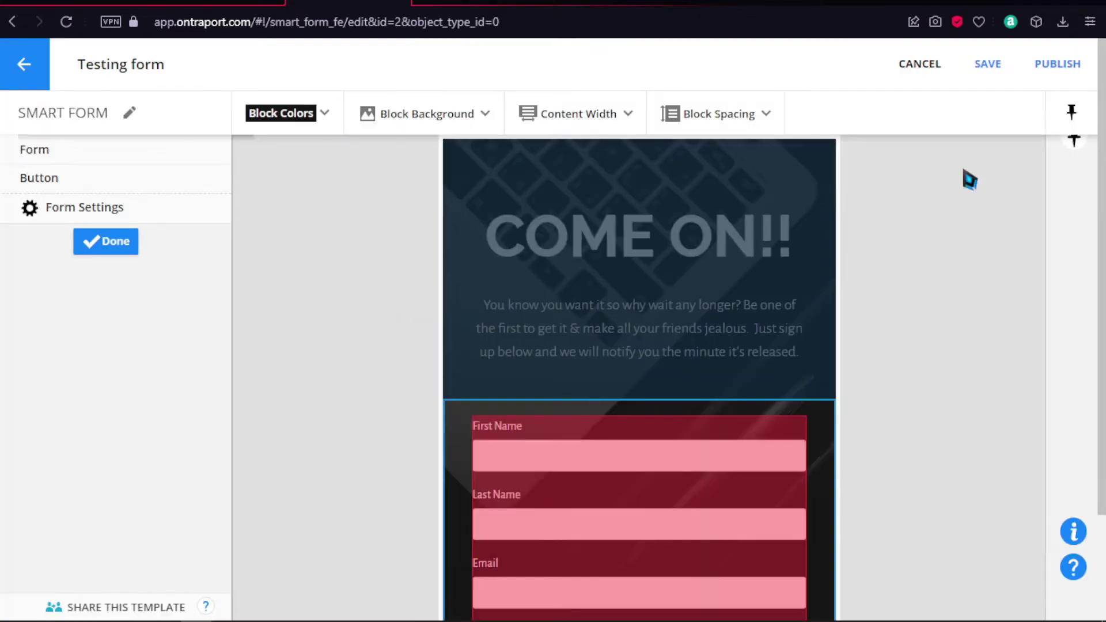
left_click(995, 84)
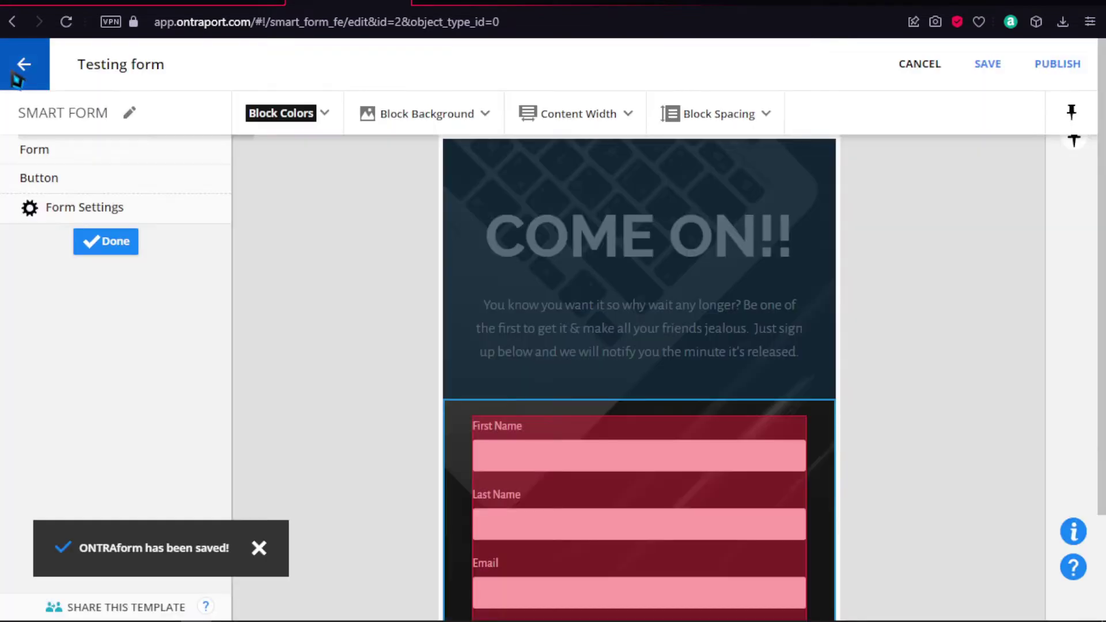
Step: Open the LP landing page from the Pages list for editing
left_click(27, 68)
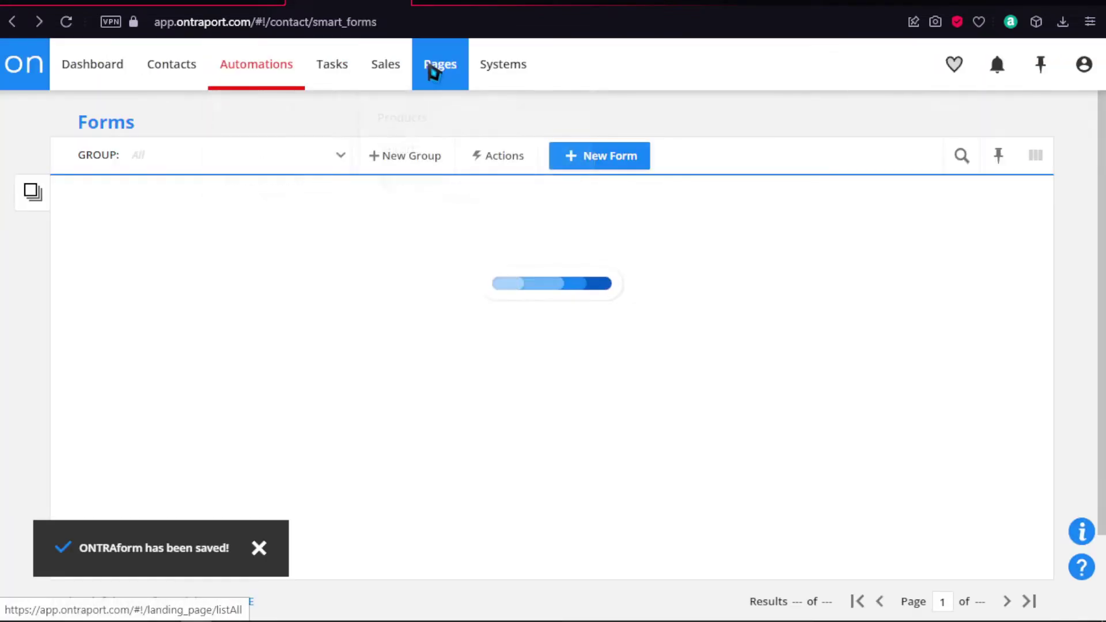
left_click(433, 65)
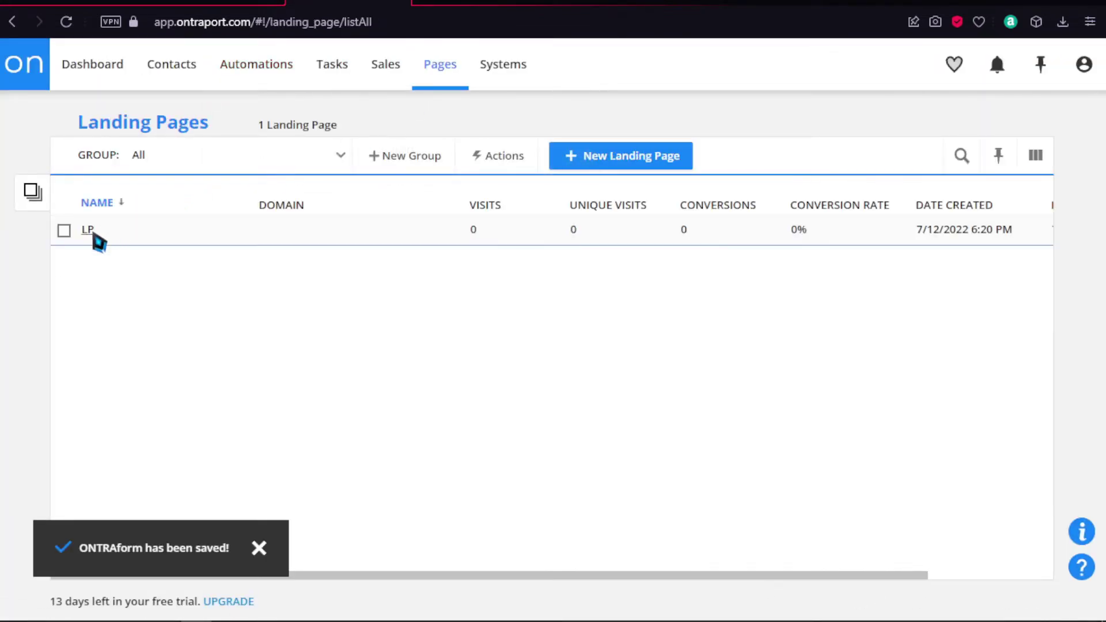
left_click(88, 231)
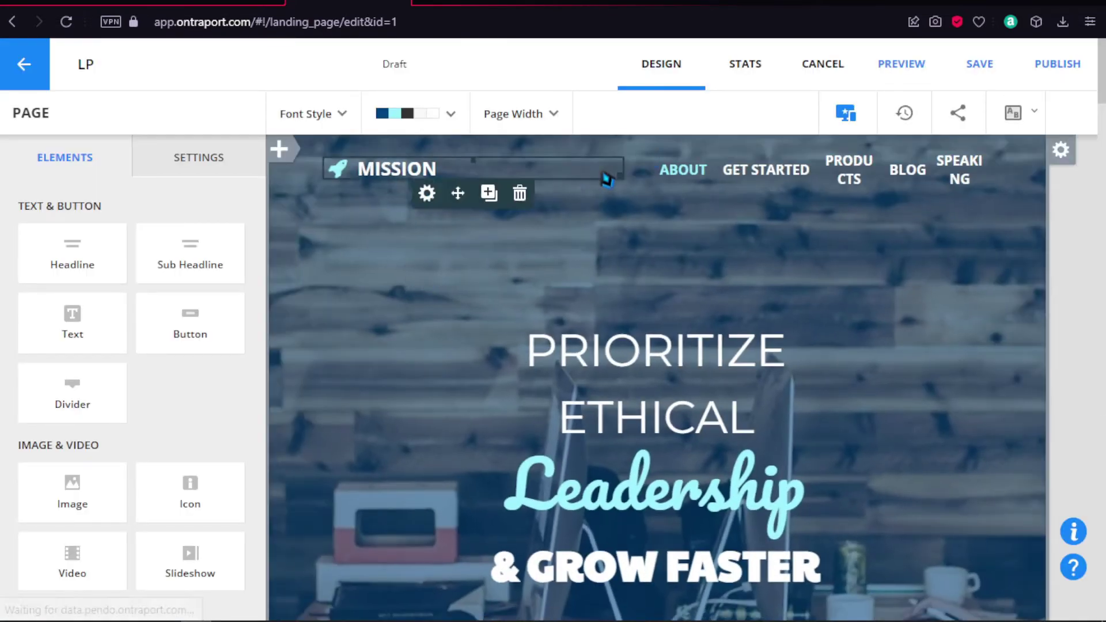
Step: Review the LP page, then cancel out of publishing it
scroll(597, 230, "down", 3)
scroll(596, 256, "up", 2)
scroll(593, 257, "up", 1)
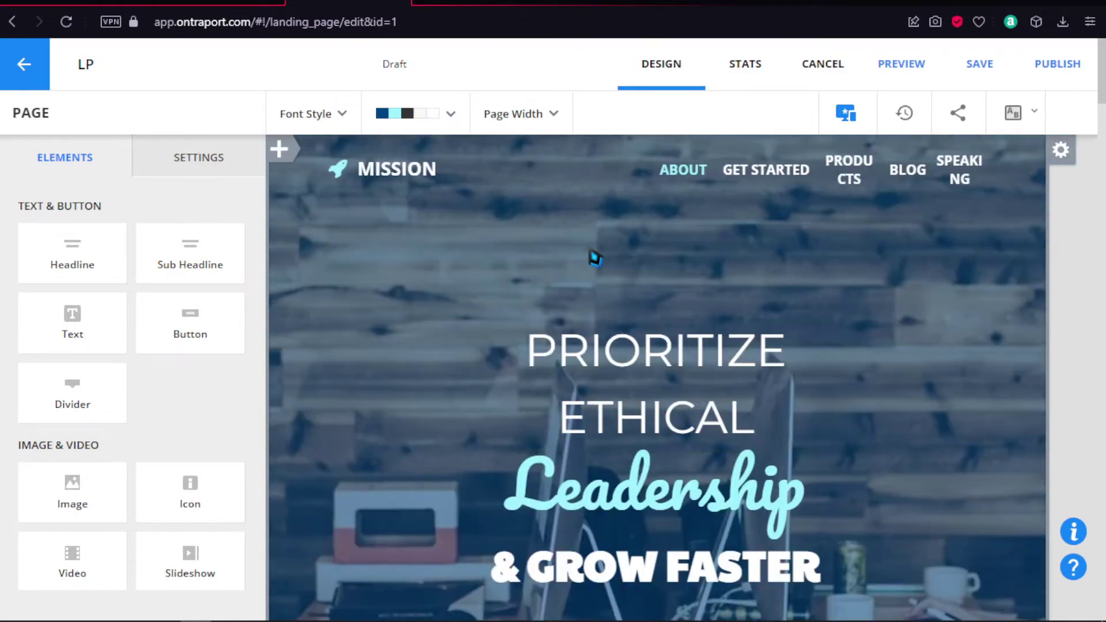
scroll(582, 262, "down", 7)
scroll(571, 269, "down", 4)
scroll(571, 269, "up", 11)
scroll(571, 269, "down", 3)
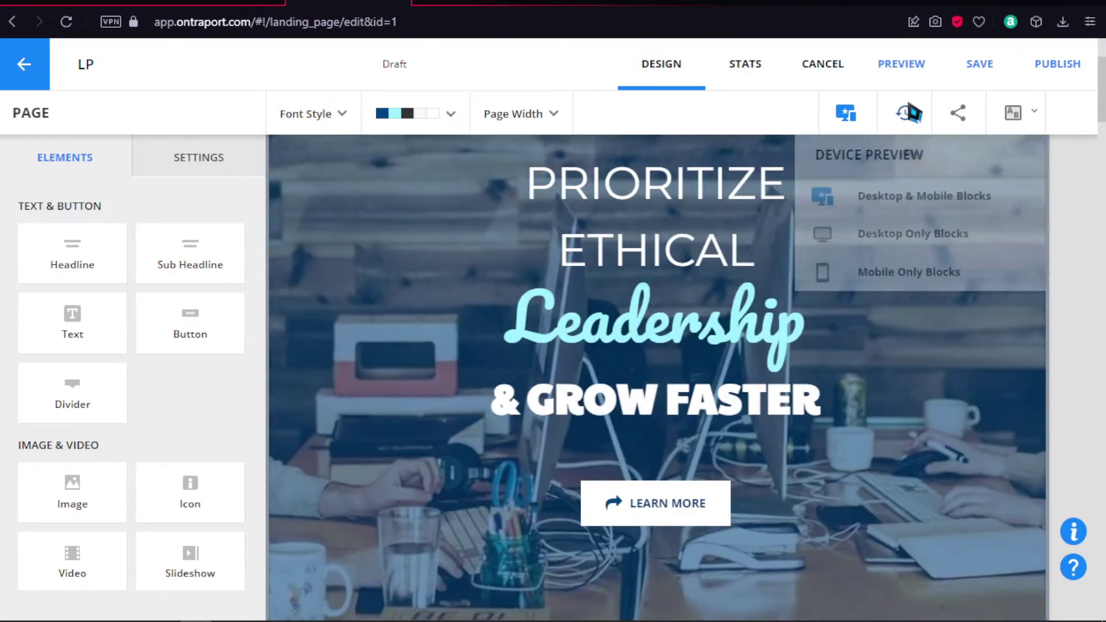
left_click(1035, 86)
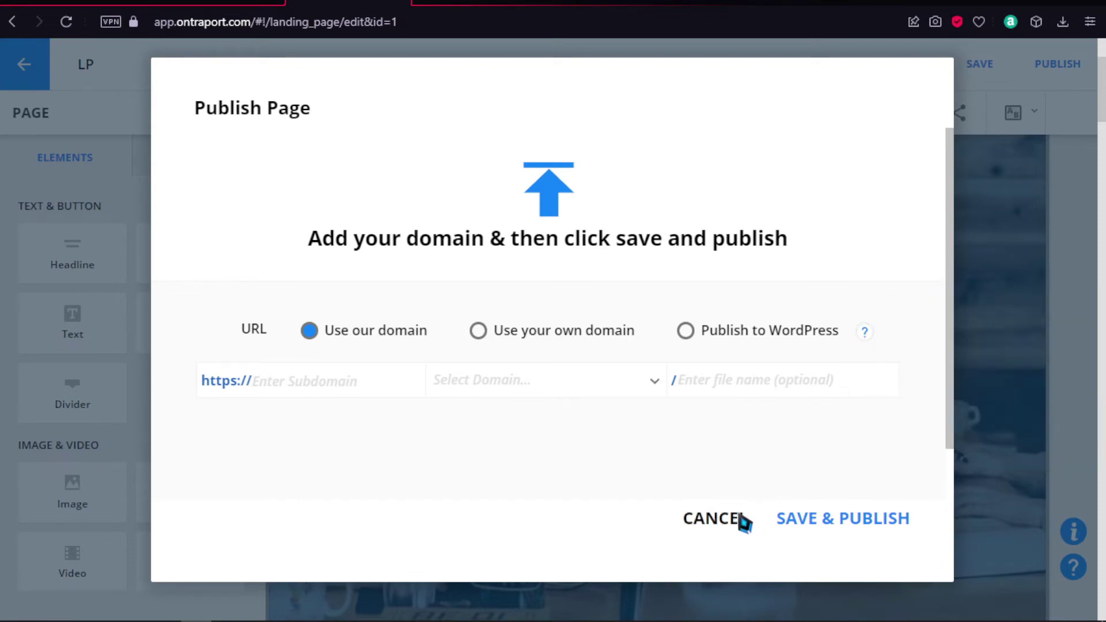
left_click(702, 508)
Step: Leave the LP page editor, still in Draft, for the empty Automations list
scroll(698, 235, "up", 3)
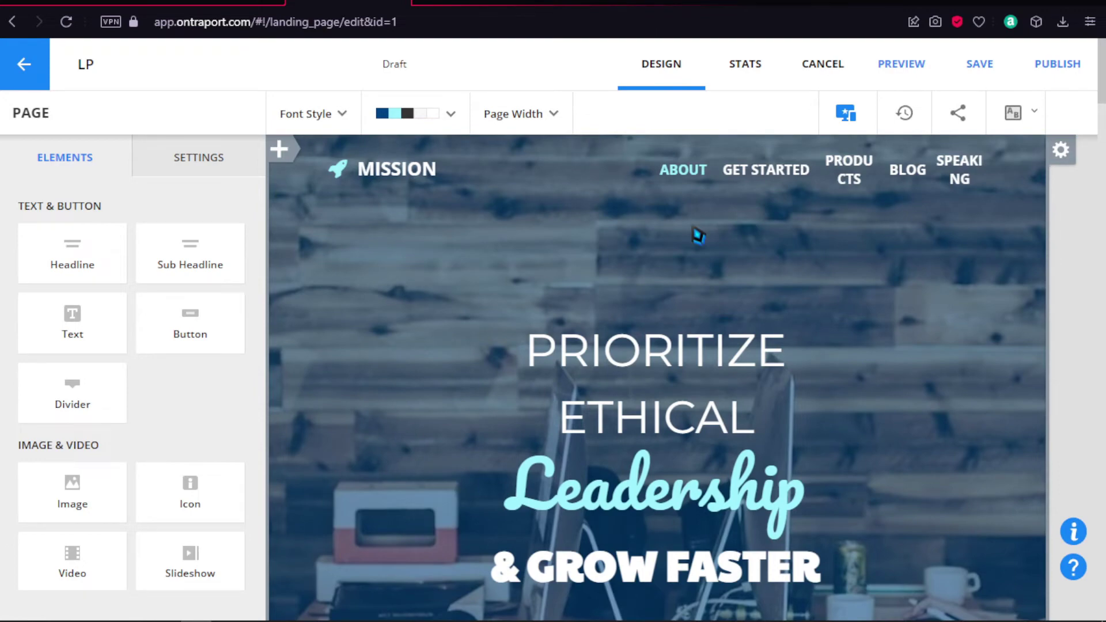
scroll(690, 239, "down", 5)
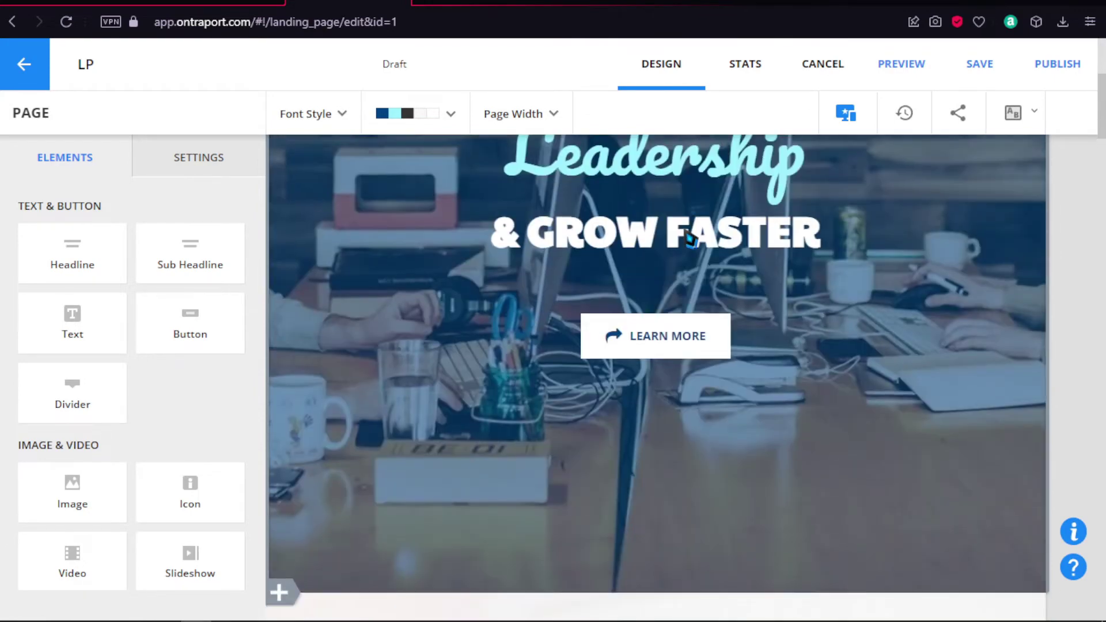
scroll(680, 281, "down", 5)
scroll(678, 280, "down", 15)
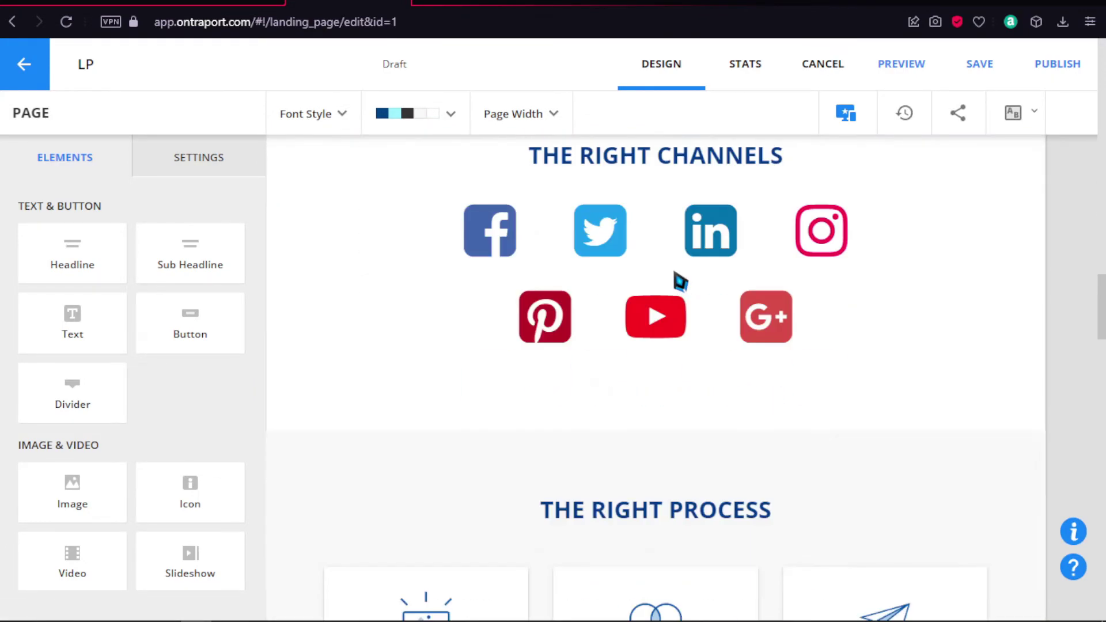
scroll(440, 261, "down", 1)
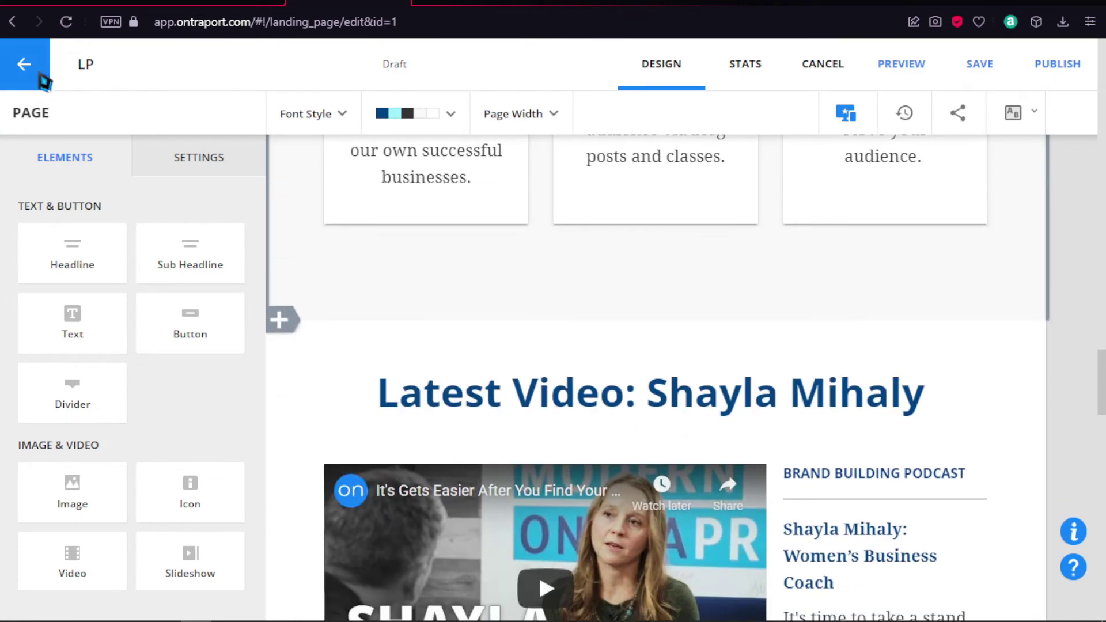
left_click(24, 64)
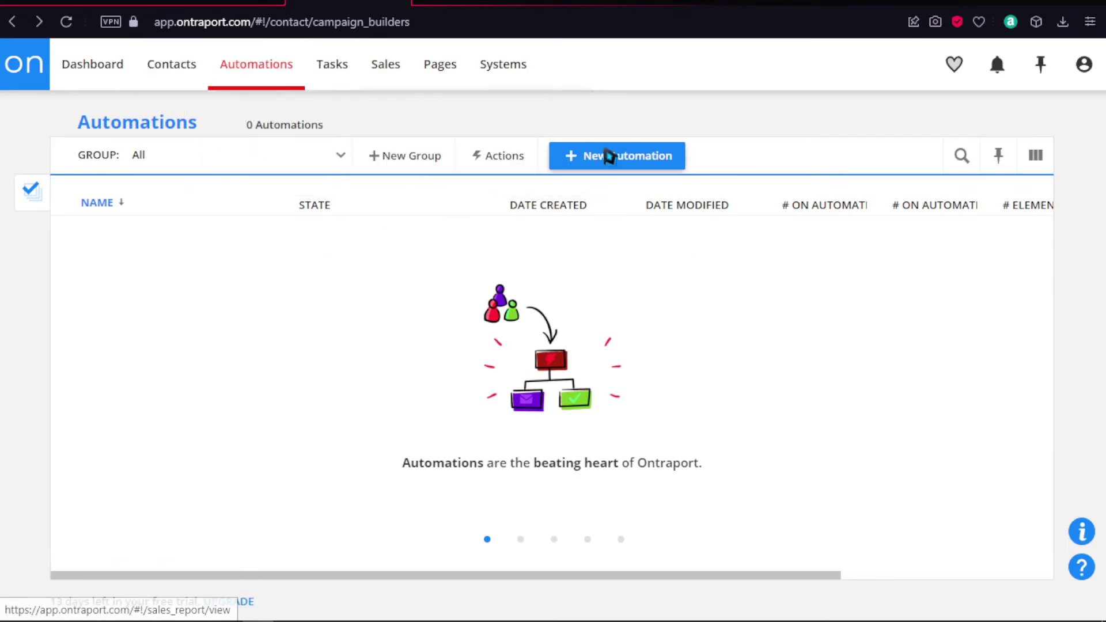
left_click(635, 163)
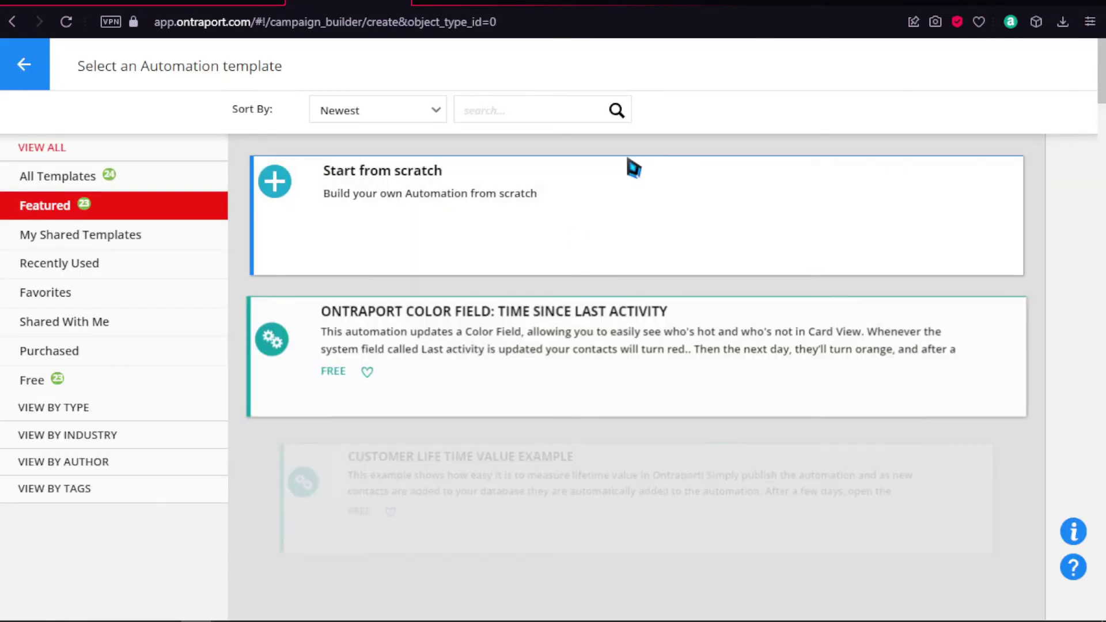
scroll(567, 270, "down", 5)
scroll(567, 271, "up", 4)
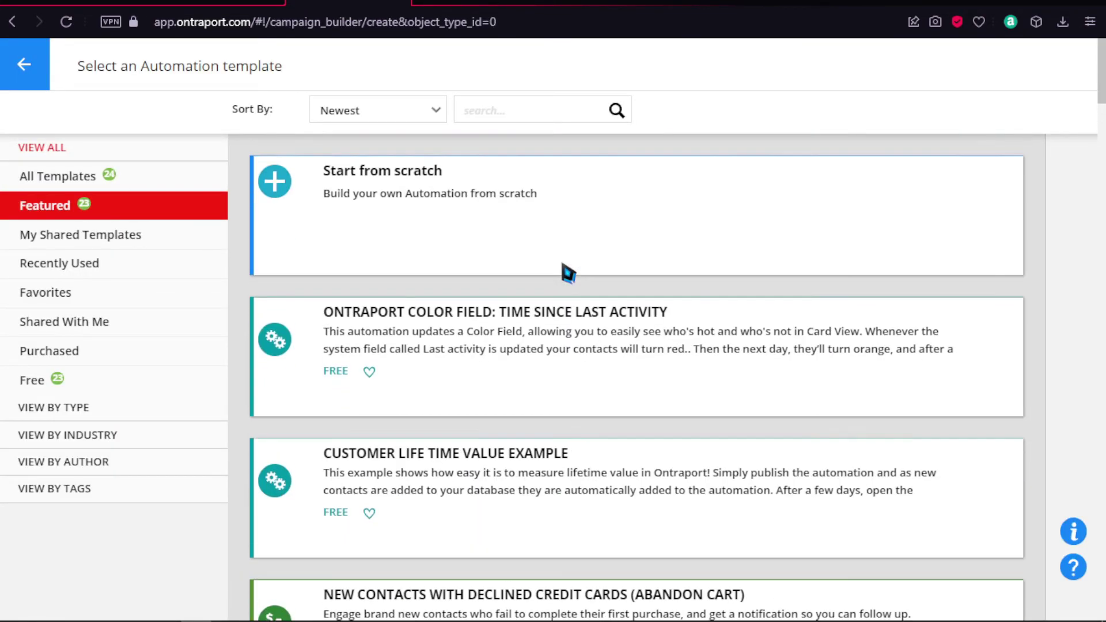
scroll(567, 271, "down", 6)
scroll(567, 270, "up", 6)
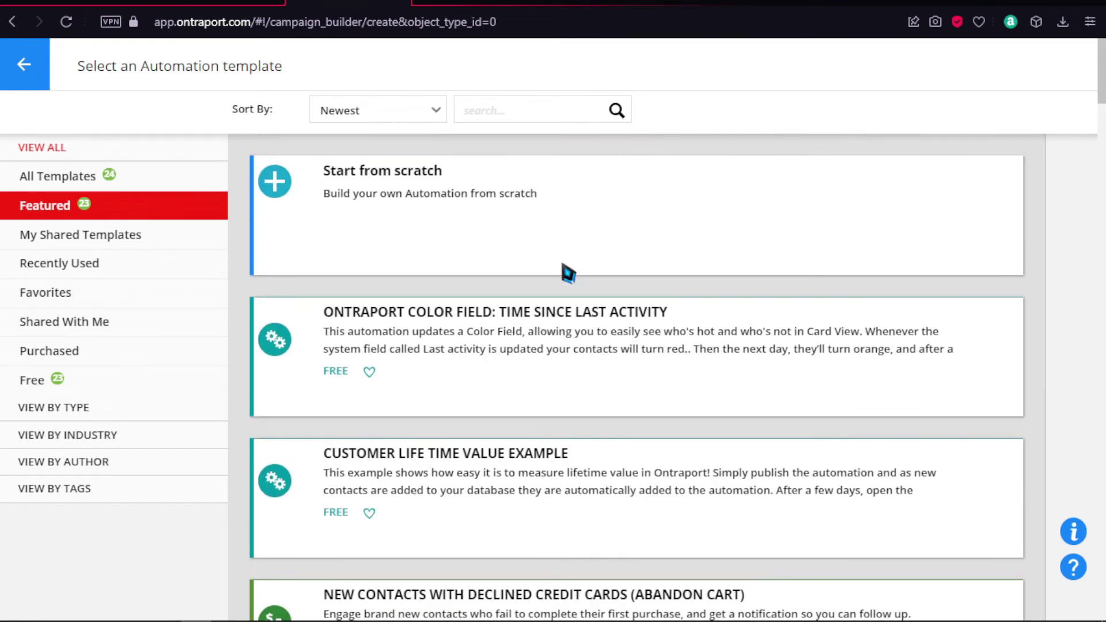
scroll(567, 271, "down", 12)
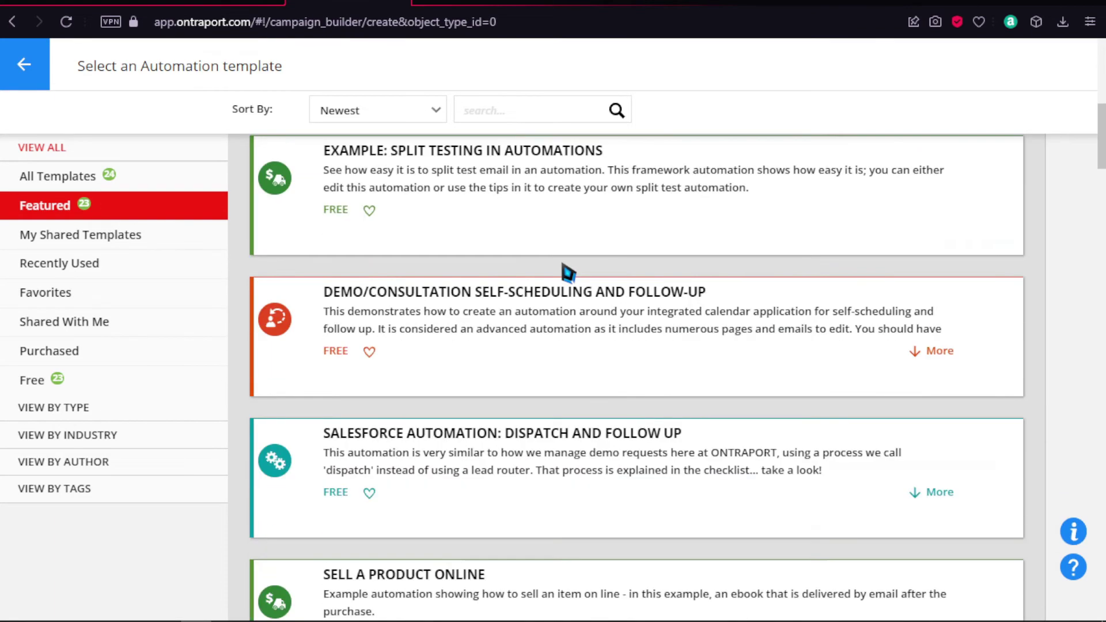
scroll(567, 273, "down", 13)
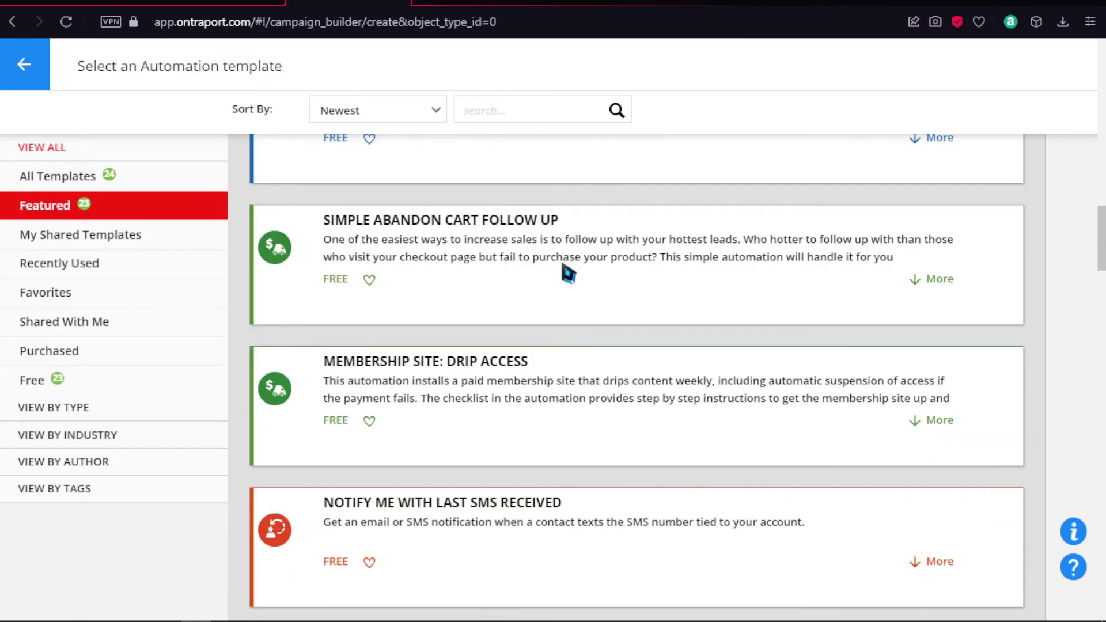
scroll(567, 272, "up", 12)
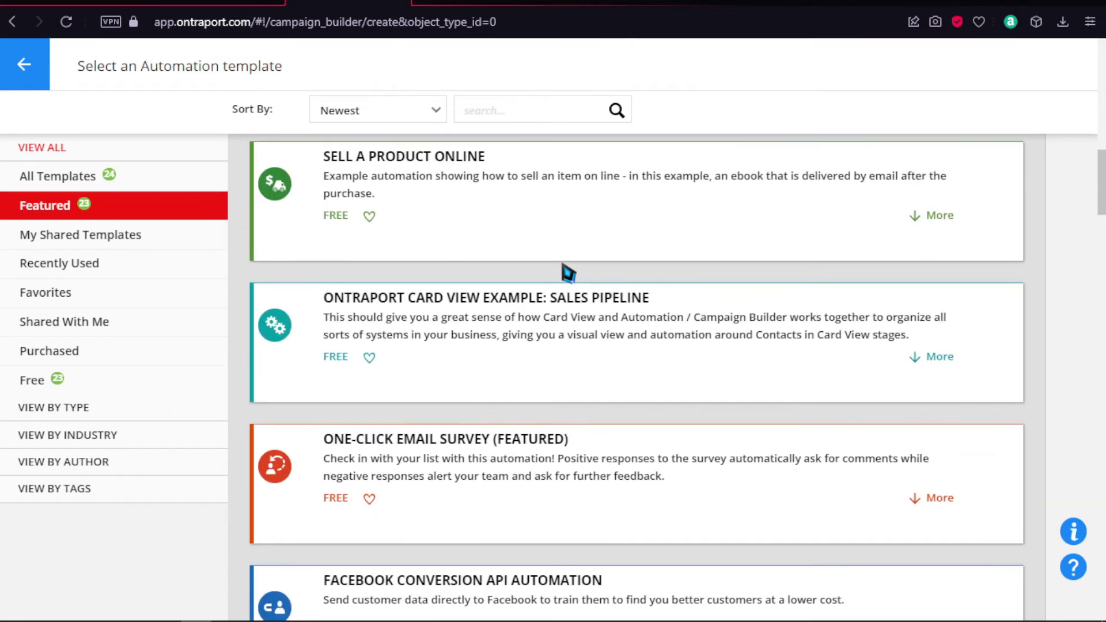
scroll(499, 327, "up", 10)
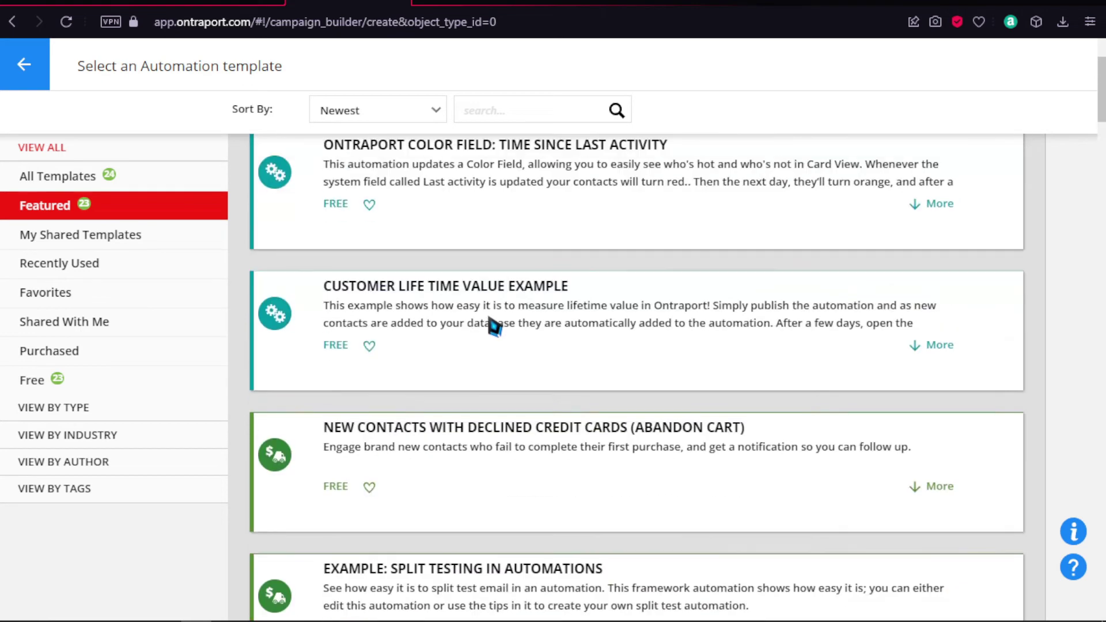
Step: Add the Customer Life Time Value Example template's content to the account
left_click(494, 326)
scroll(499, 321, "up", 2)
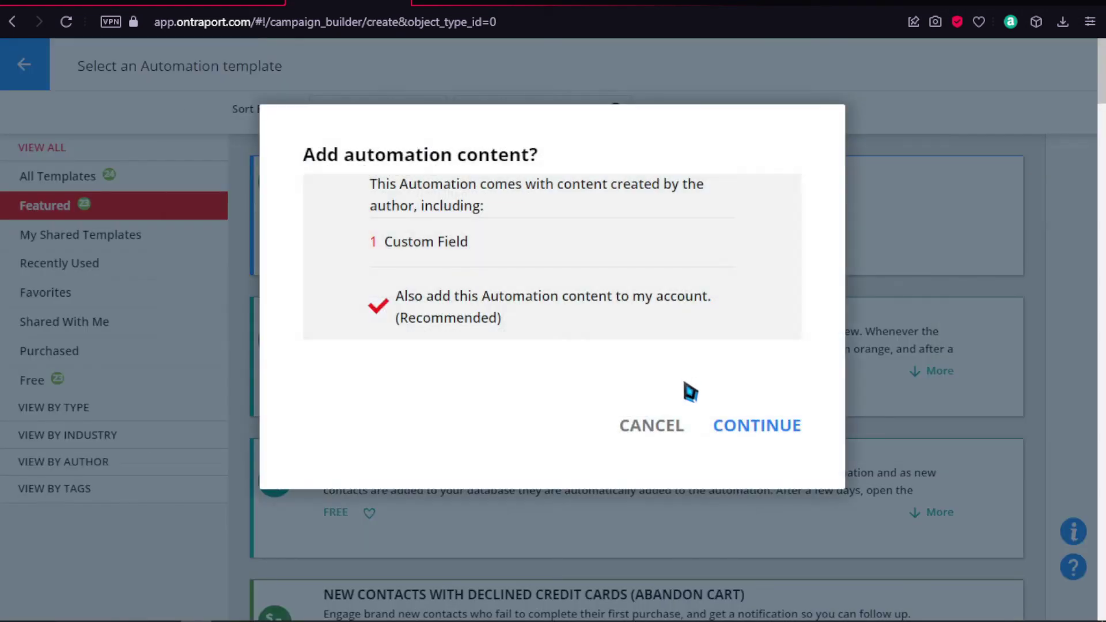
left_click(756, 426)
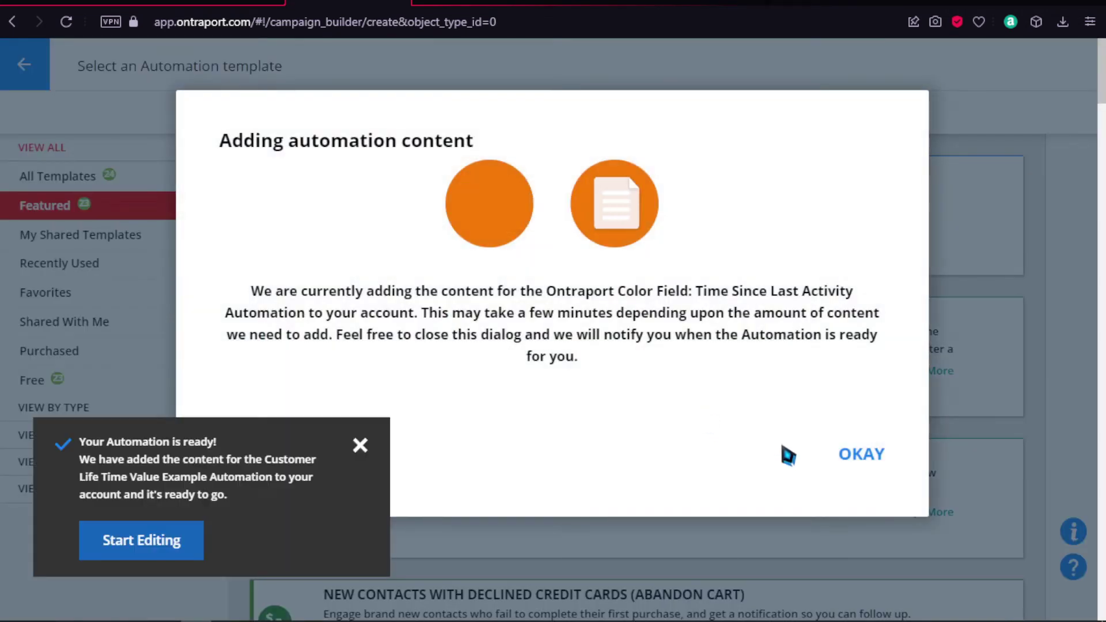
left_click(810, 451)
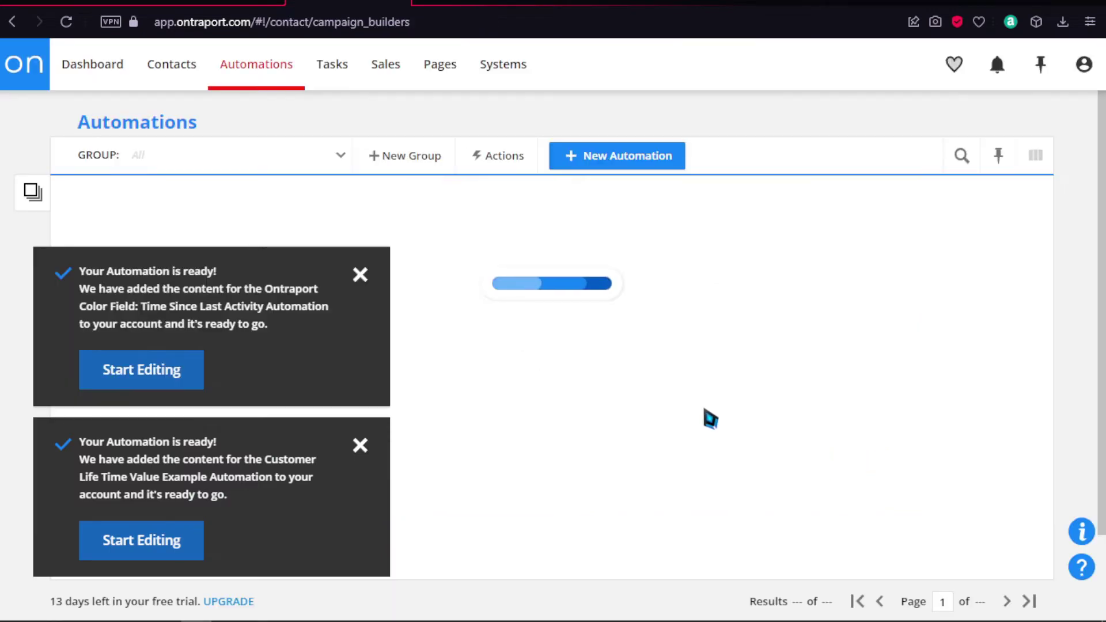
Step: Open the Customer Life Time Value Example automation and review its chain of LTV Wait steps
left_click(240, 231)
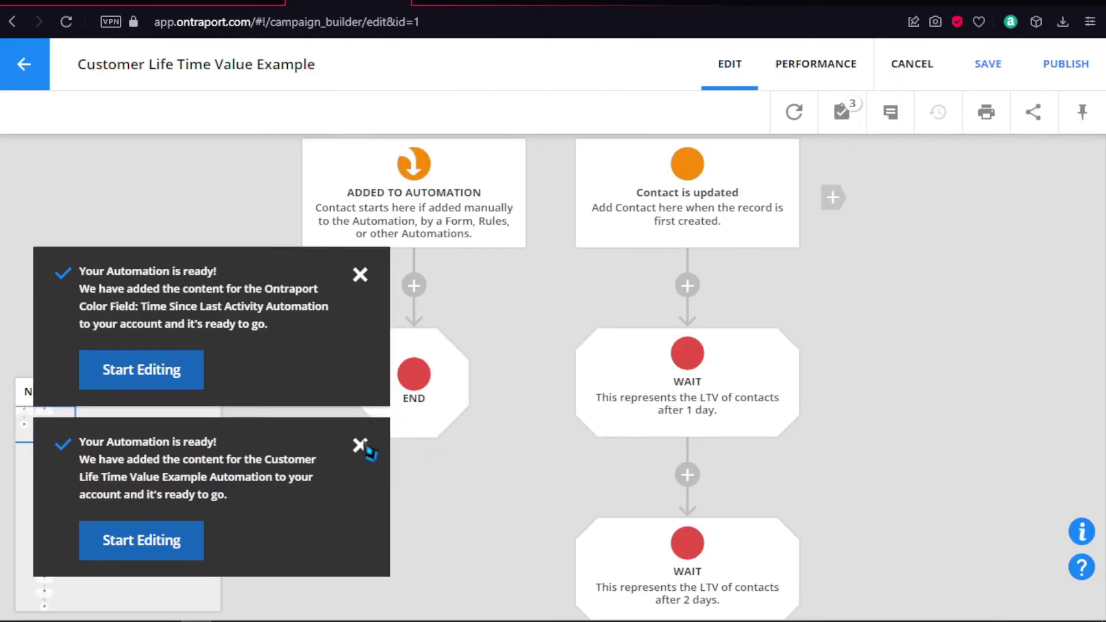
left_click(361, 446)
left_click(362, 446)
scroll(593, 359, "down", 4)
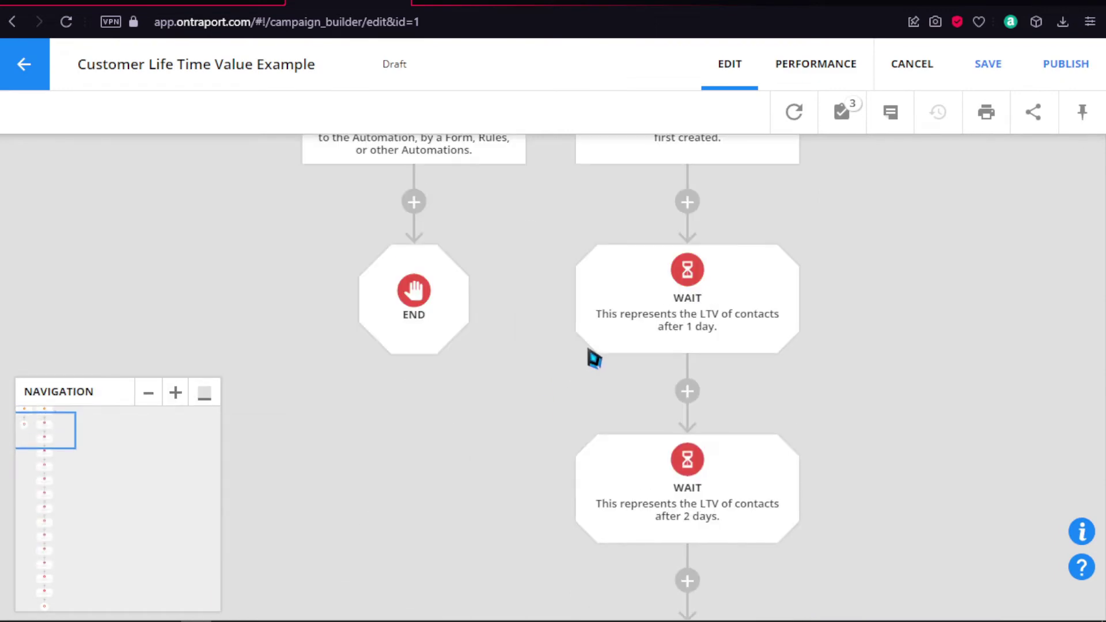
scroll(591, 357, "up", 1)
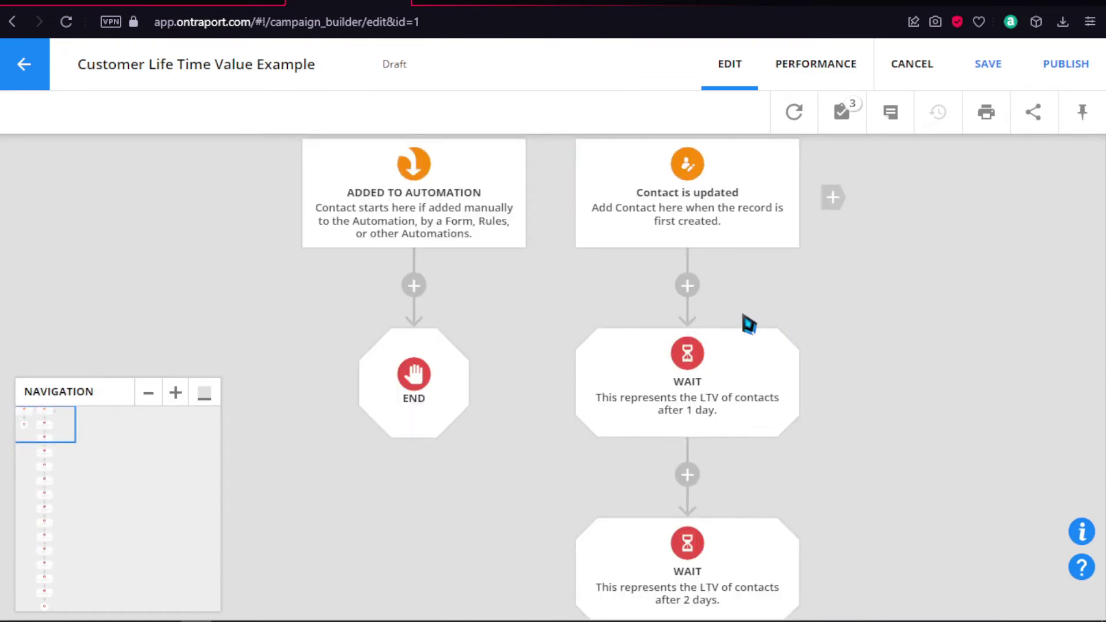
scroll(701, 424, "down", 20)
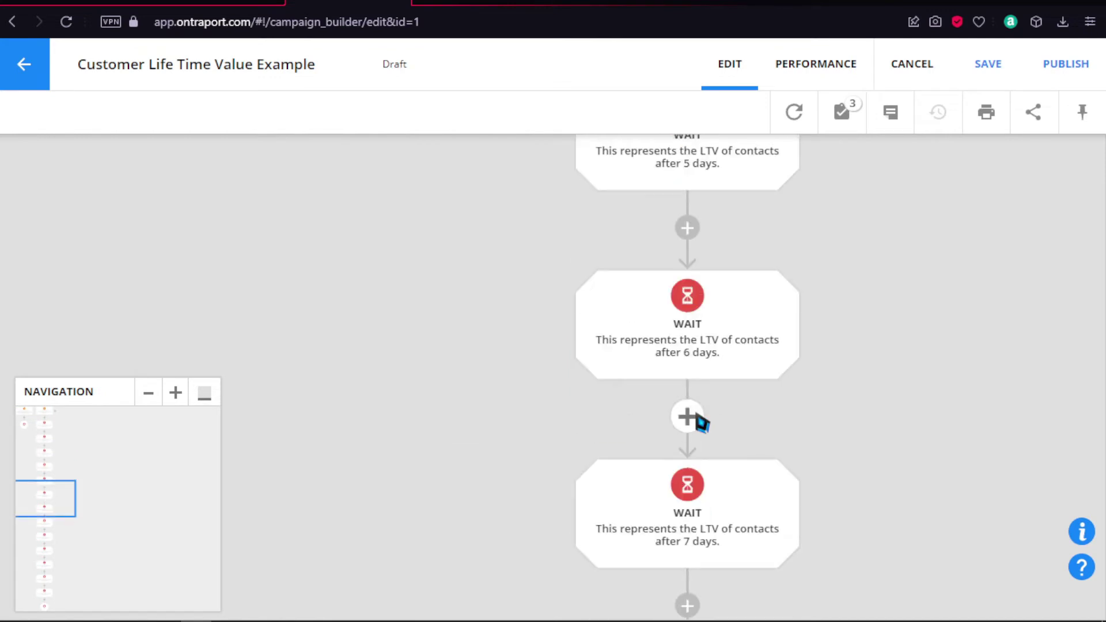
scroll(701, 423, "down", 19)
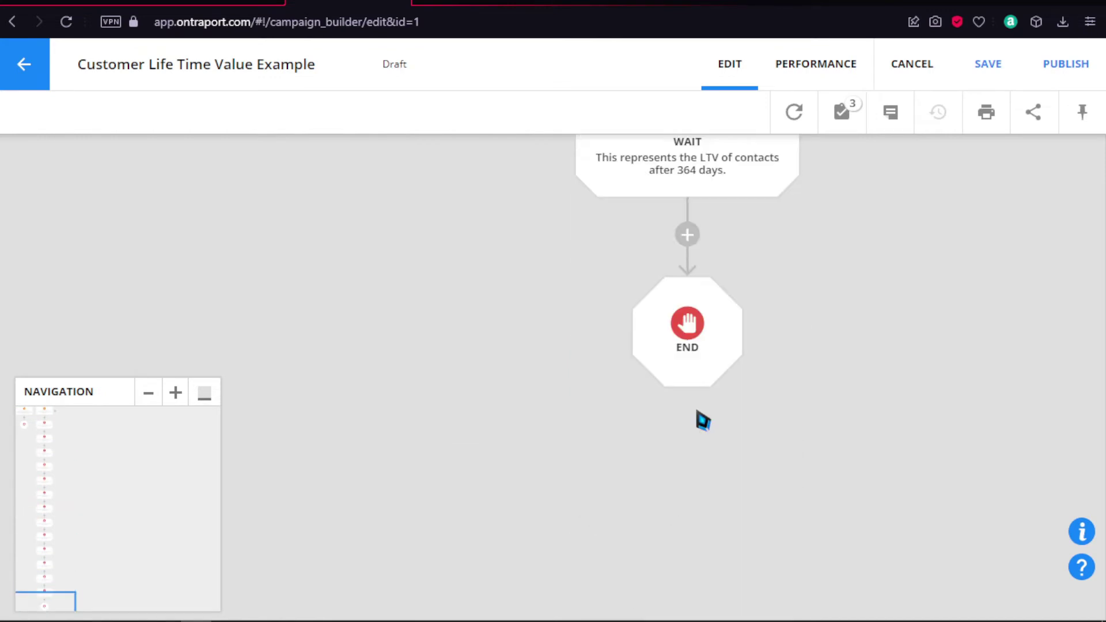
scroll(702, 422, "up", 3)
scroll(702, 421, "up", 20)
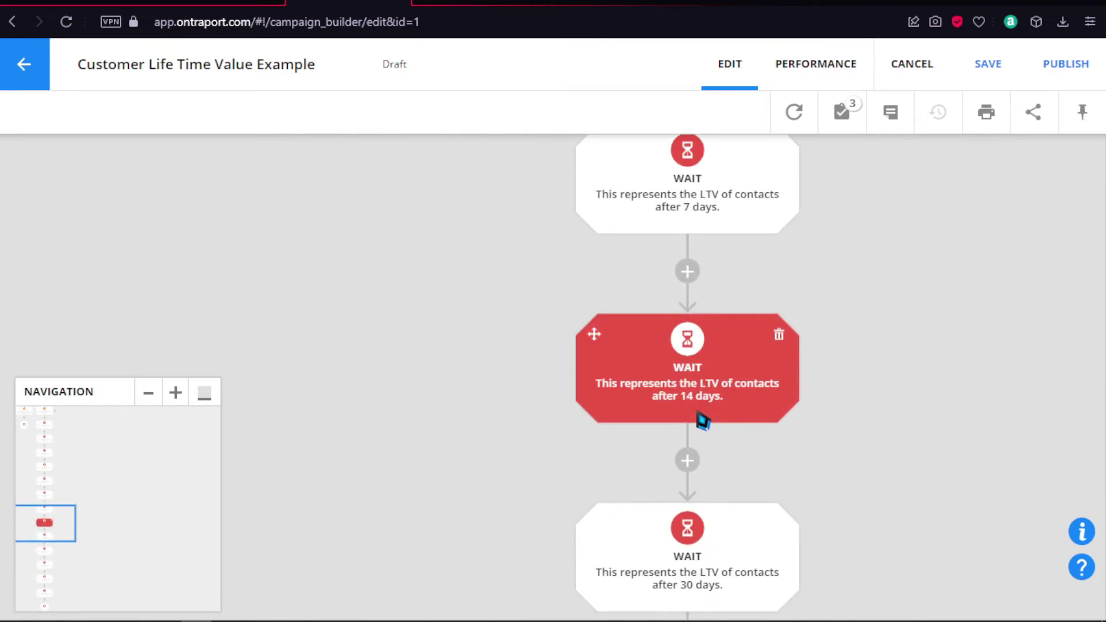
scroll(688, 409, "up", 10)
scroll(402, 326, "down", 10)
scroll(223, 229, "down", 9)
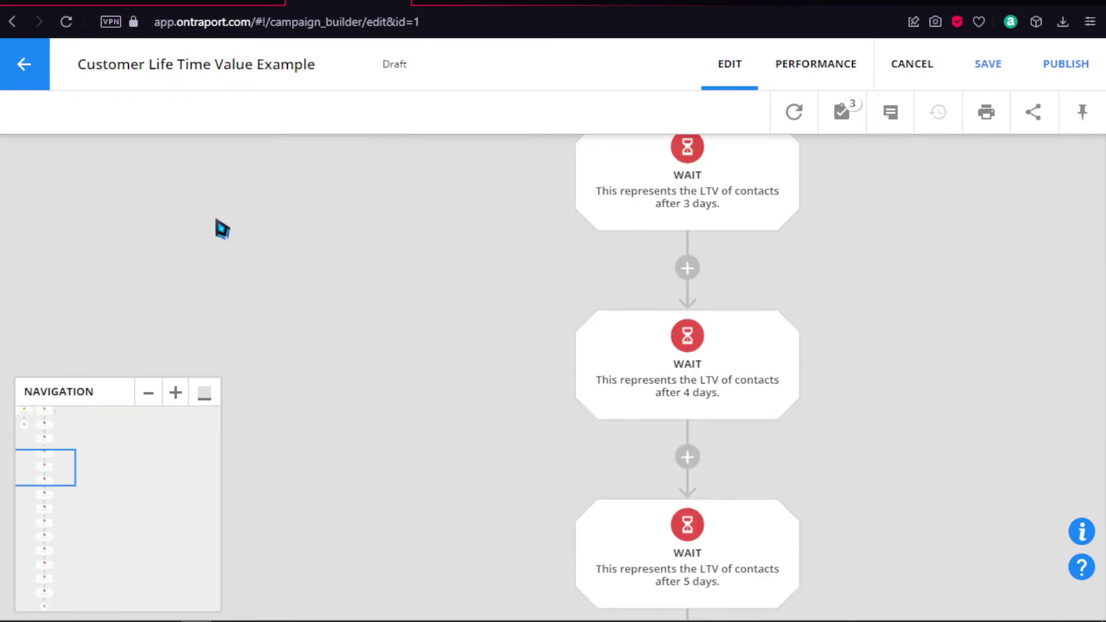
scroll(222, 229, "up", 3)
Step: Return to Automations, start a new automation, and browse the template gallery
left_click(46, 82)
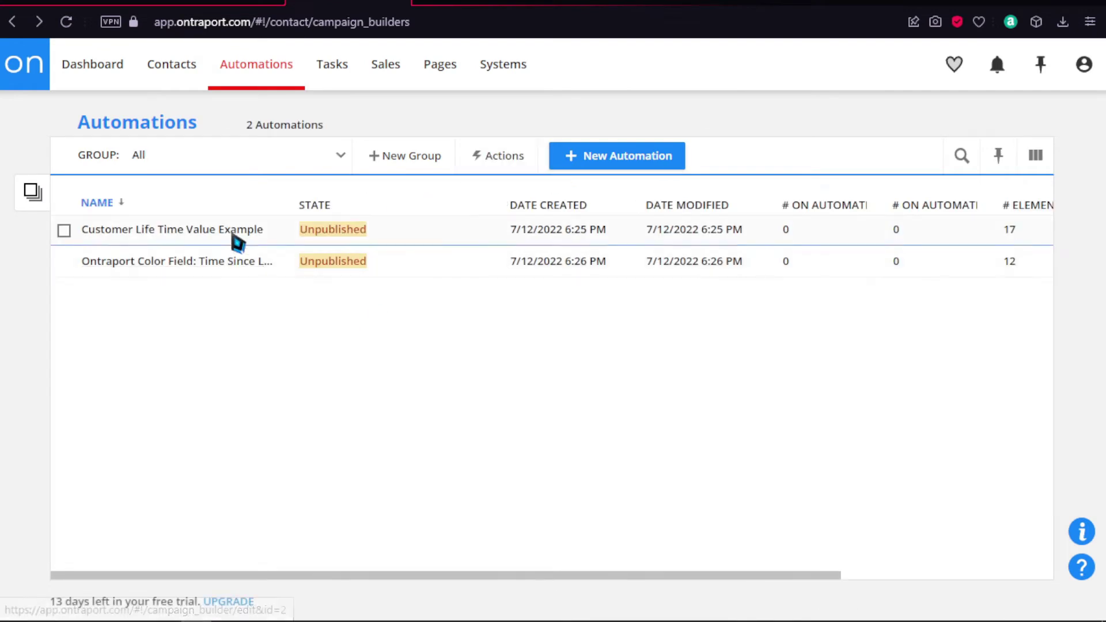
left_click(613, 174)
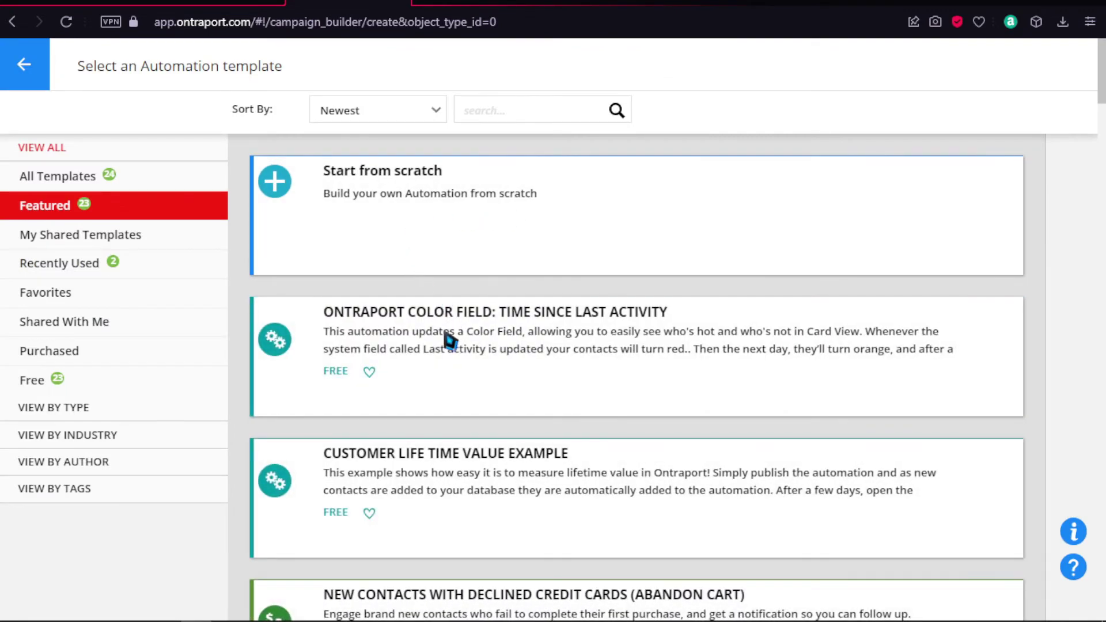
scroll(396, 249, "down", 10)
scroll(397, 230, "up", 10)
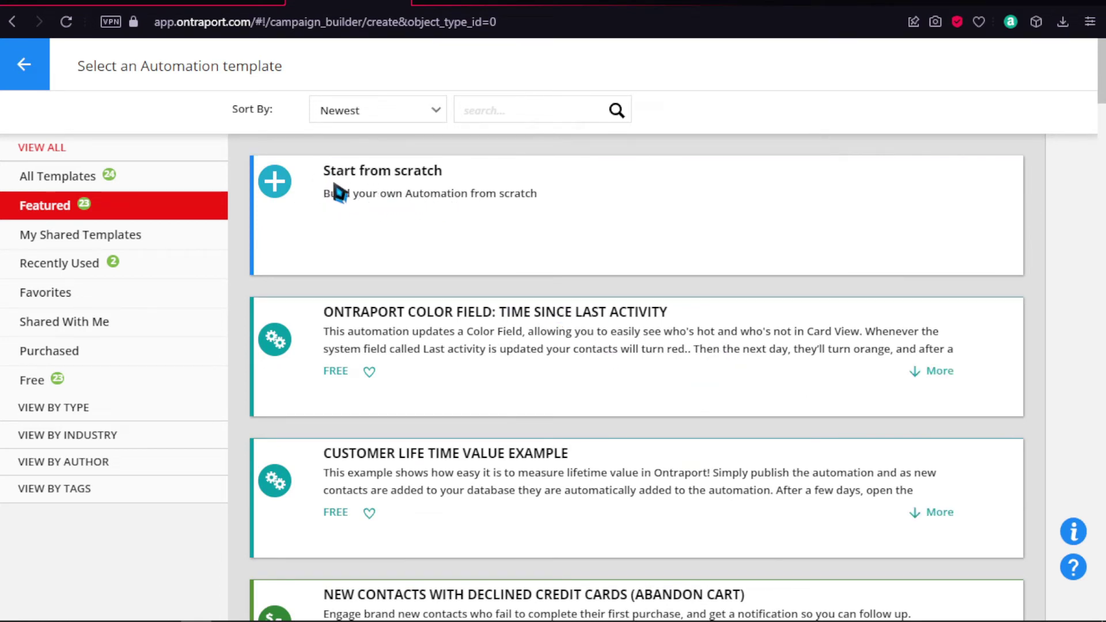
scroll(340, 192, "down", 12)
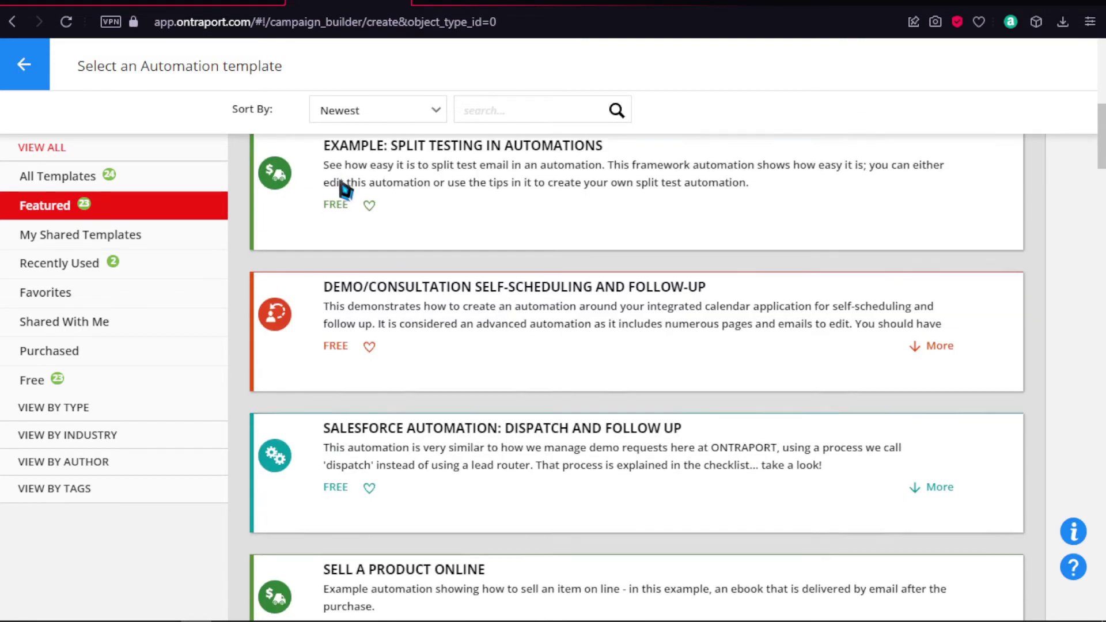
scroll(431, 287, "up", 12)
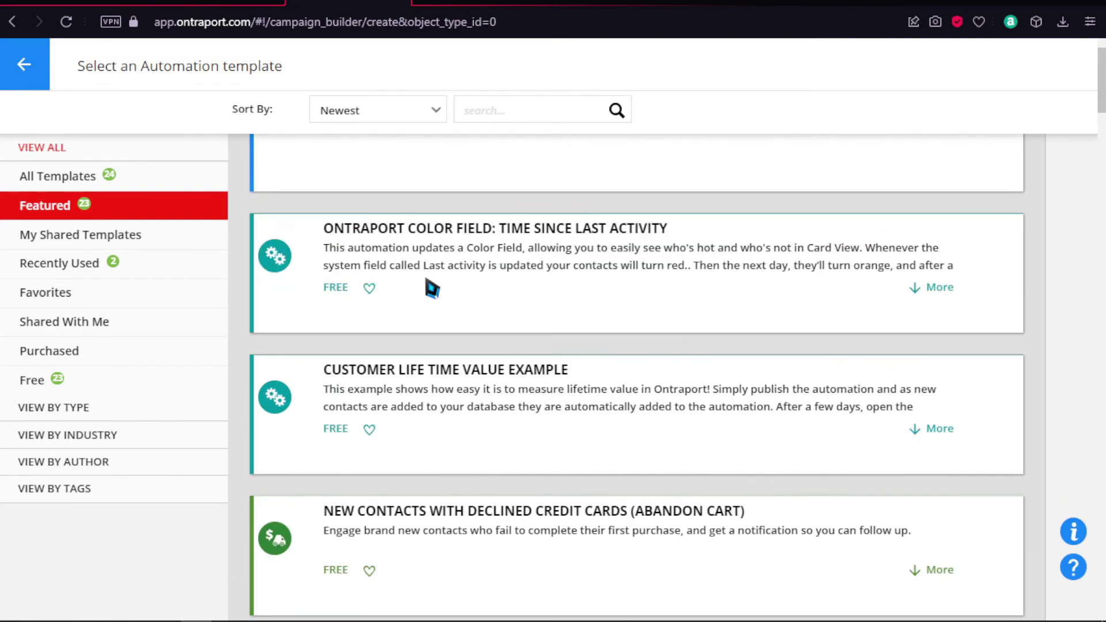
Step: Start a blank automation triggered by Contact is created, with a next step slot after it
left_click(388, 191)
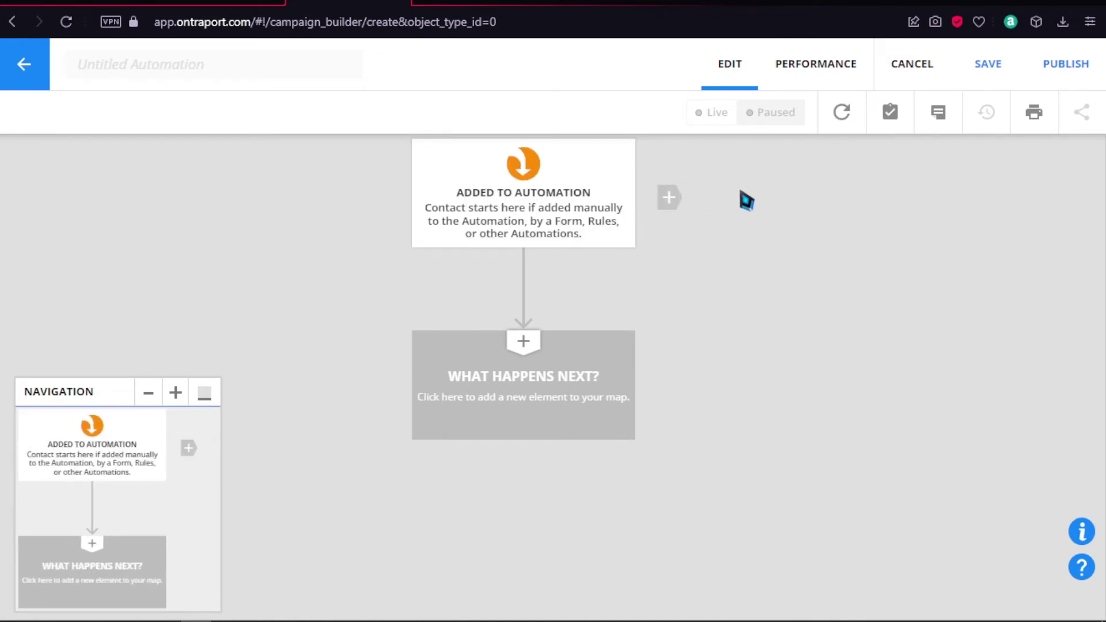
left_click(682, 210)
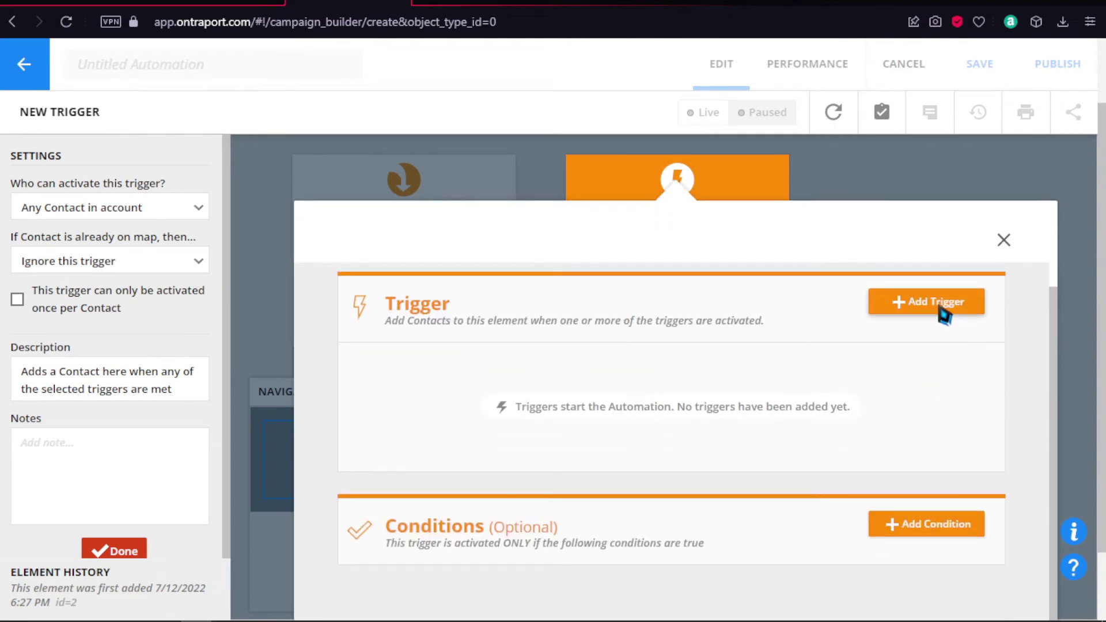
left_click(933, 302)
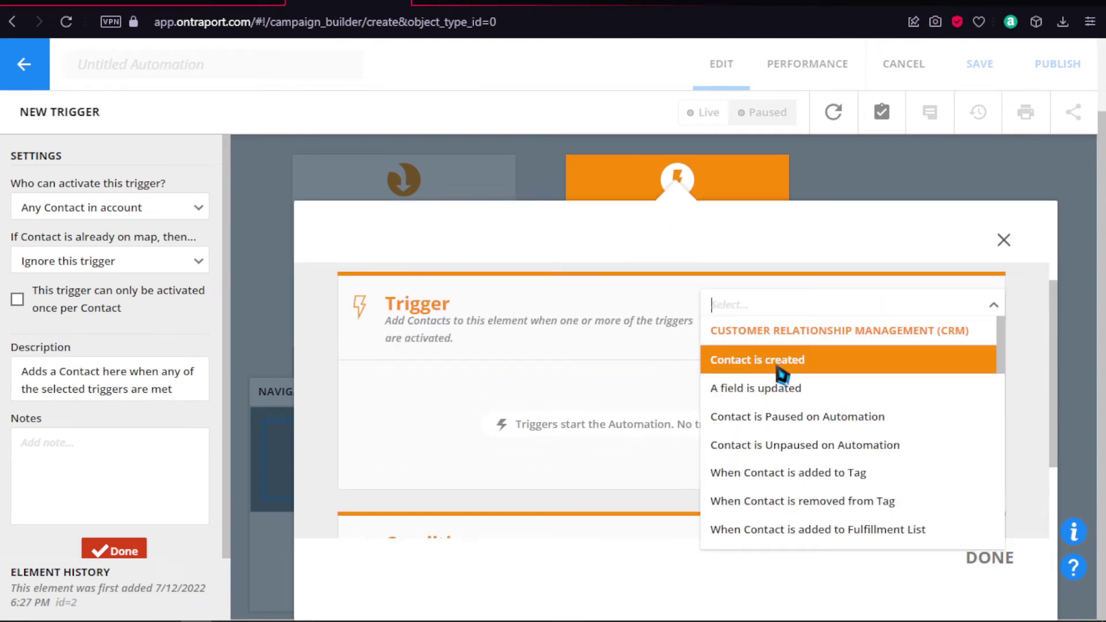
left_click(780, 374)
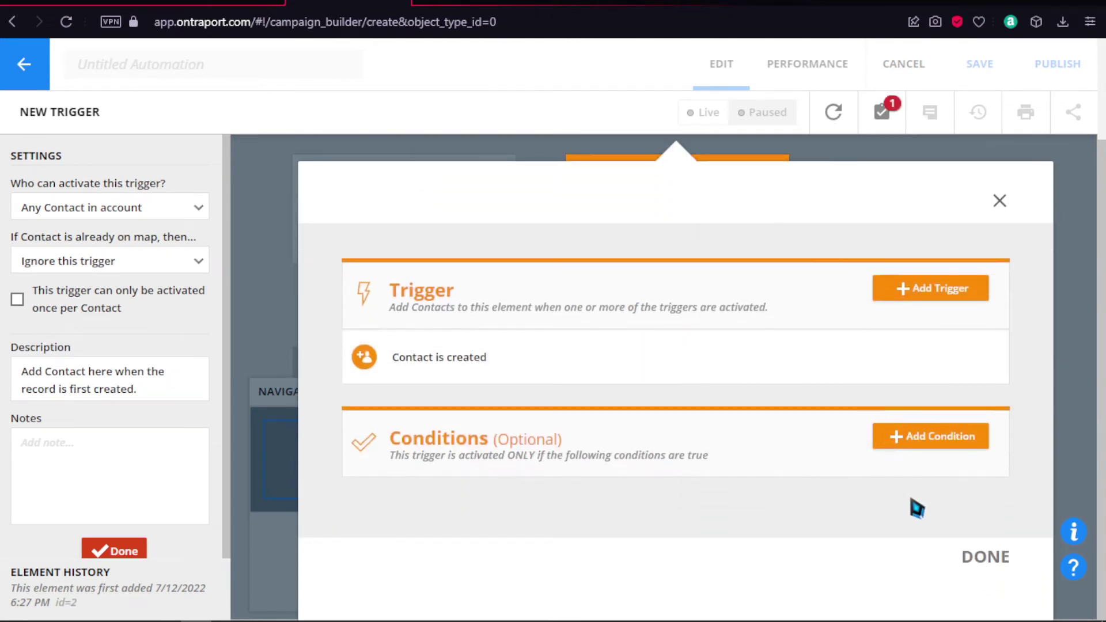
left_click(979, 556)
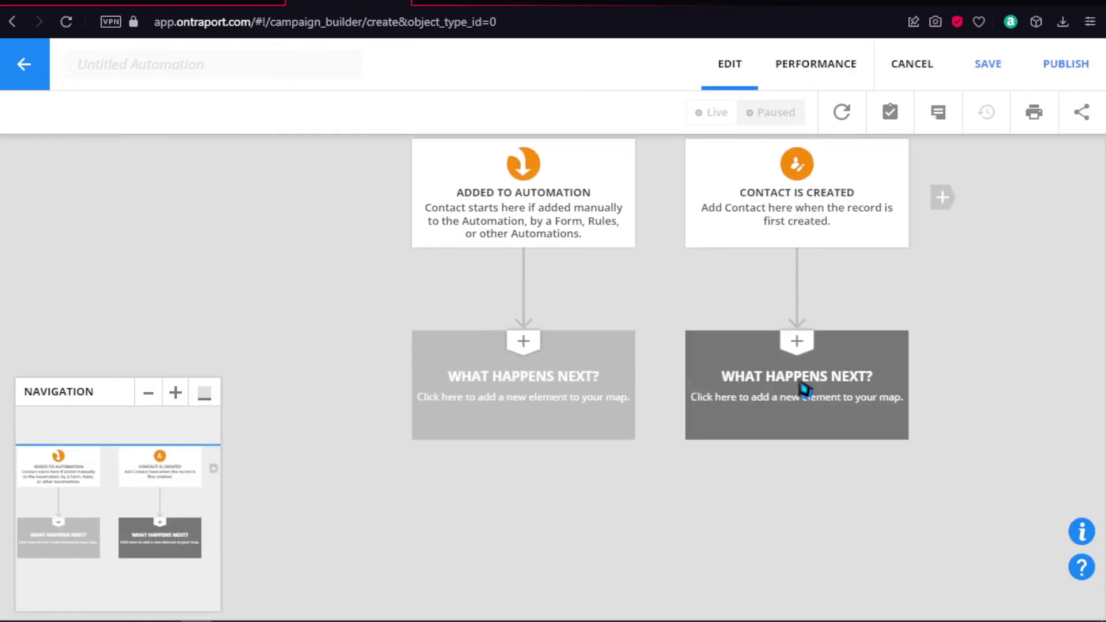
left_click(800, 351)
Step: Add a Wait step that waits until the specific date 7/13/2022
left_click(592, 410)
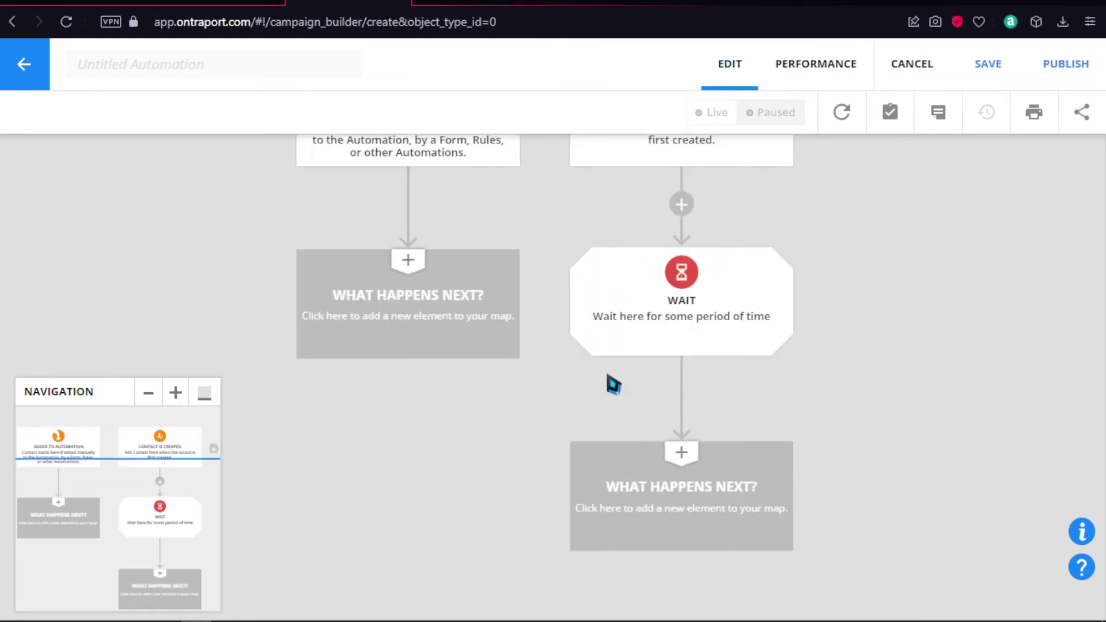
left_click(804, 391)
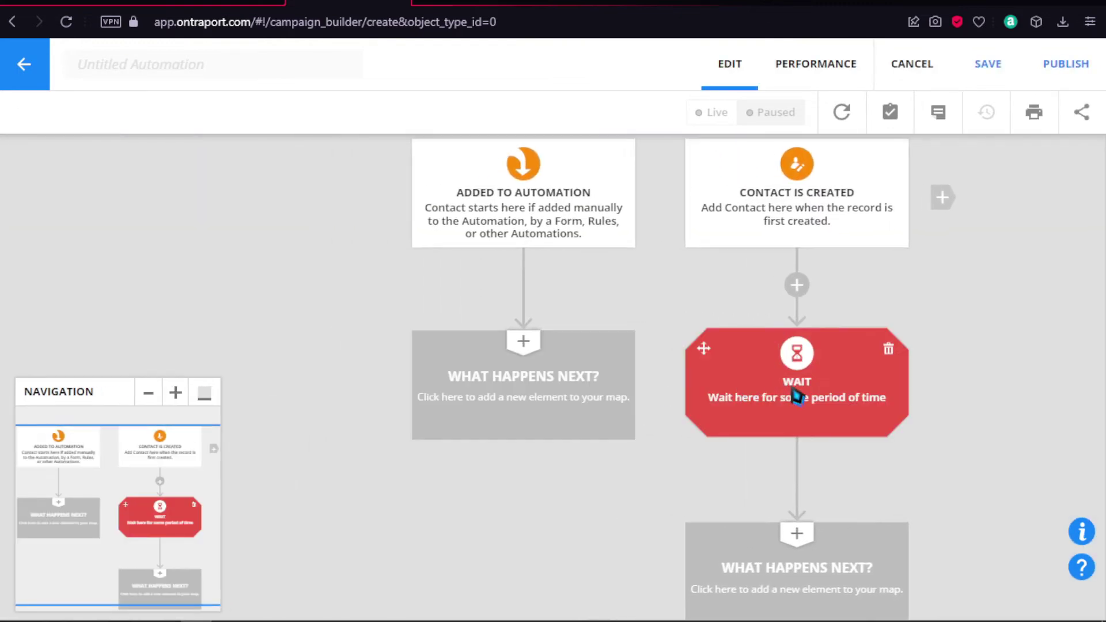
left_click(796, 397)
left_click(123, 217)
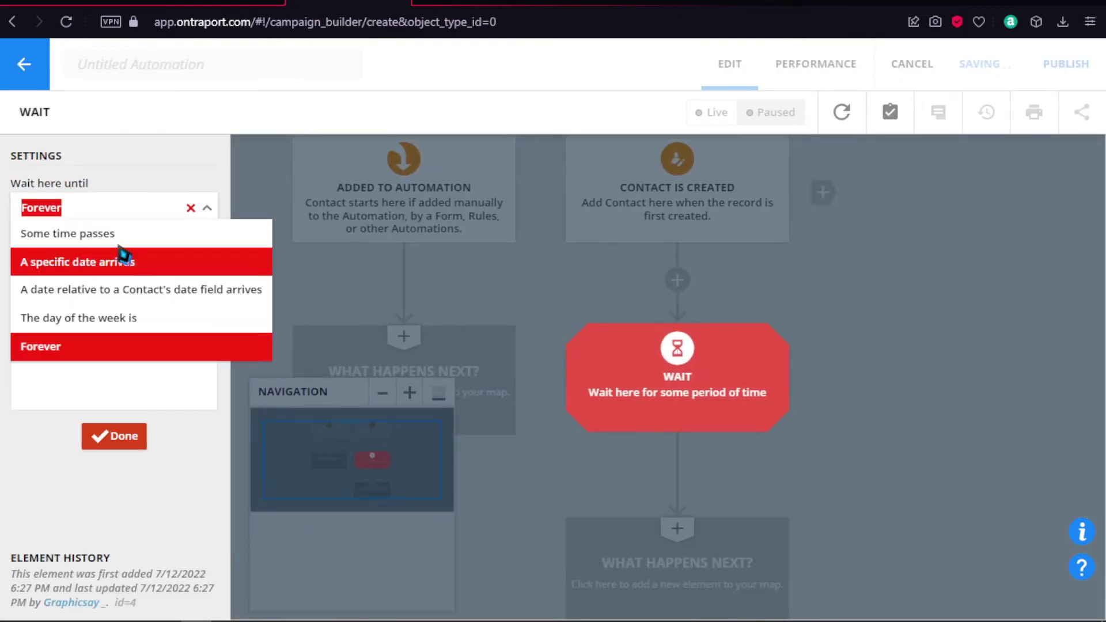
left_click(119, 264)
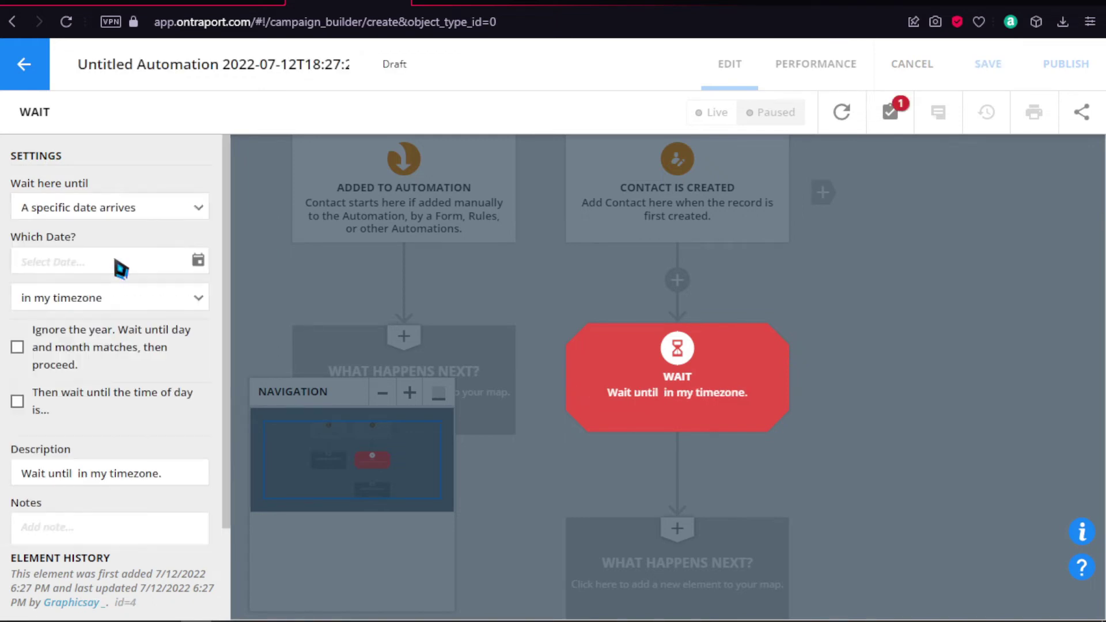
left_click(121, 218)
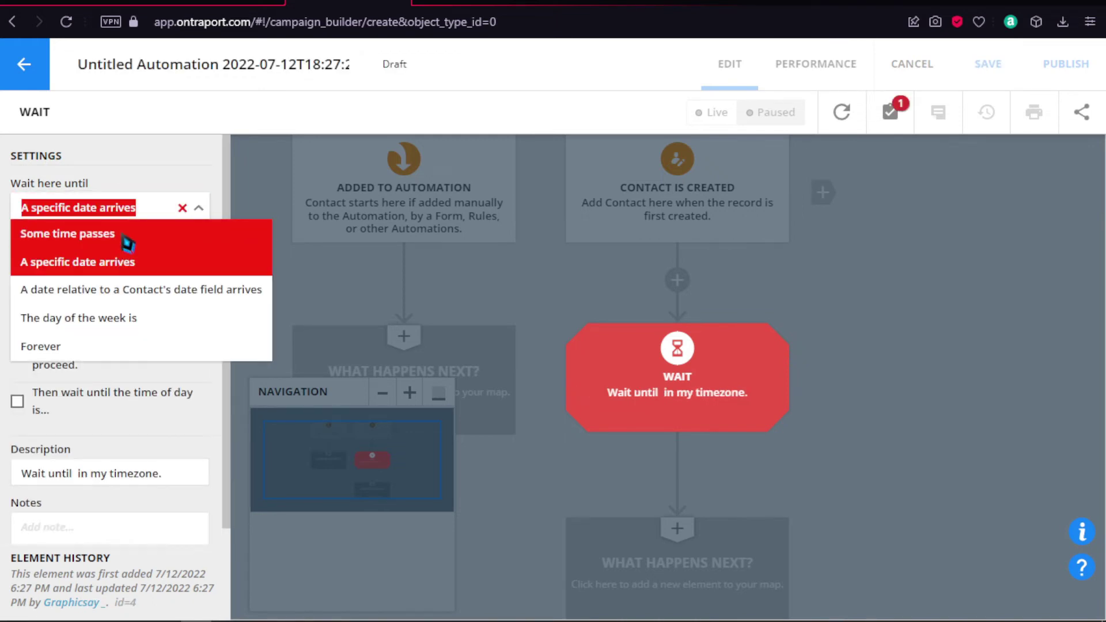
left_click(143, 275)
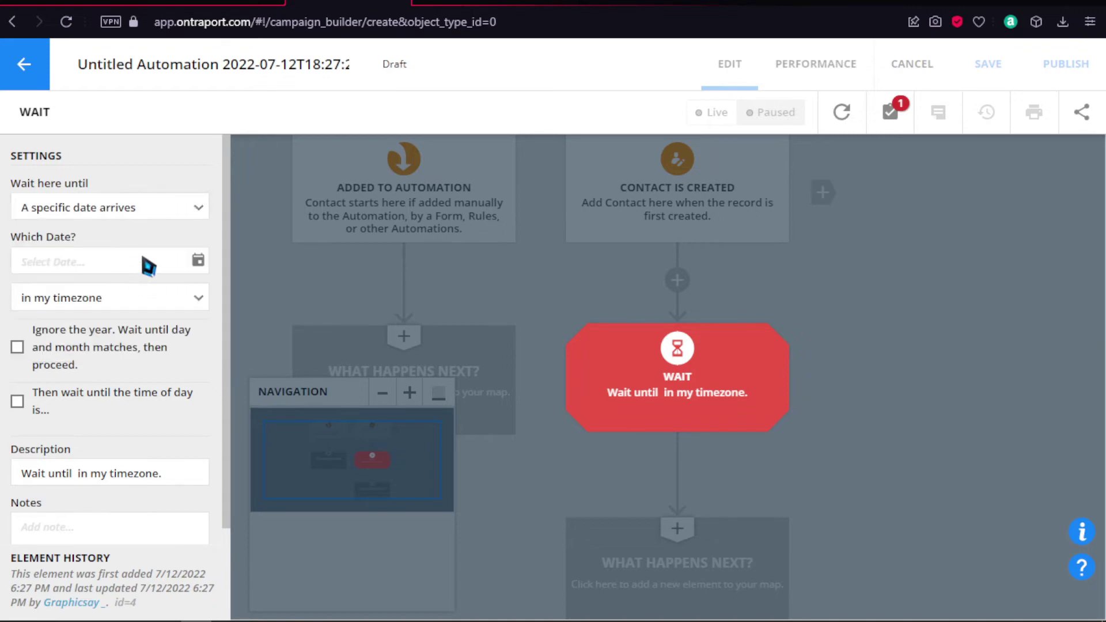
left_click(134, 260)
left_click(179, 236)
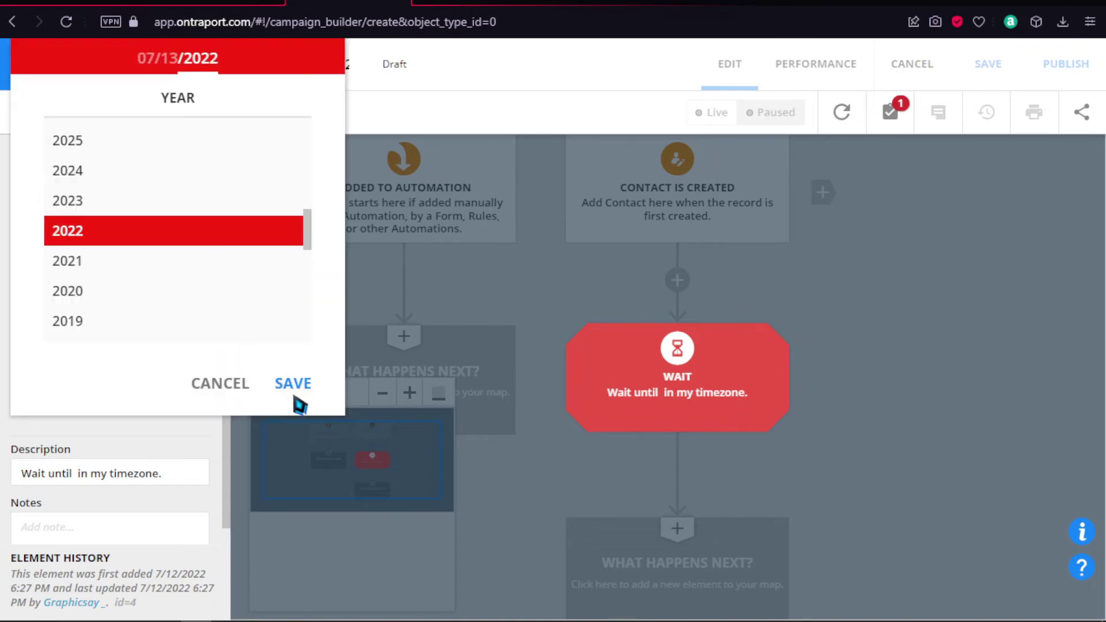
left_click(284, 395)
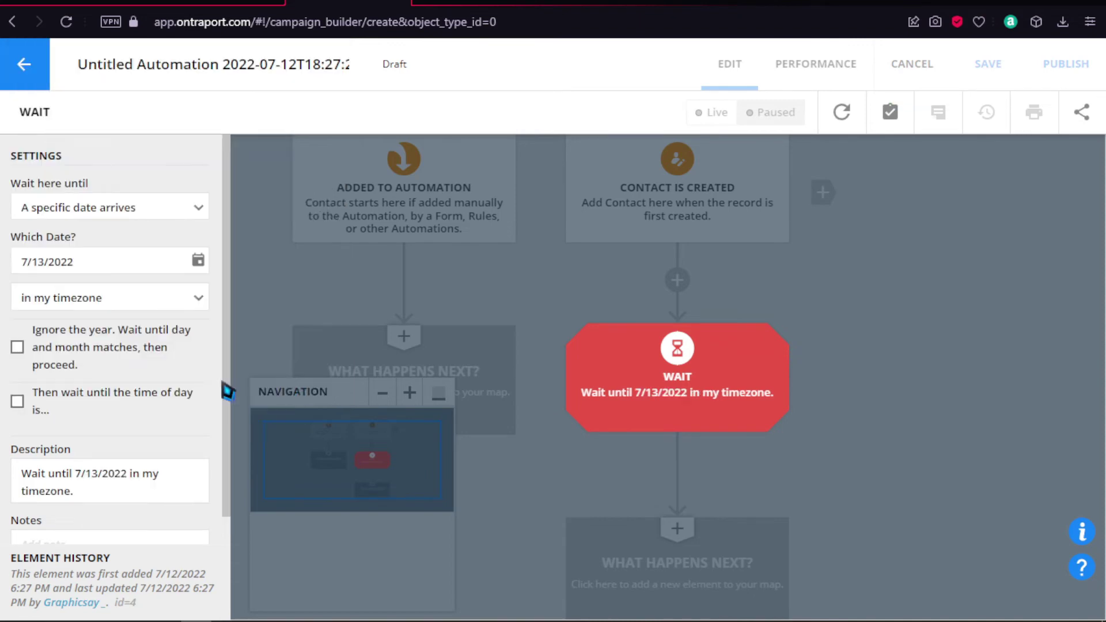
left_click(506, 487)
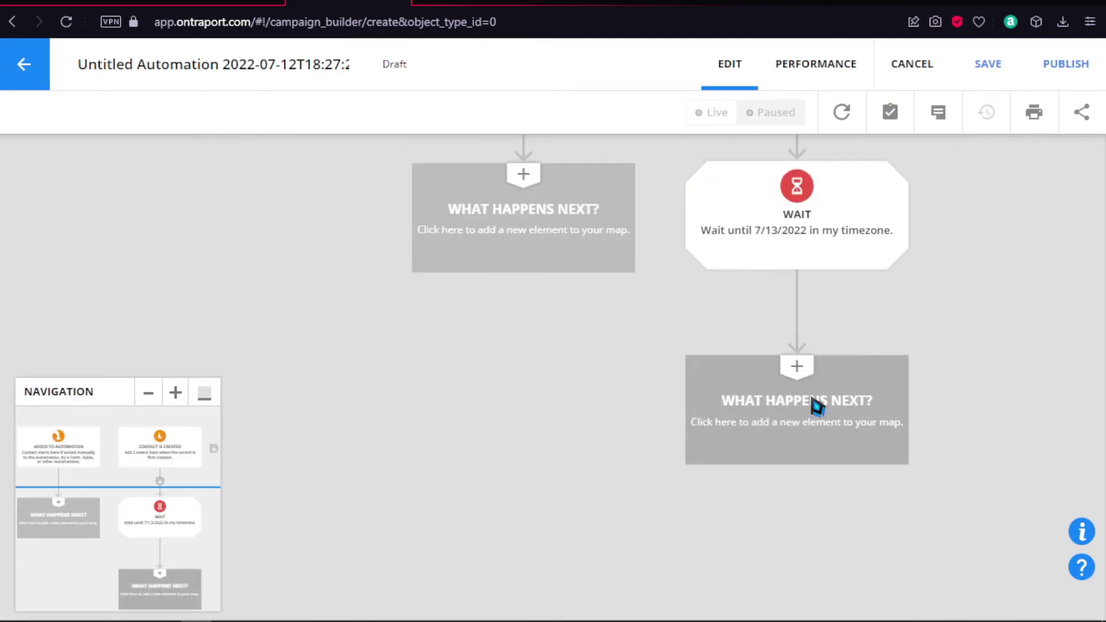
Step: Add a Send an Email step after the Wait step
left_click(817, 378)
scroll(633, 452, "down", 5)
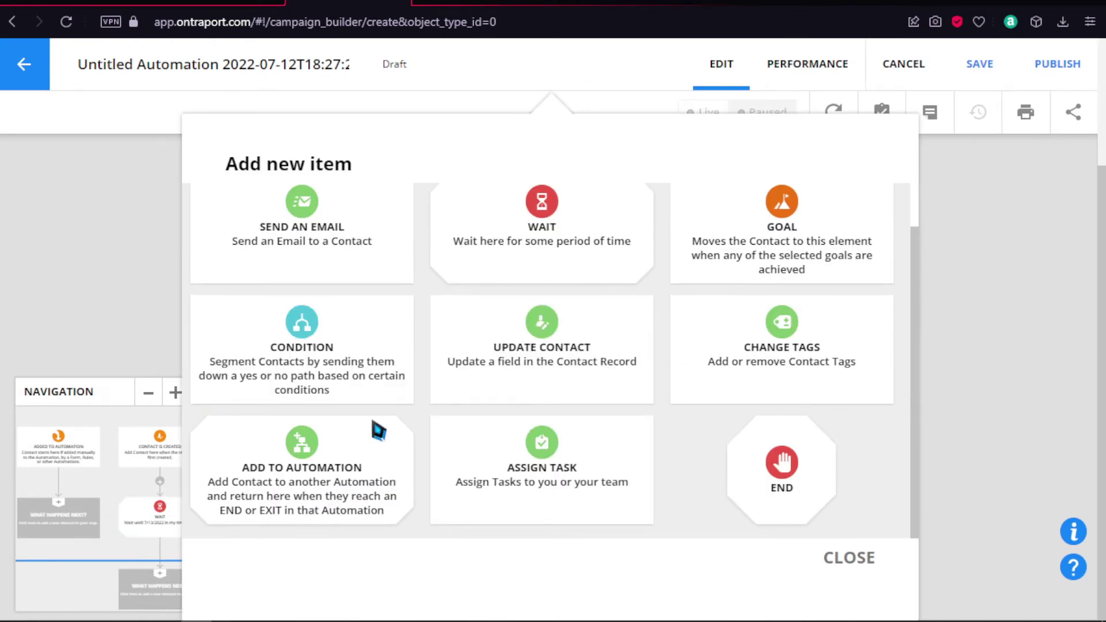
scroll(378, 436, "up", 2)
left_click(355, 276)
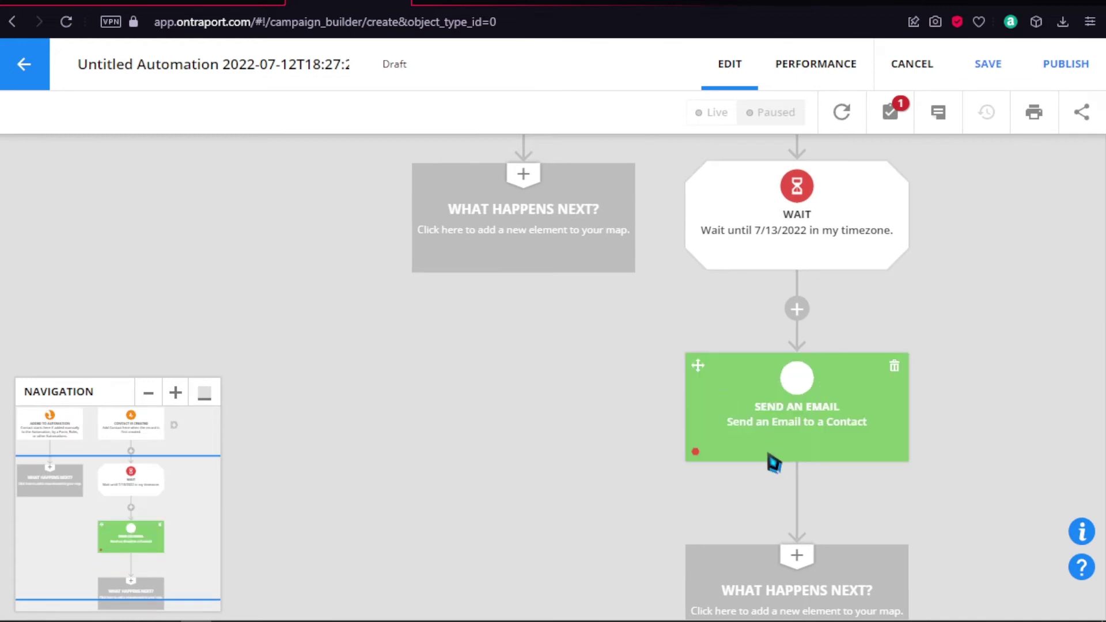
scroll(777, 458, "down", 1)
scroll(781, 455, "up", 2)
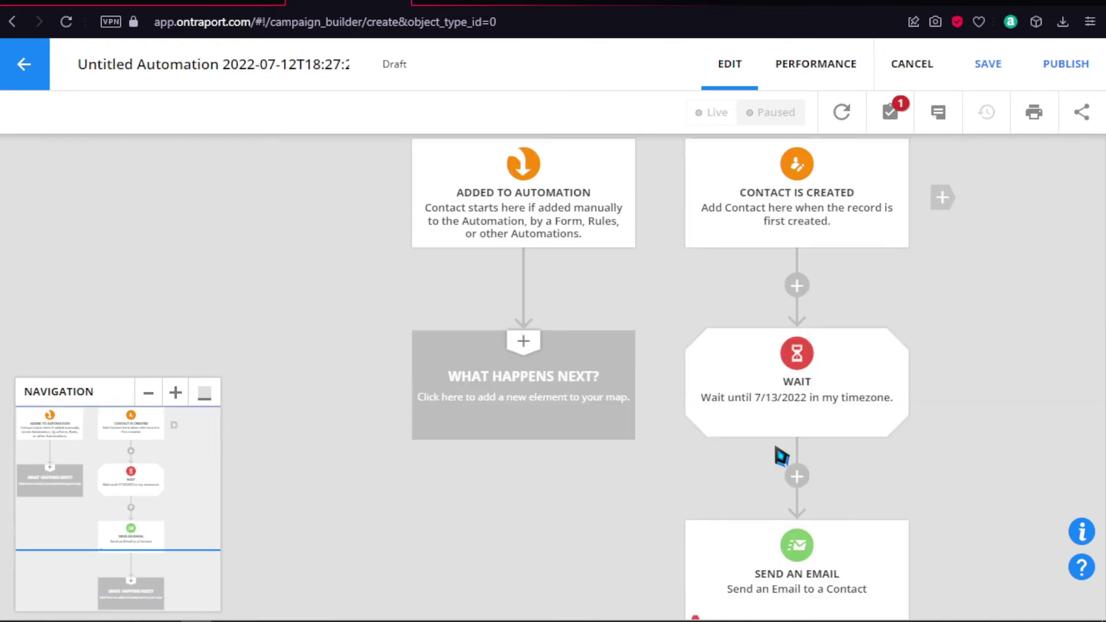
scroll(780, 455, "down", 2)
scroll(786, 449, "up", 3)
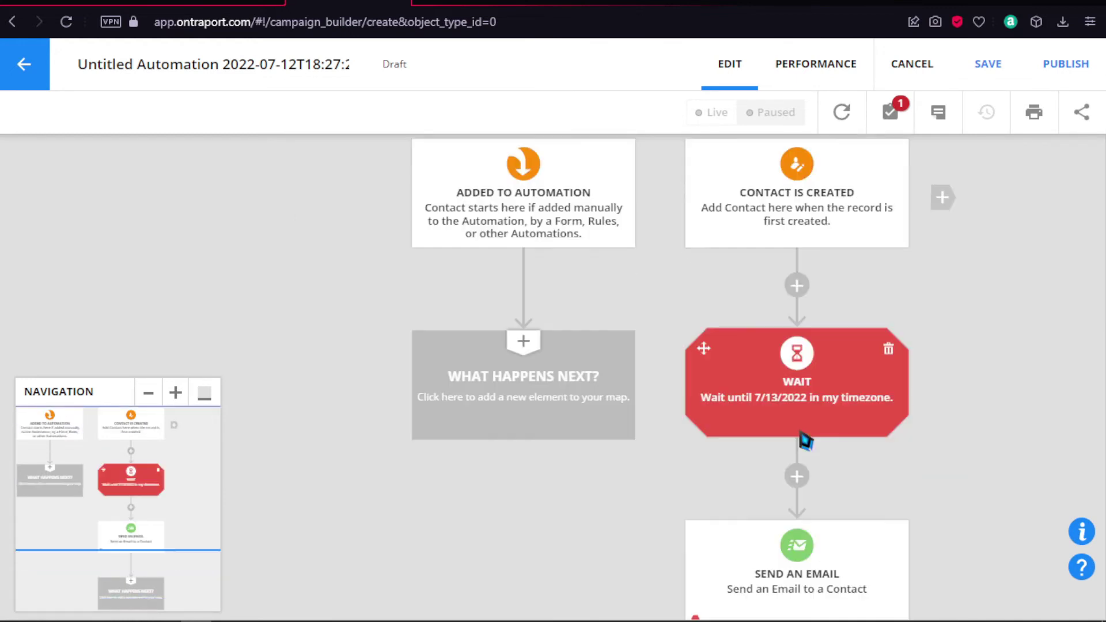
scroll(804, 441, "down", 3)
scroll(807, 440, "up", 2)
scroll(806, 440, "down", 3)
scroll(806, 440, "up", 3)
scroll(806, 440, "up", 1)
scroll(801, 449, "down", 2)
Step: Close off the email path with an End step from the Popular category
left_click(800, 585)
scroll(556, 435, "down", 1)
scroll(756, 427, "down", 3)
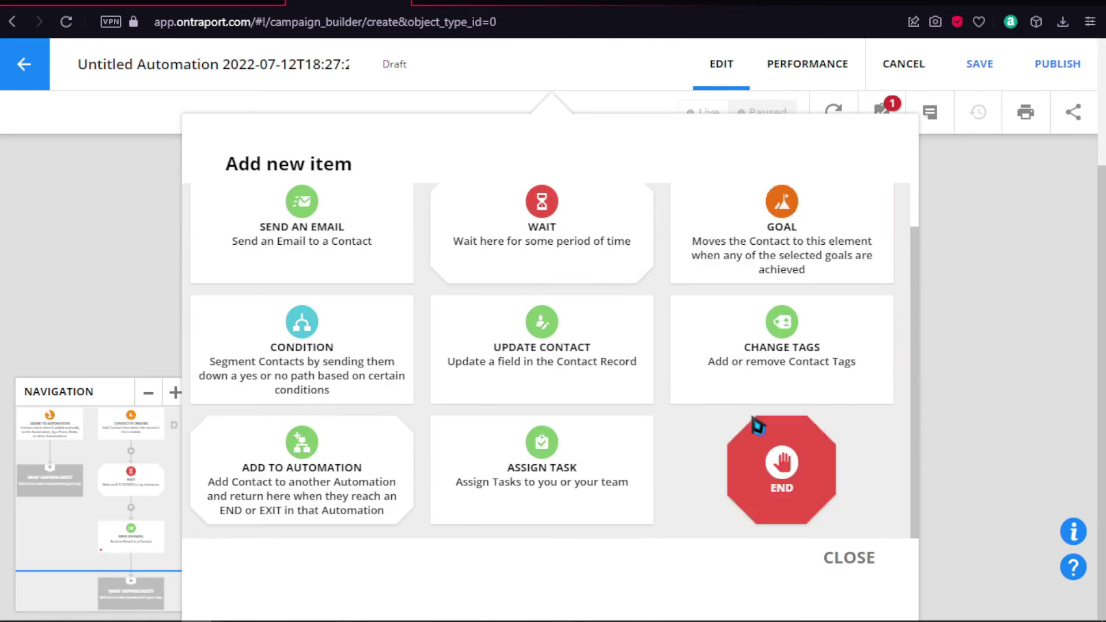
scroll(604, 380, "up", 1)
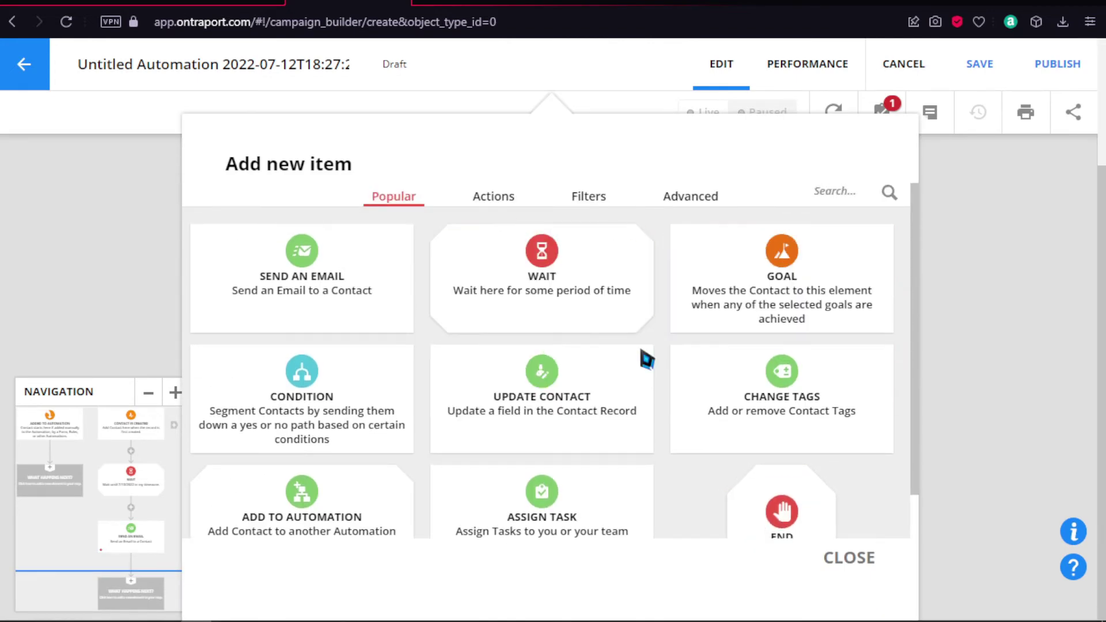
scroll(489, 408, "down", 1)
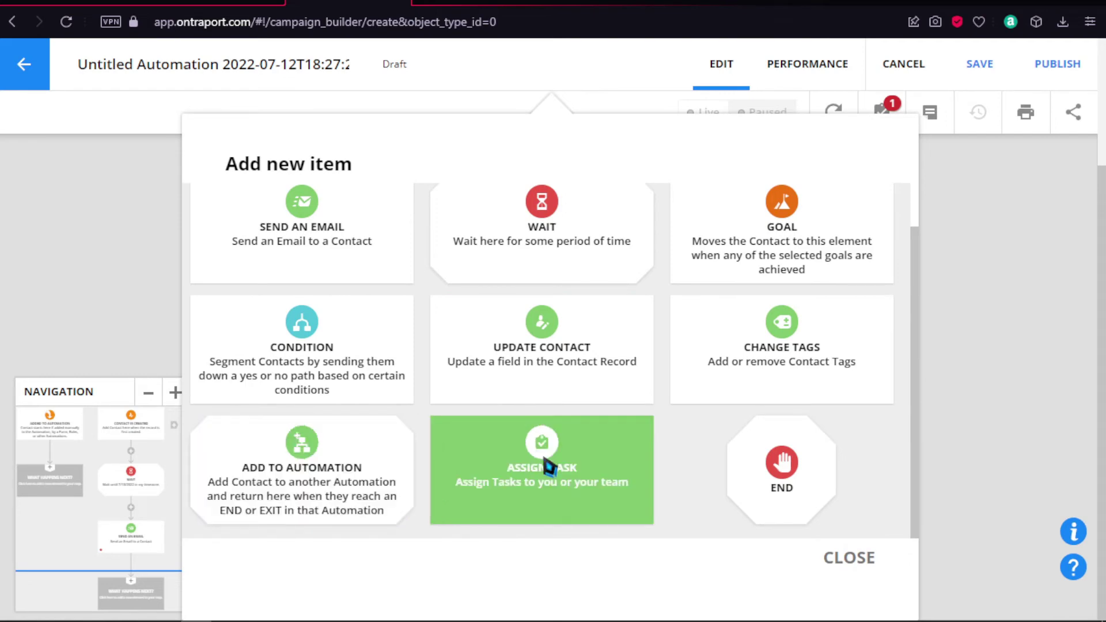
scroll(403, 452, "up", 1)
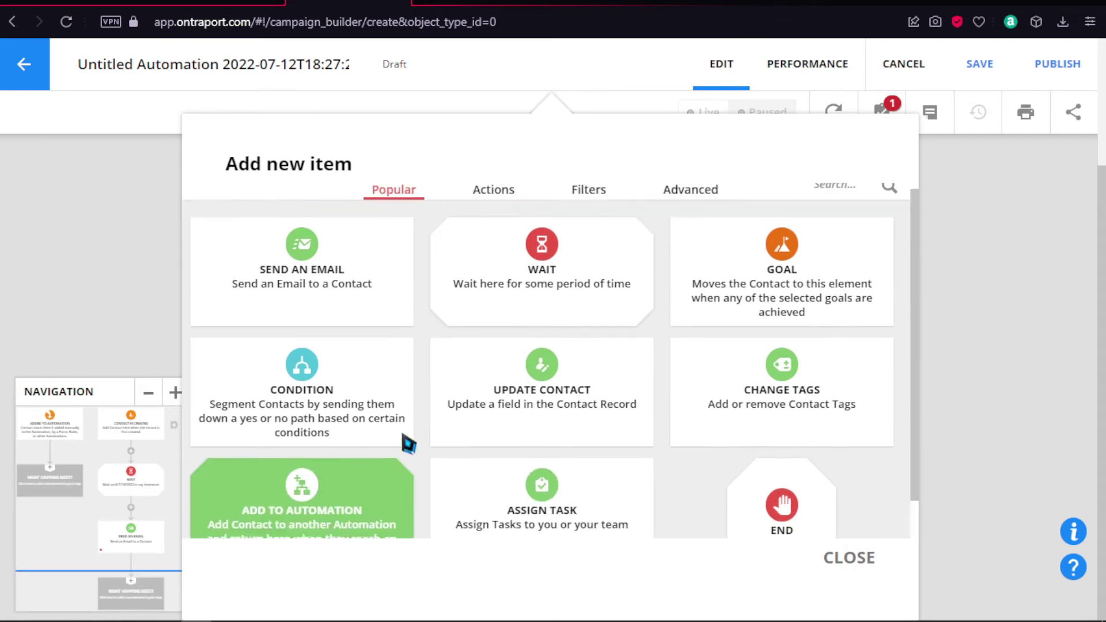
scroll(679, 437, "down", 1)
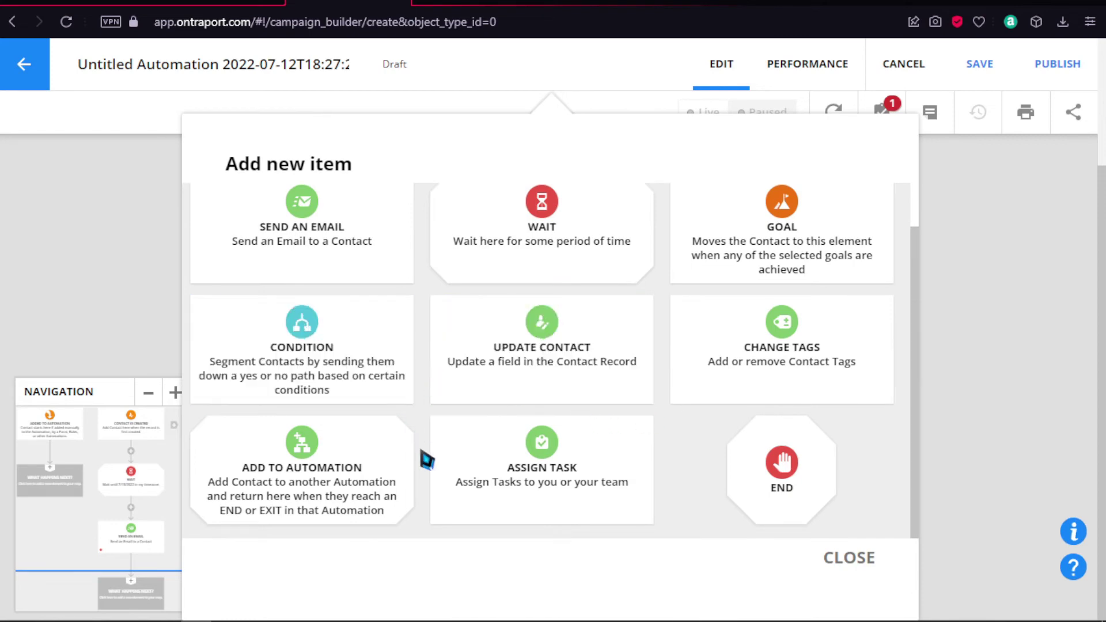
scroll(383, 217, "up", 1)
scroll(383, 217, "up", 1)
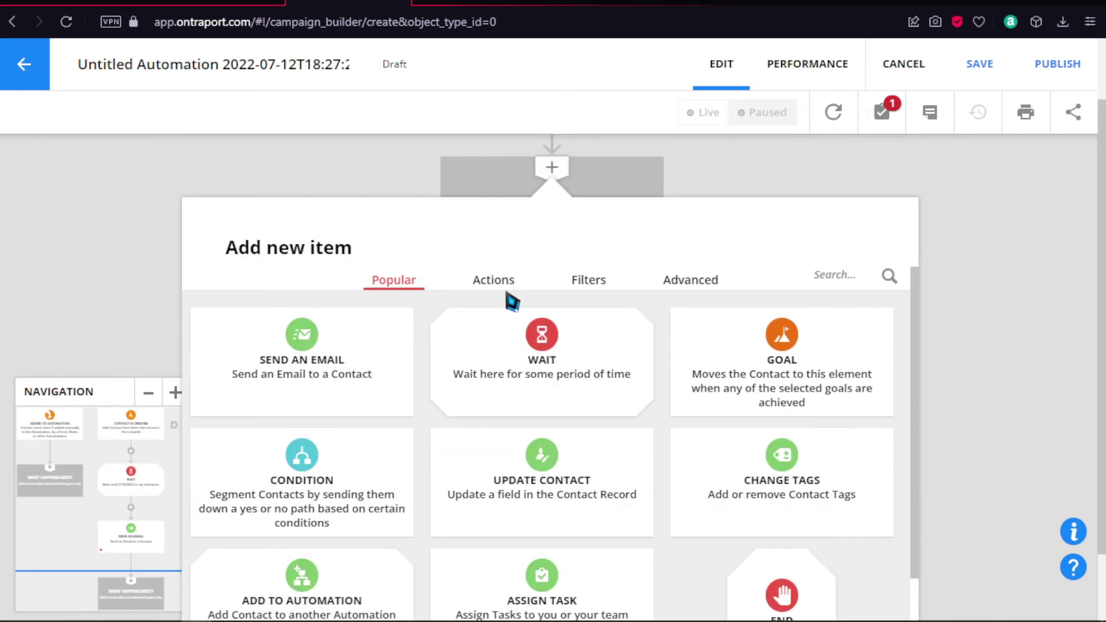
left_click(512, 289)
scroll(637, 328, "down", 2)
scroll(641, 331, "down", 2)
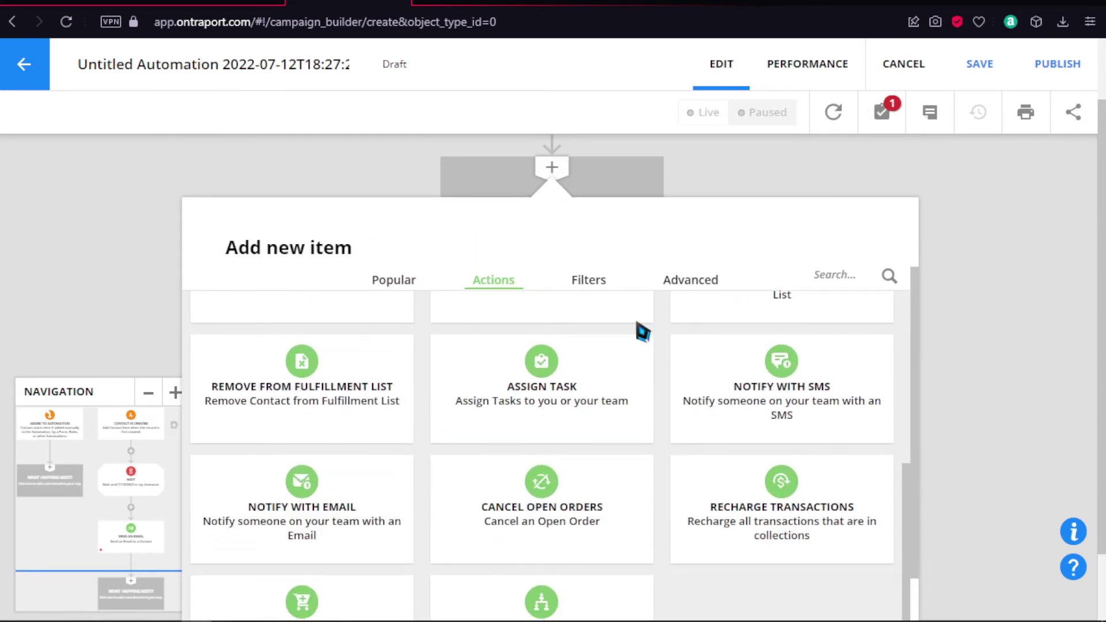
scroll(636, 328, "down", 1)
scroll(526, 345, "up", 3)
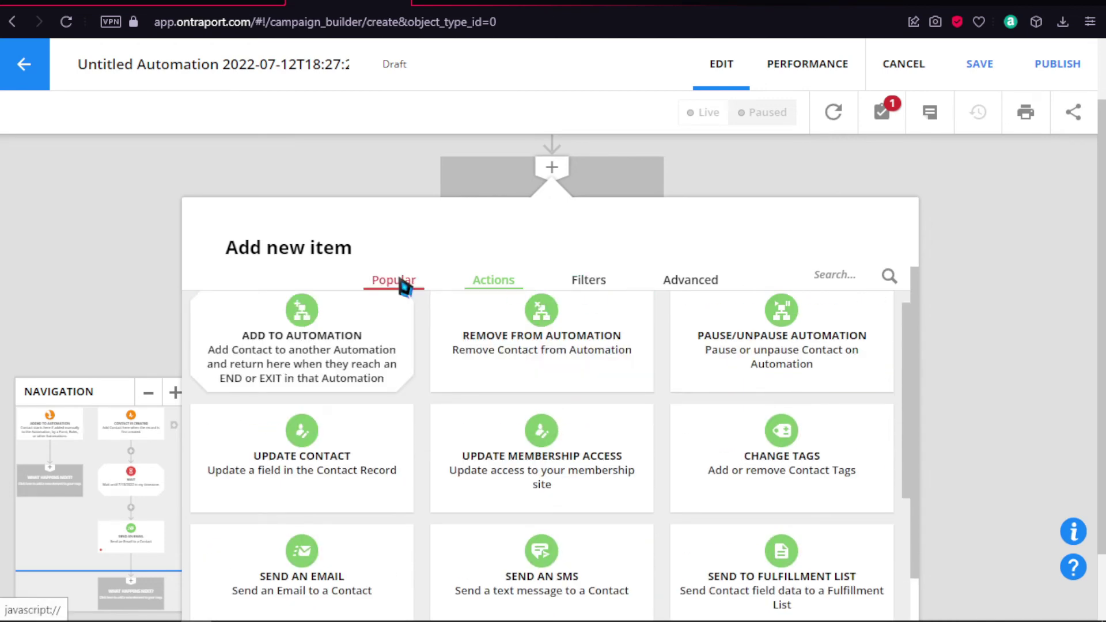
left_click(405, 286)
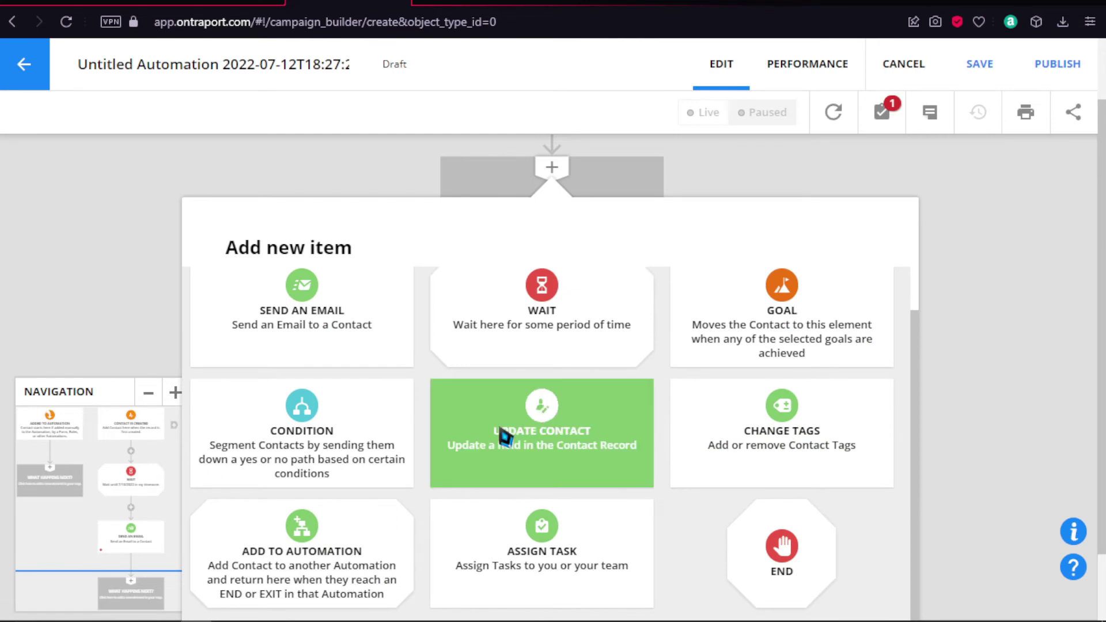
scroll(506, 437, "down", 1)
scroll(507, 391, "up", 1)
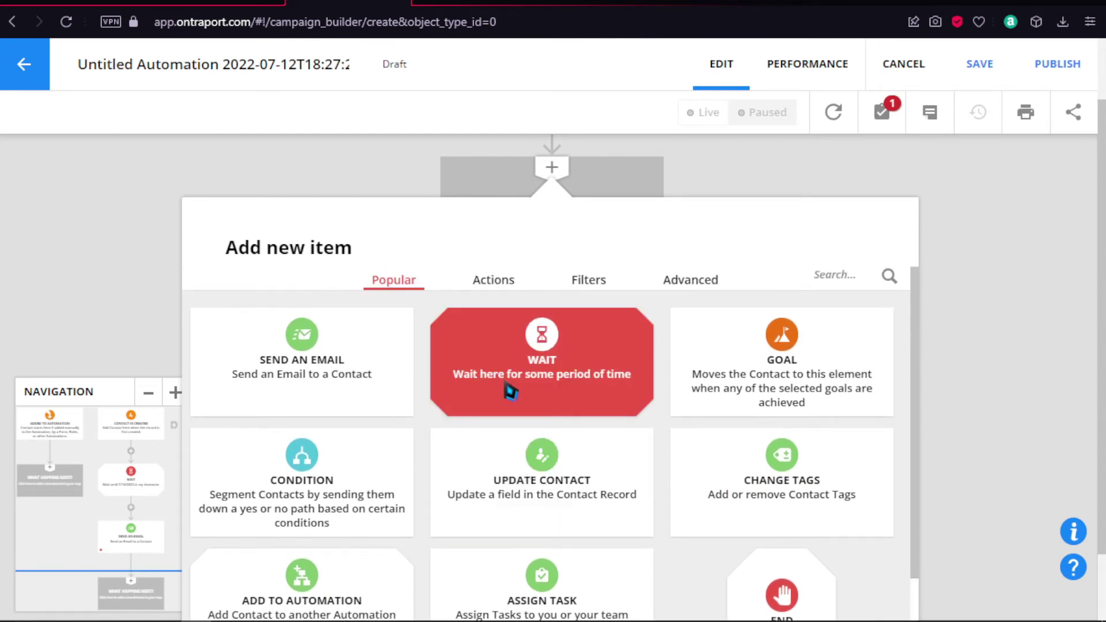
scroll(507, 391, "down", 1)
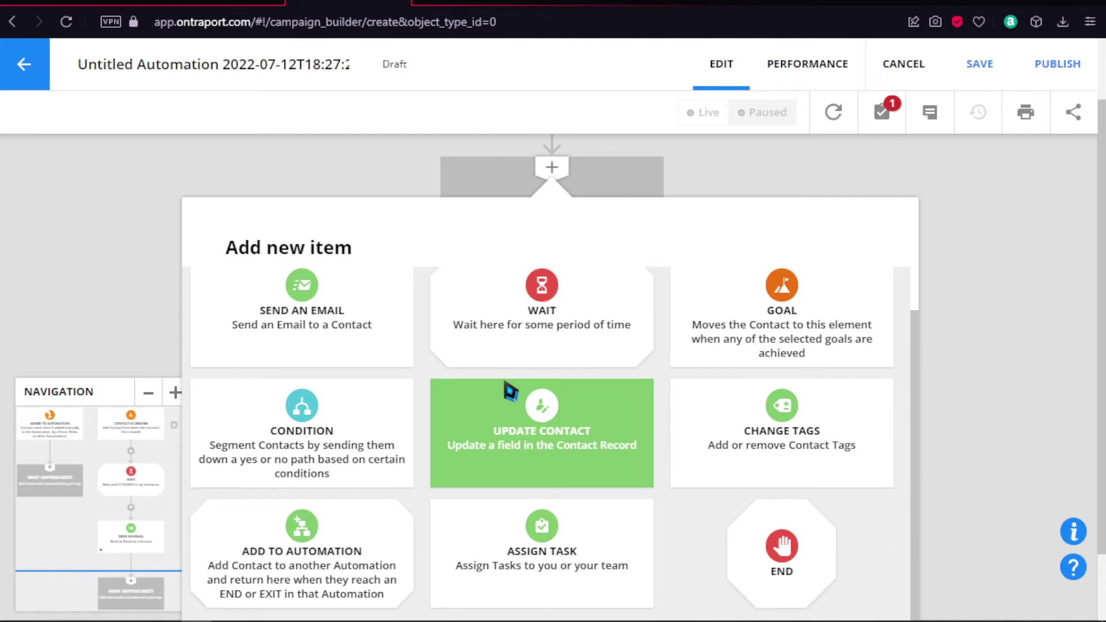
scroll(510, 391, "up", 1)
scroll(576, 426, "down", 1)
left_click(736, 536)
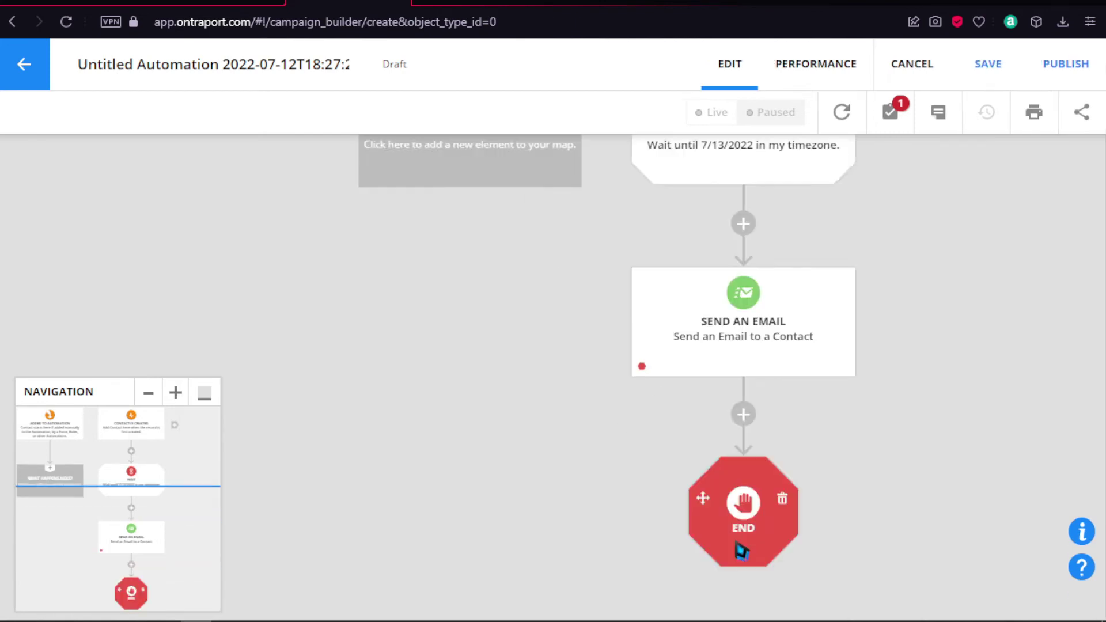
scroll(662, 429, "up", 3)
scroll(654, 410, "down", 5)
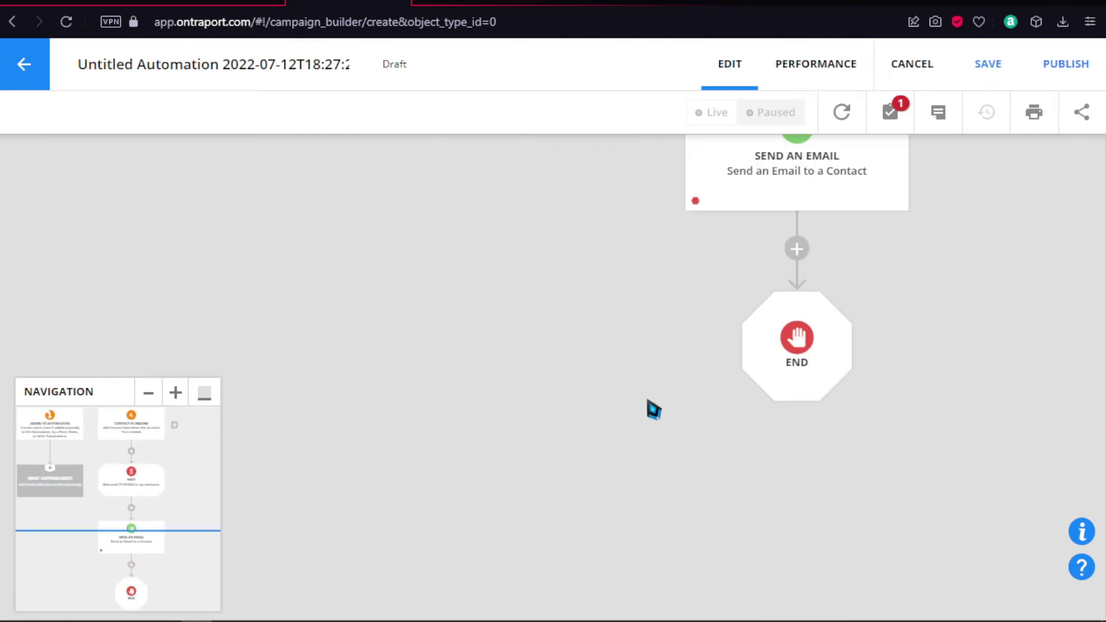
scroll(654, 410, "up", 4)
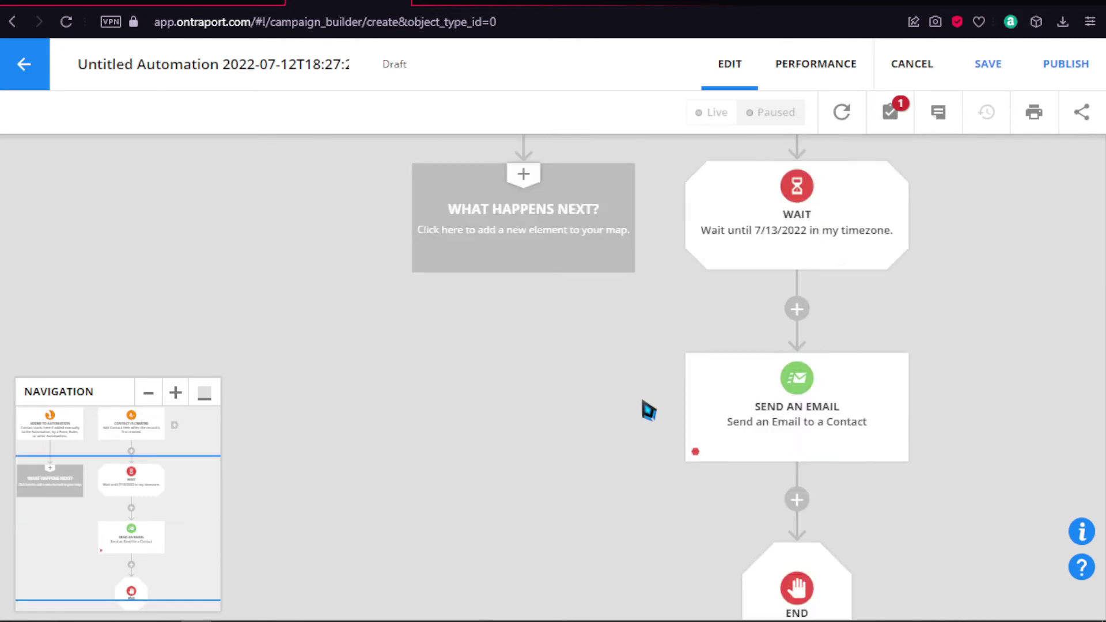
scroll(648, 410, "up", 4)
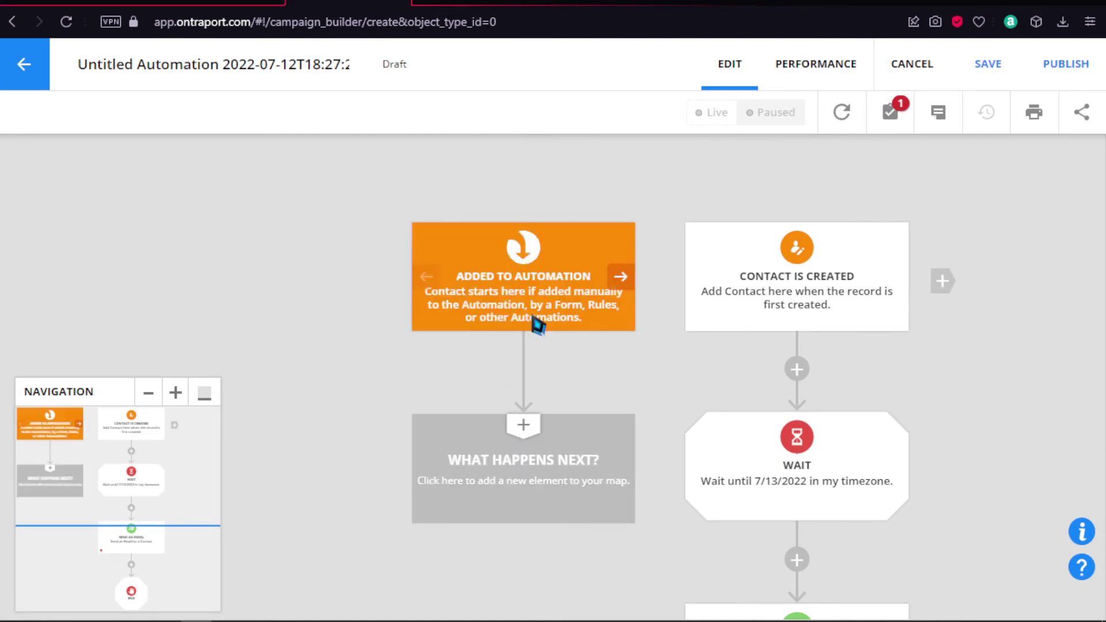
scroll(539, 408, "up", 1)
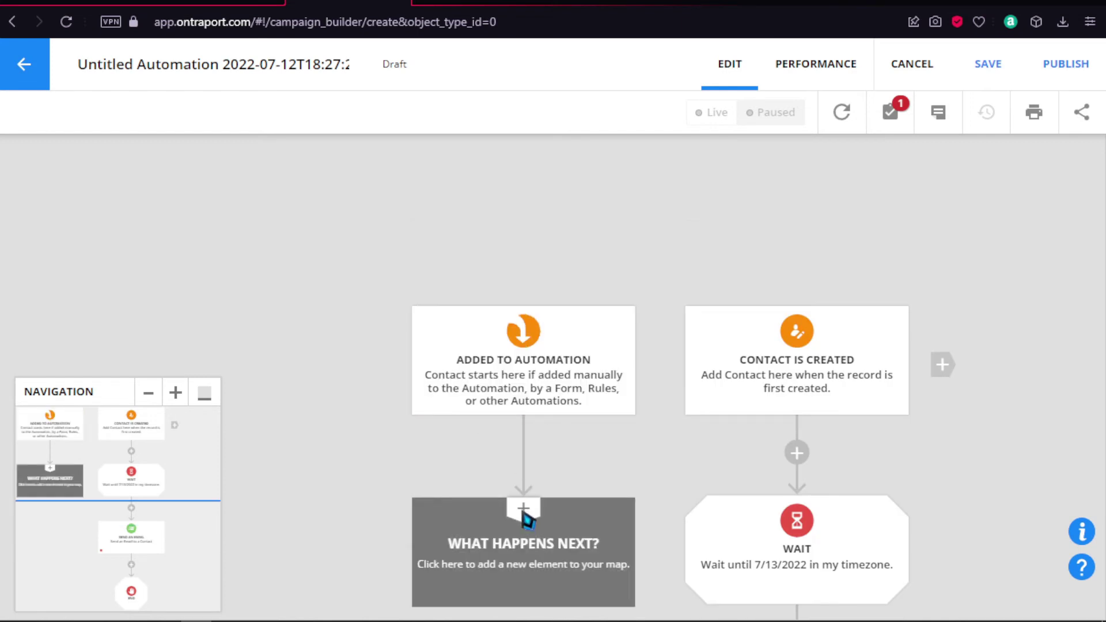
scroll(570, 334, "down", 1)
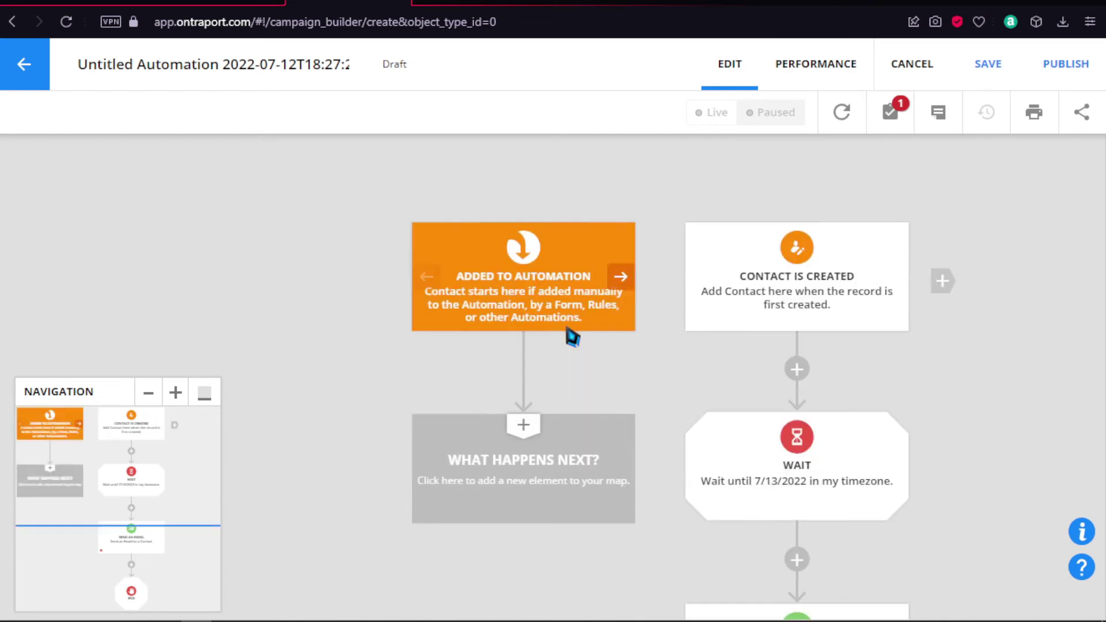
scroll(539, 426, "down", 2)
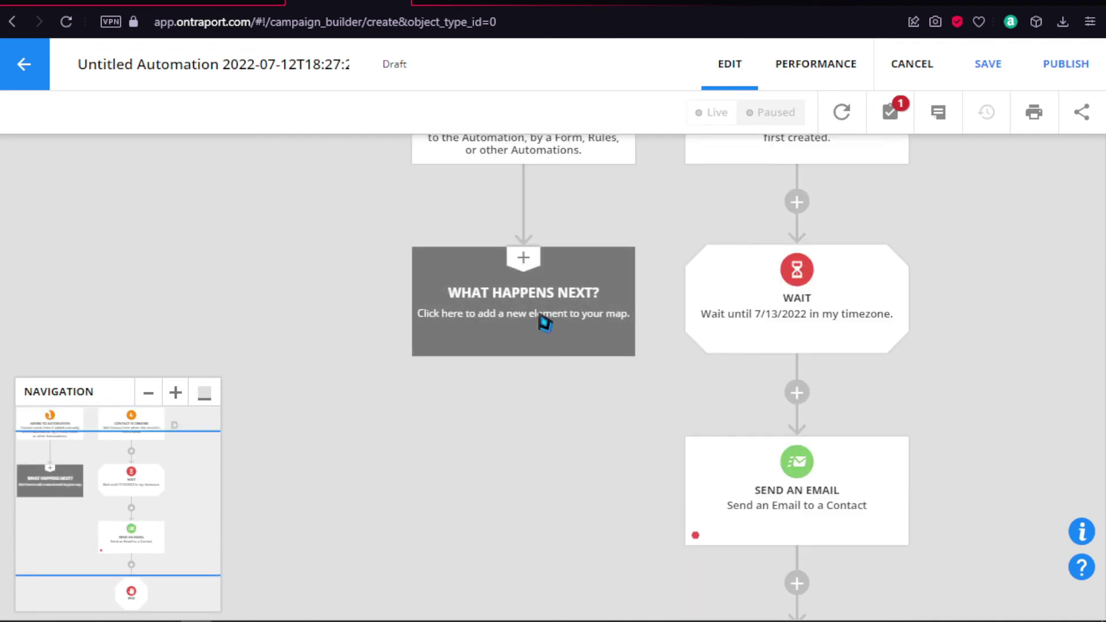
Step: Open the step list under Added to Automation and show flow elements like Wait and Go To
left_click(548, 277)
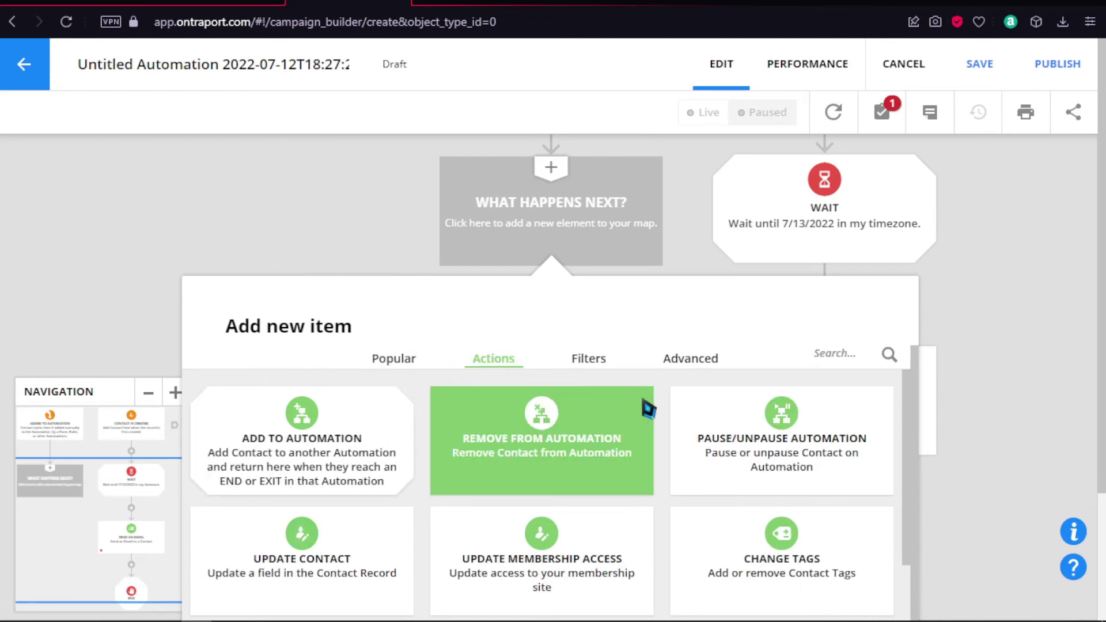
scroll(647, 409, "down", 6)
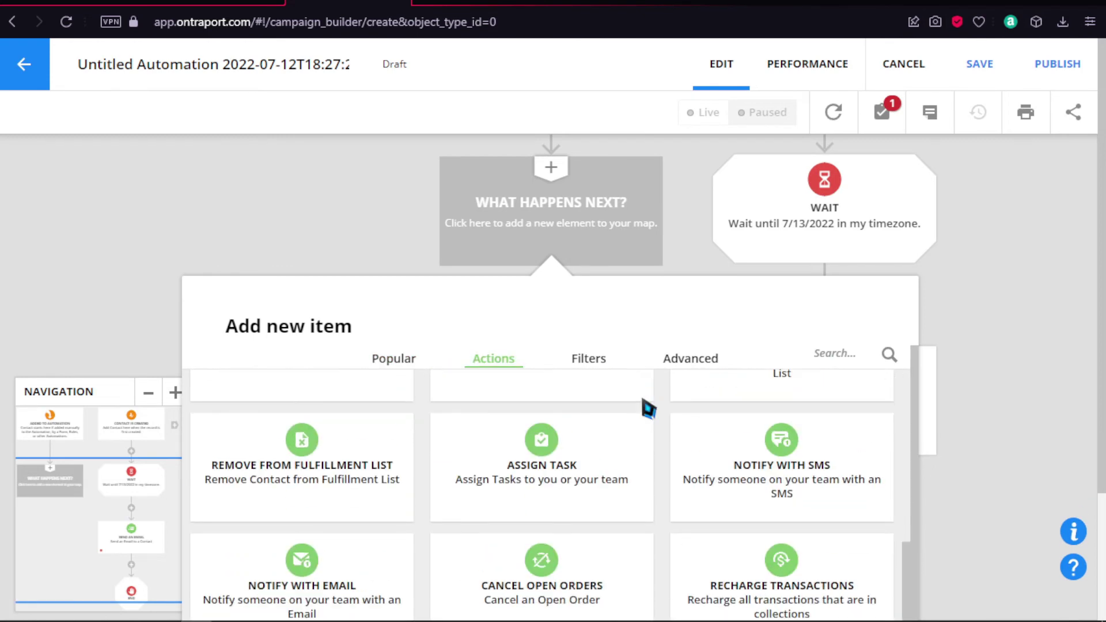
scroll(648, 409, "down", 1)
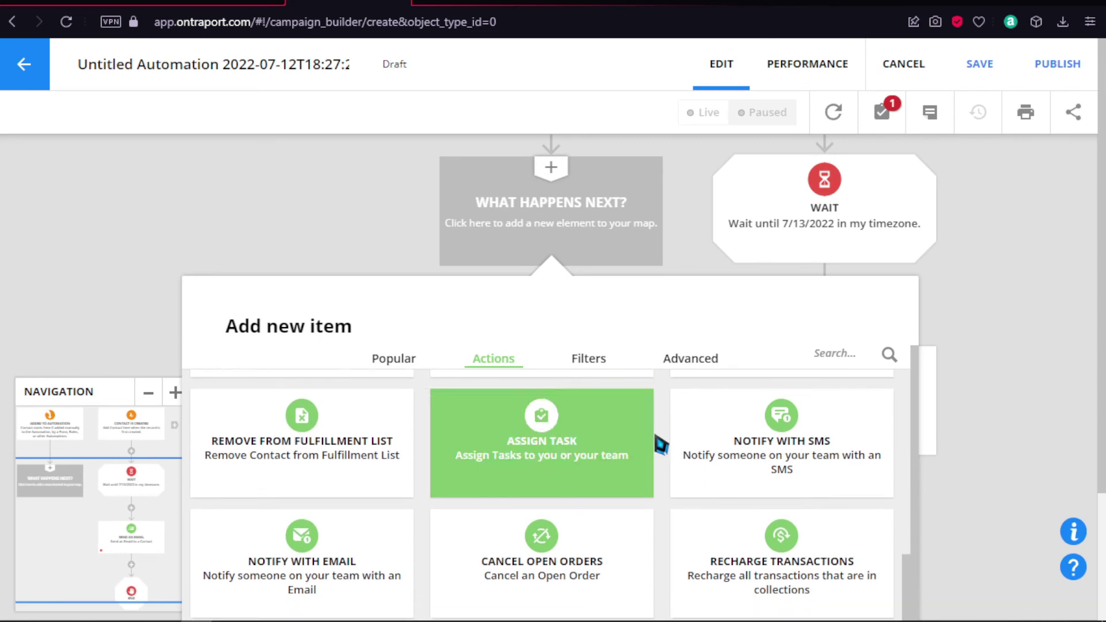
scroll(595, 447, "up", 3)
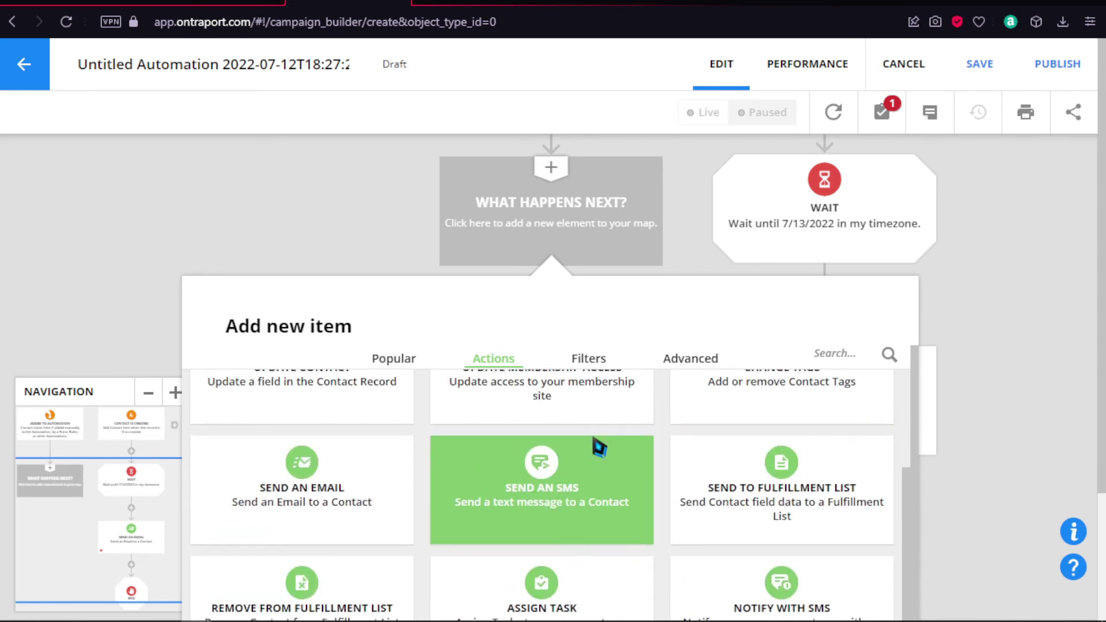
scroll(601, 444, "up", 3)
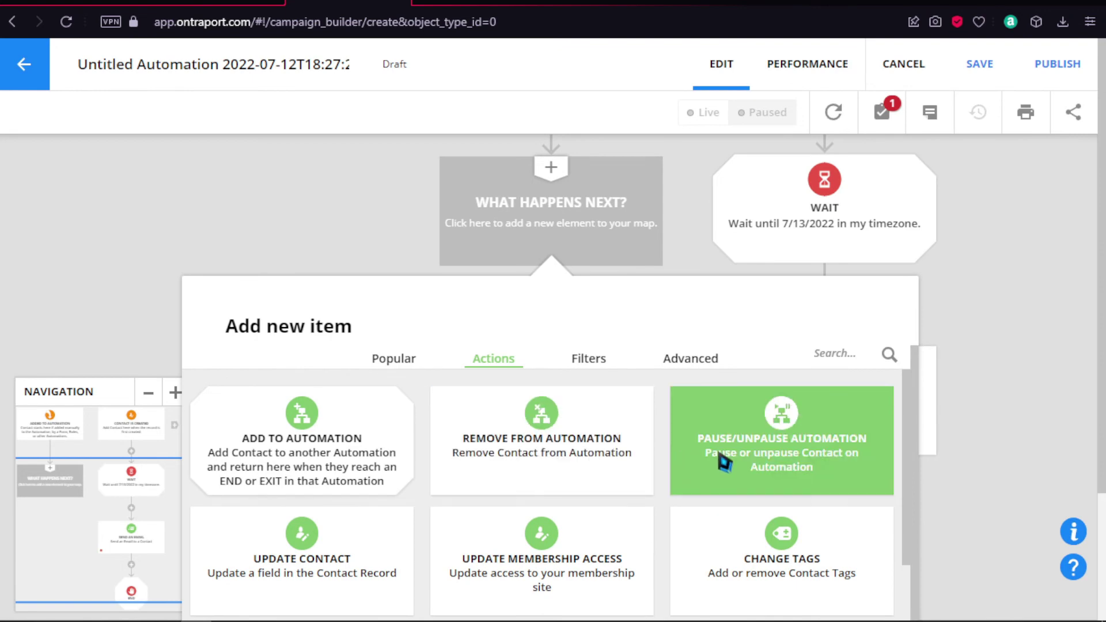
scroll(723, 457, "down", 1)
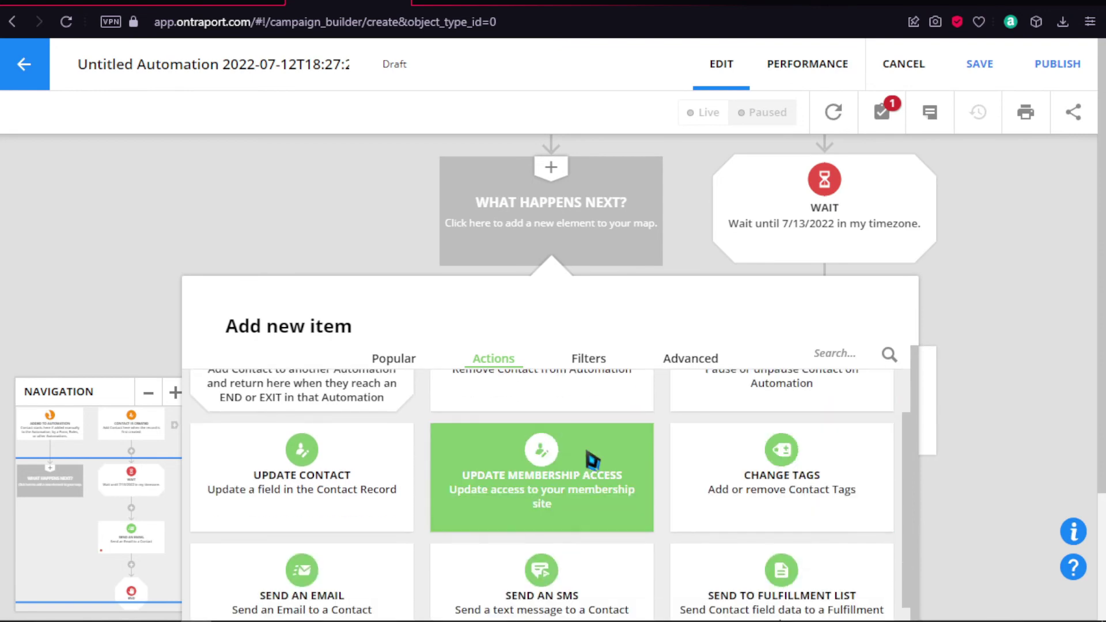
scroll(556, 459, "down", 3)
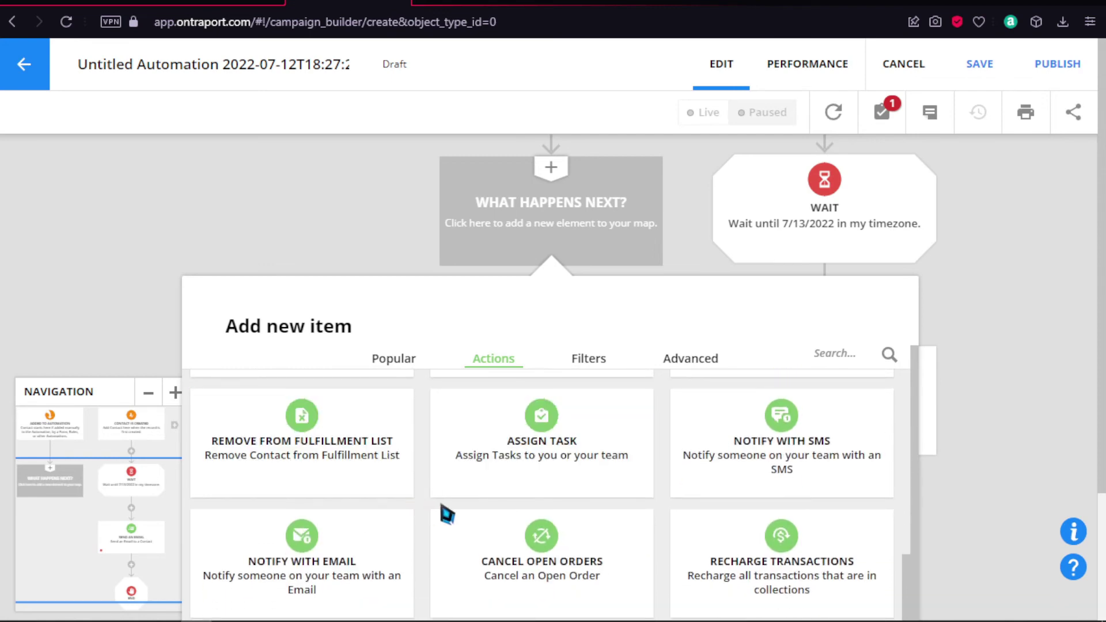
scroll(545, 464, "up", 4)
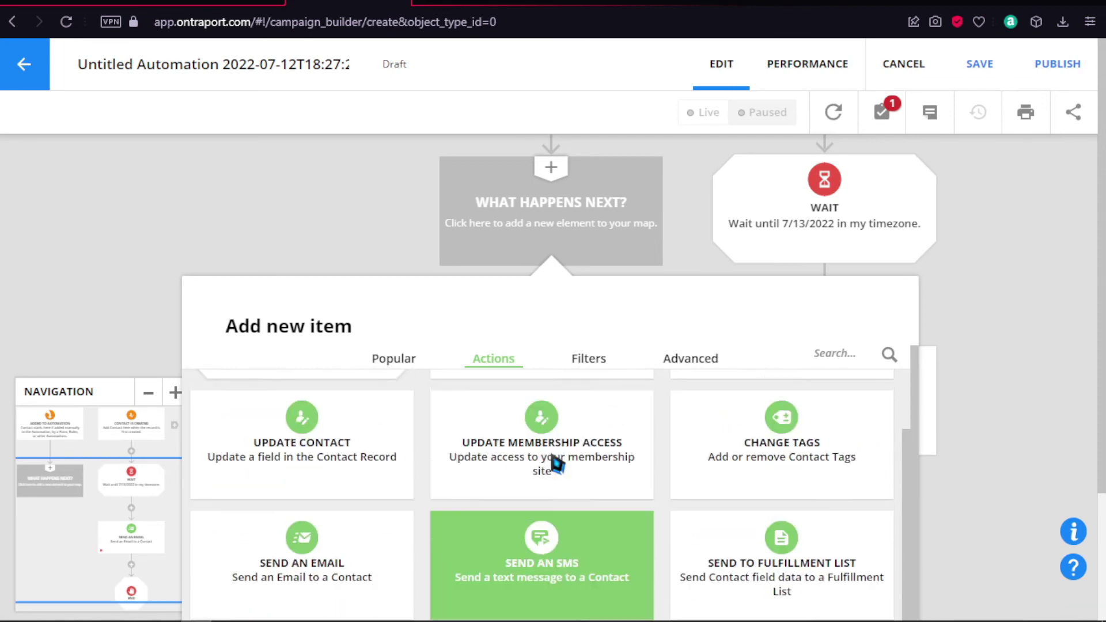
scroll(570, 410, "up", 2)
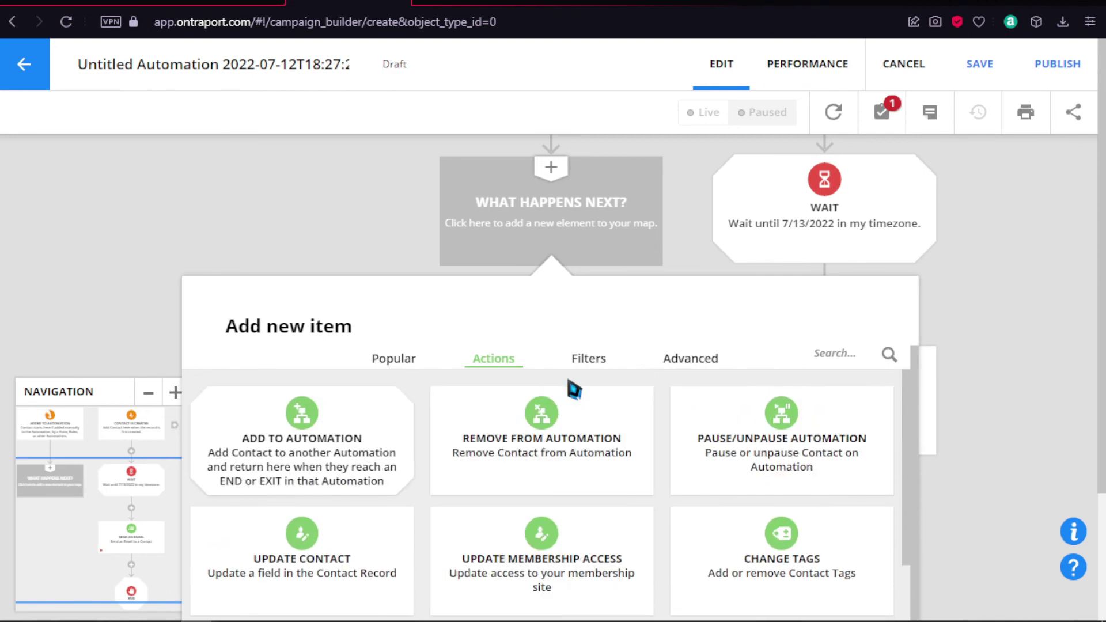
scroll(574, 389, "down", 2)
left_click(584, 361)
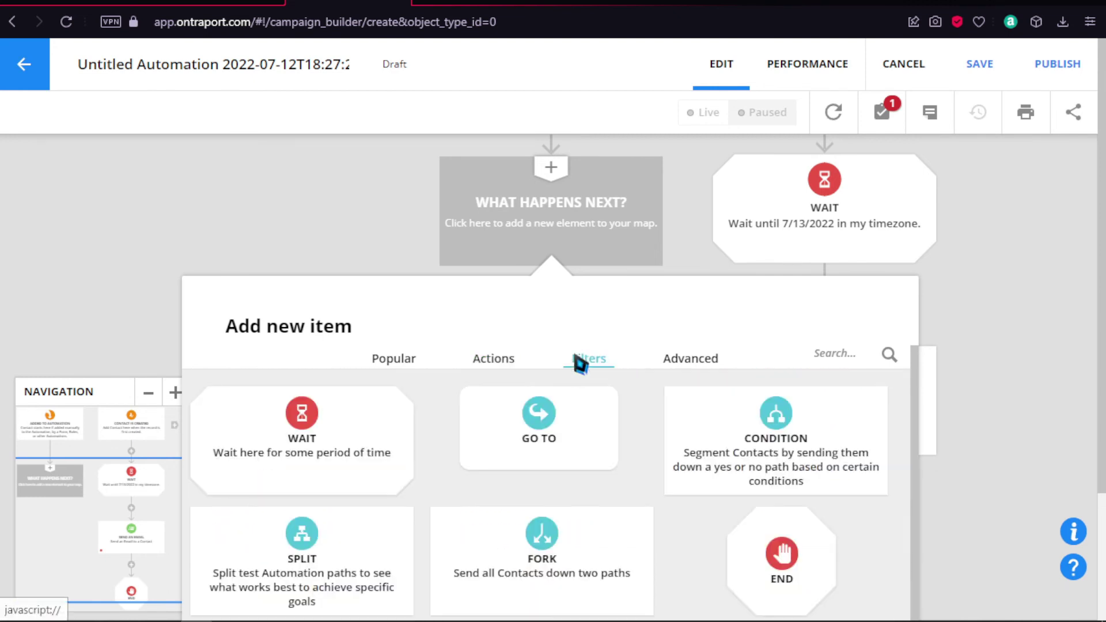
Step: Add a Go To step on the left branch and link it to Send an Email
left_click(558, 448)
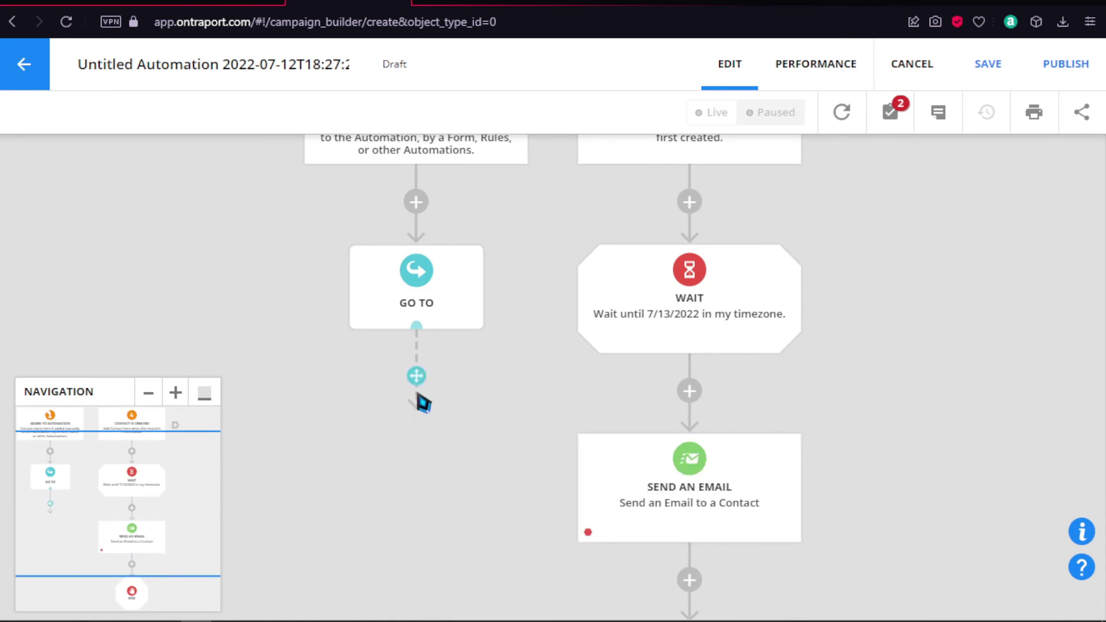
left_click(628, 505)
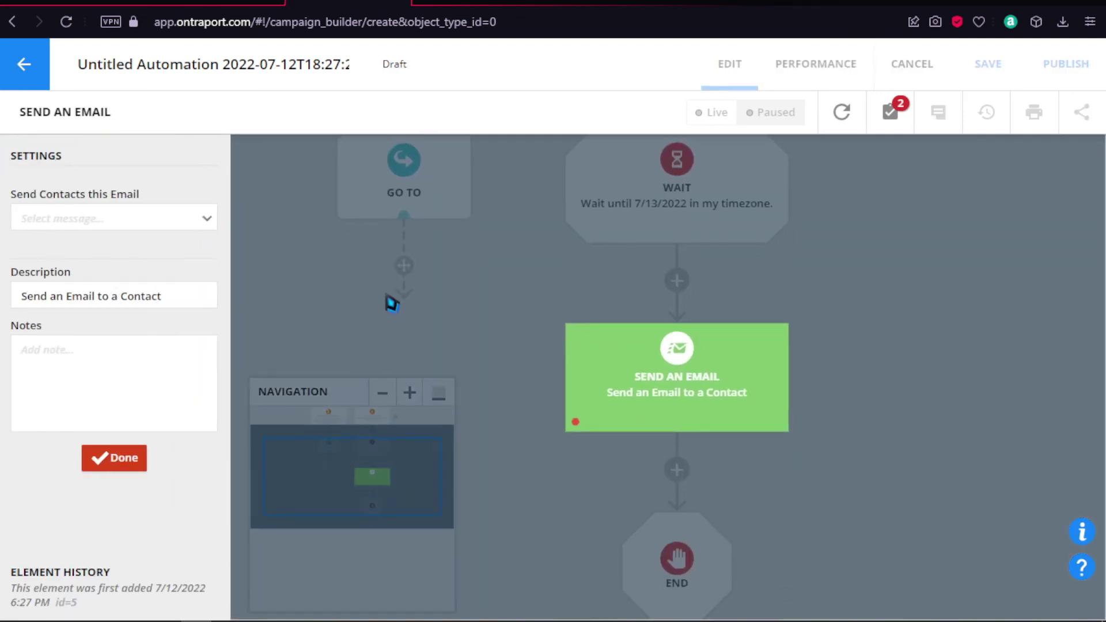
left_click(389, 300)
left_click_drag(423, 376, 587, 430)
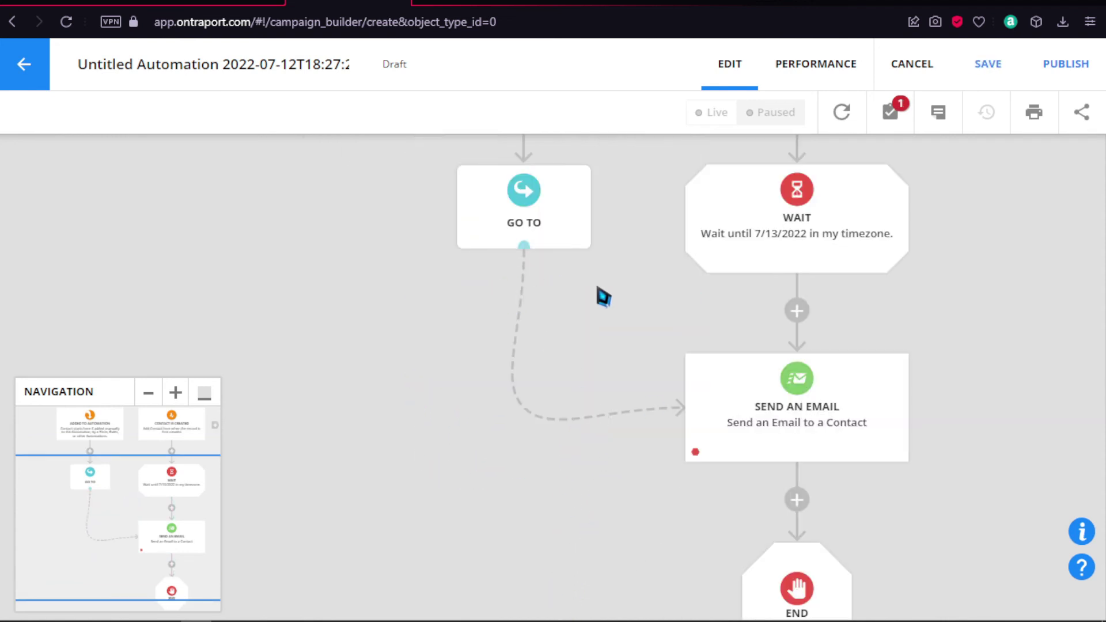
scroll(617, 400, "up", 3)
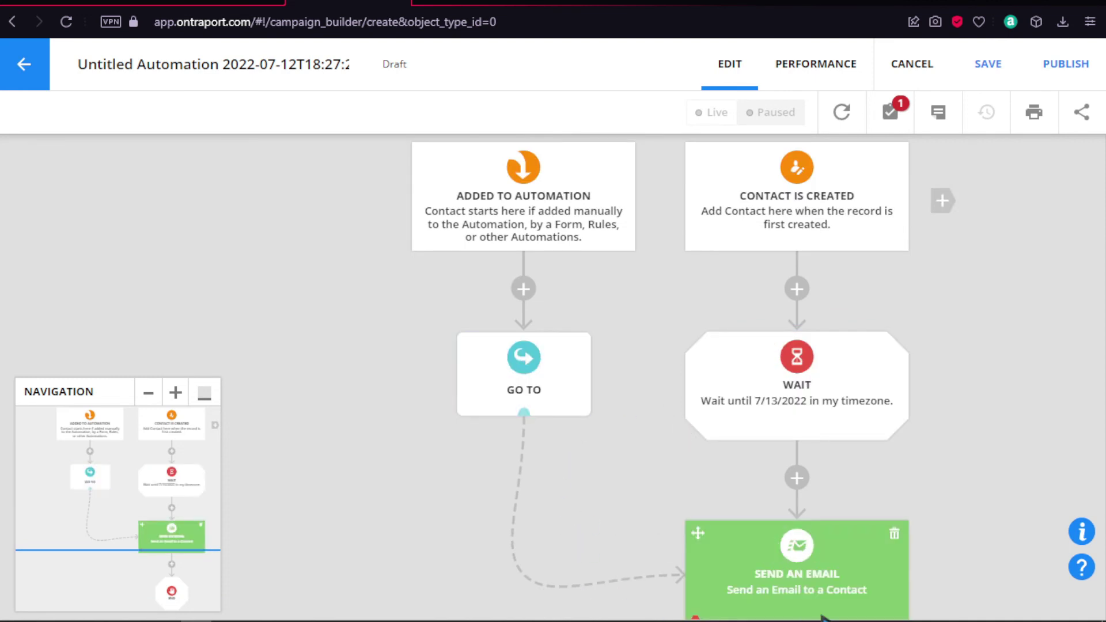
scroll(737, 486, "down", 3)
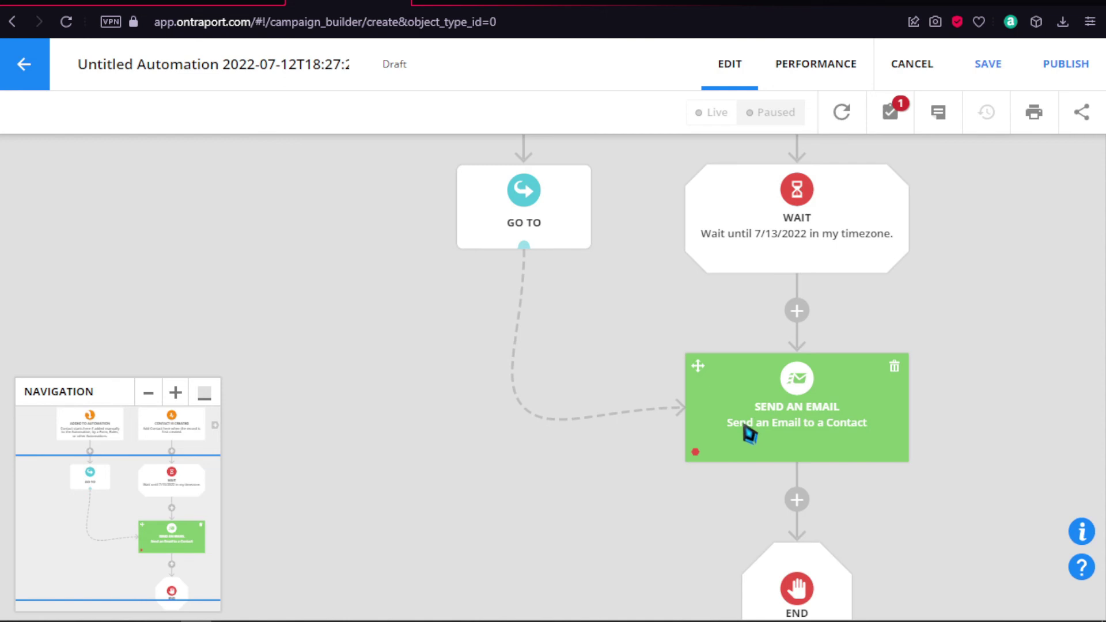
scroll(746, 435, "down", 3)
scroll(747, 435, "up", 3)
scroll(747, 434, "up", 2)
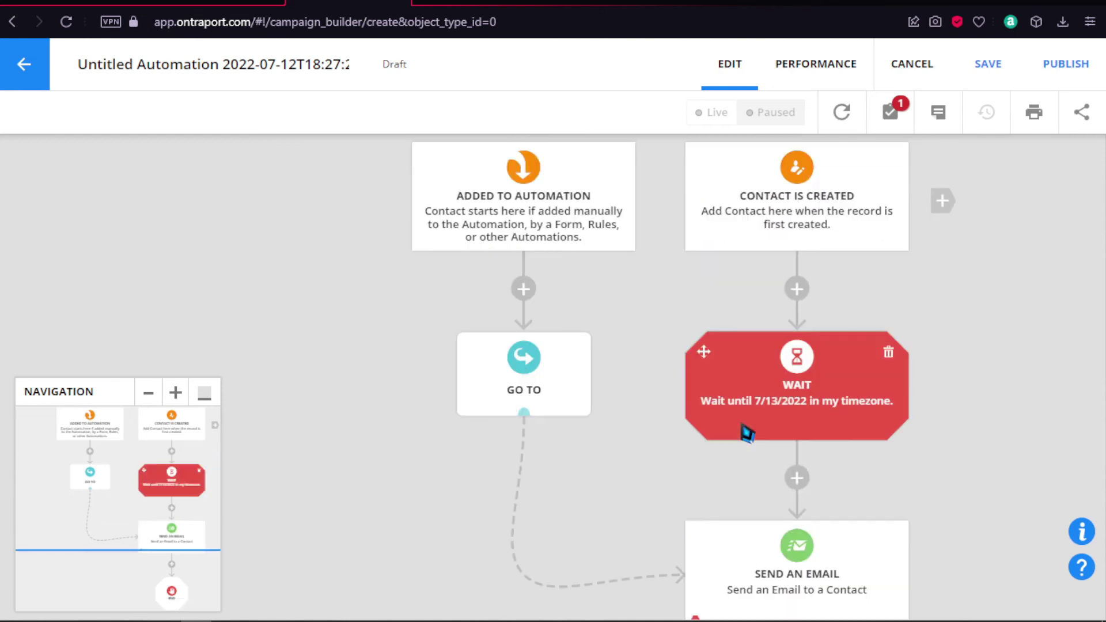
scroll(747, 433, "down", 1)
scroll(747, 433, "down", 2)
scroll(744, 432, "up", 5)
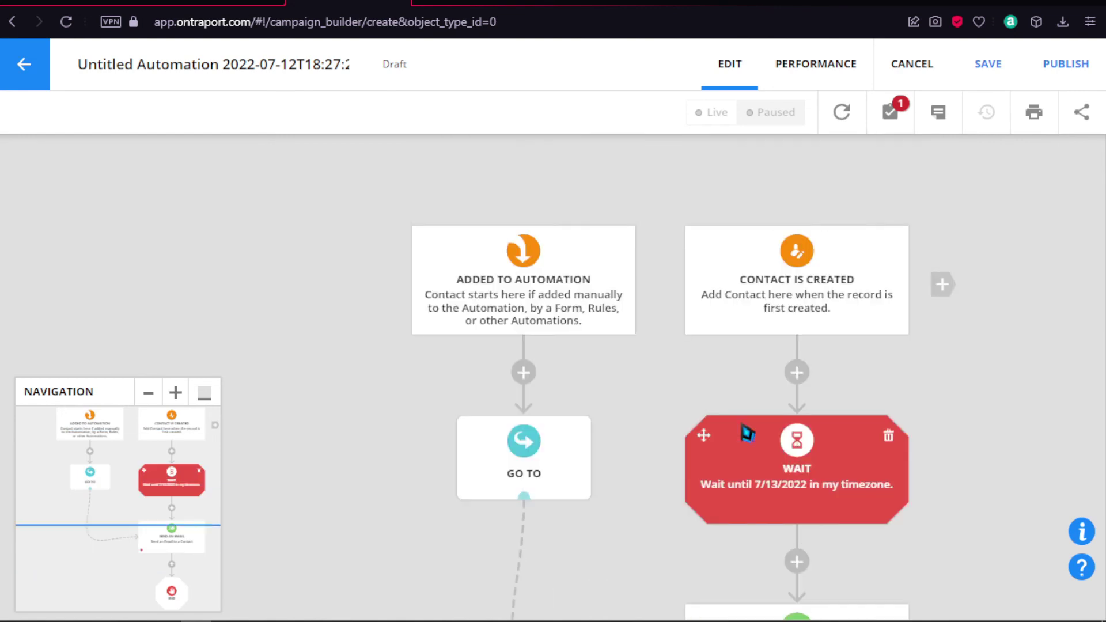
scroll(742, 432, "down", 1)
scroll(565, 420, "down", 1)
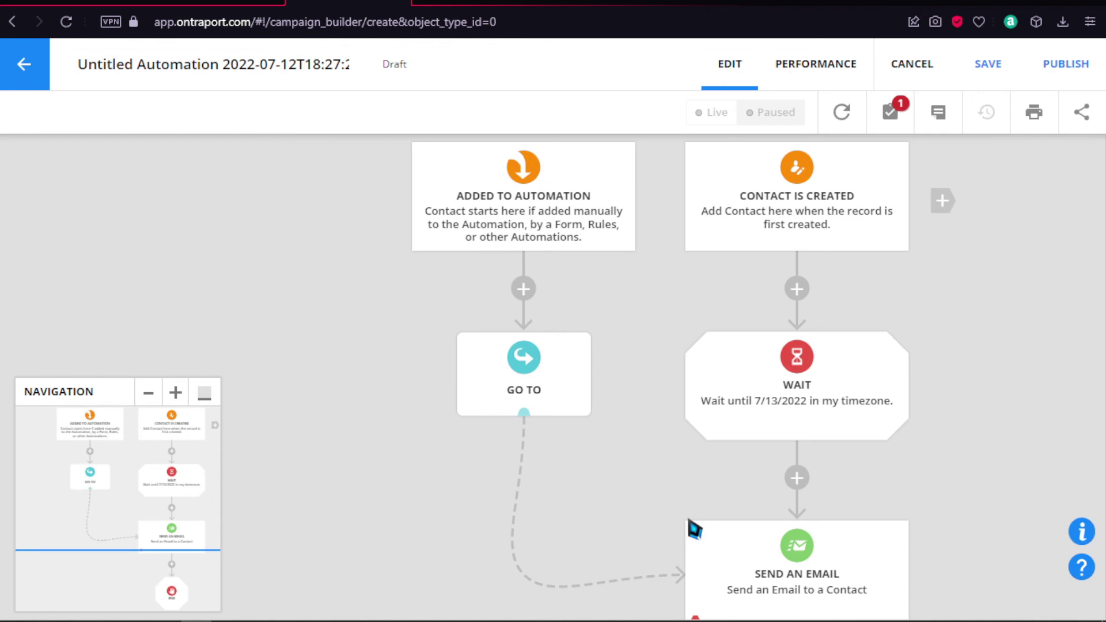
scroll(694, 529, "down", 1)
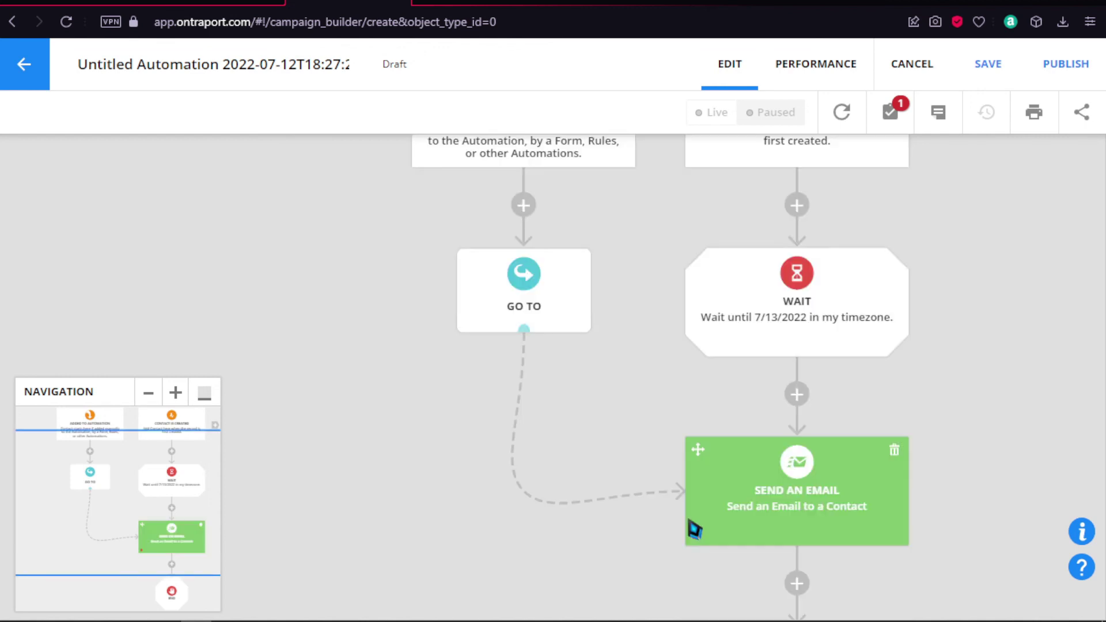
scroll(694, 529, "down", 4)
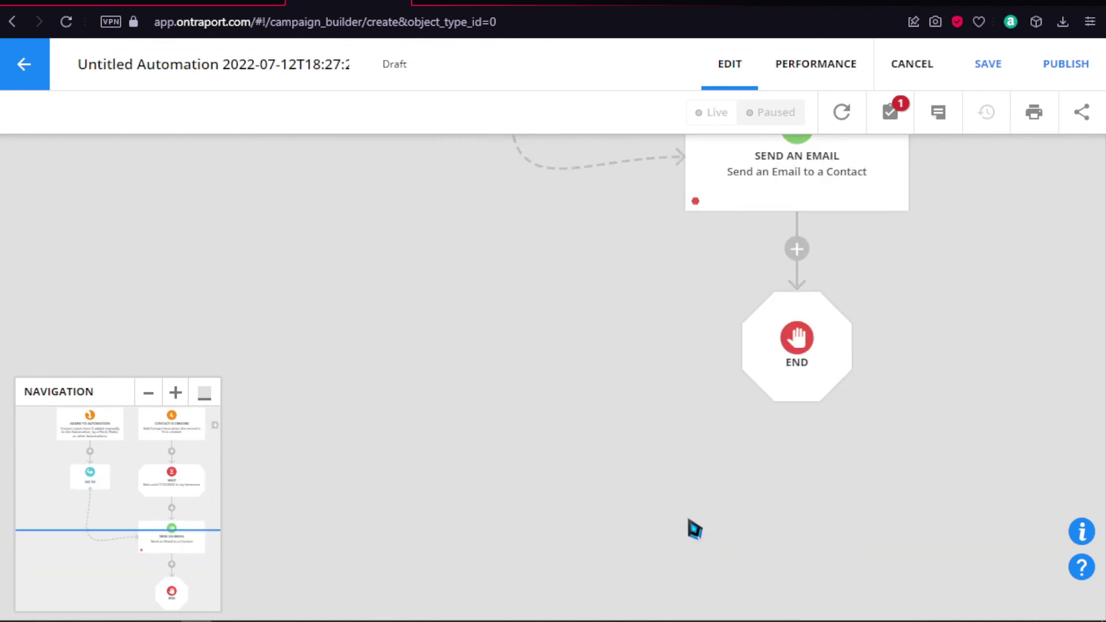
scroll(694, 529, "up", 5)
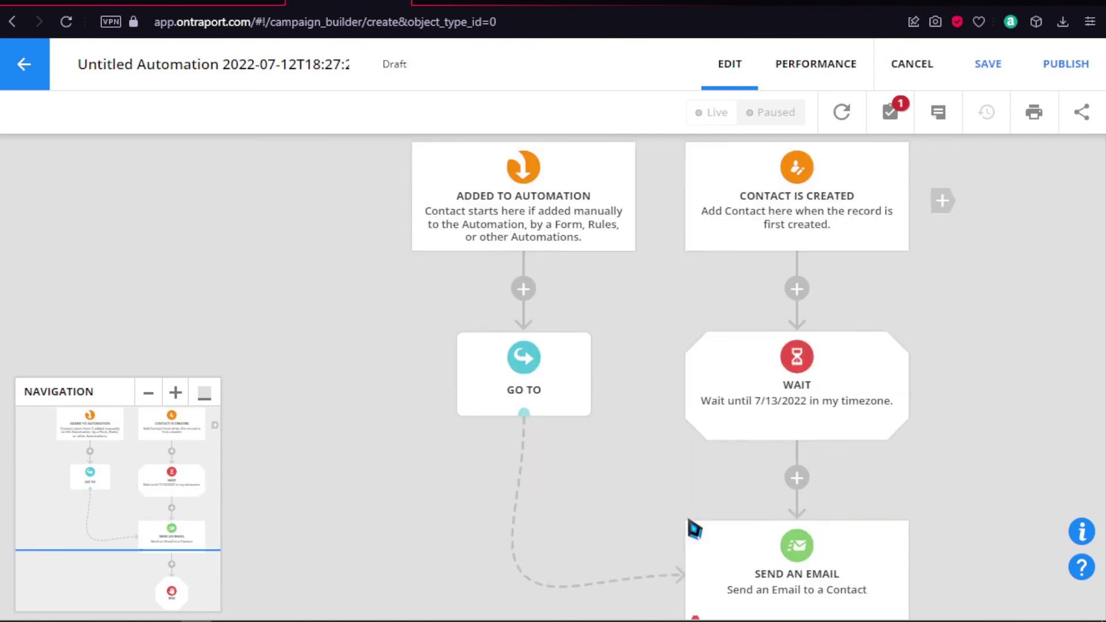
scroll(802, 328, "down", 4)
scroll(918, 178, "up", 6)
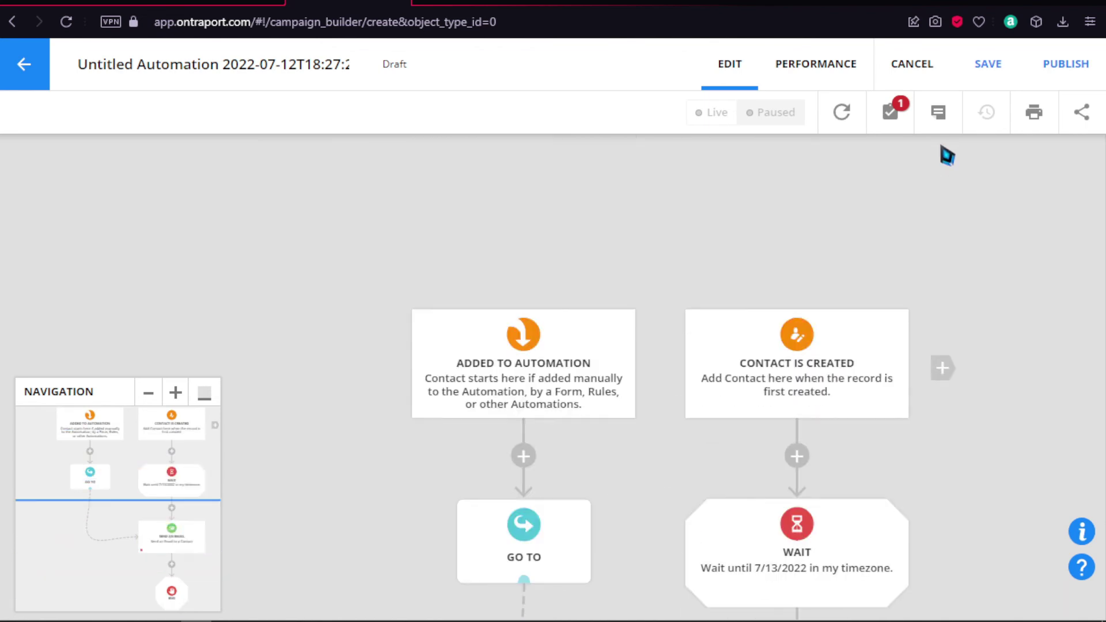
scroll(947, 155, "down", 3)
scroll(945, 152, "down", 2)
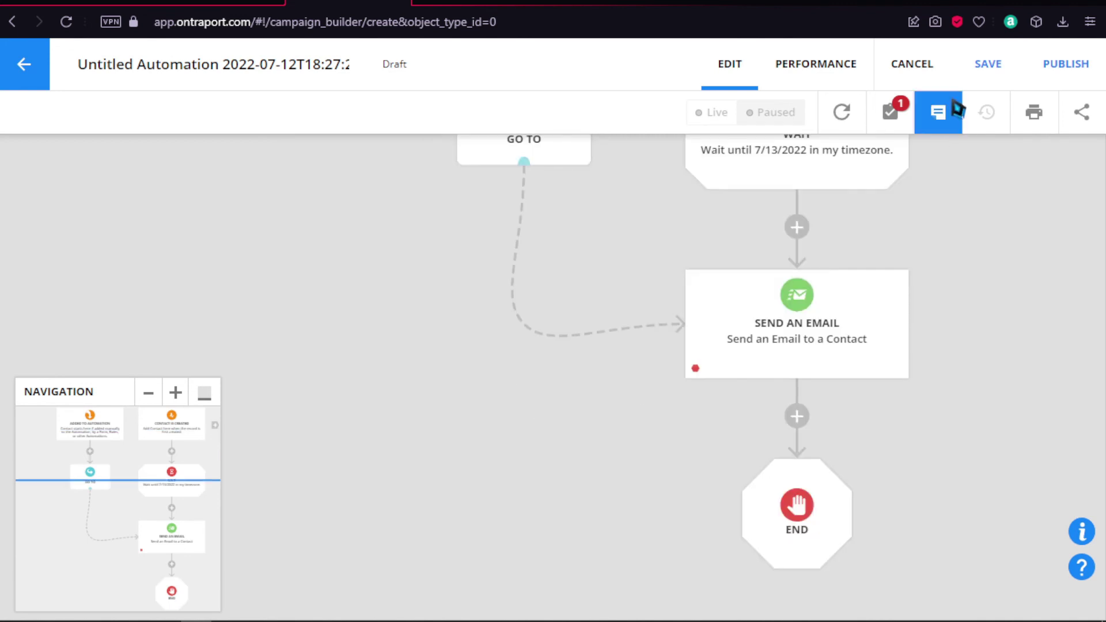
scroll(935, 312, "down", 2)
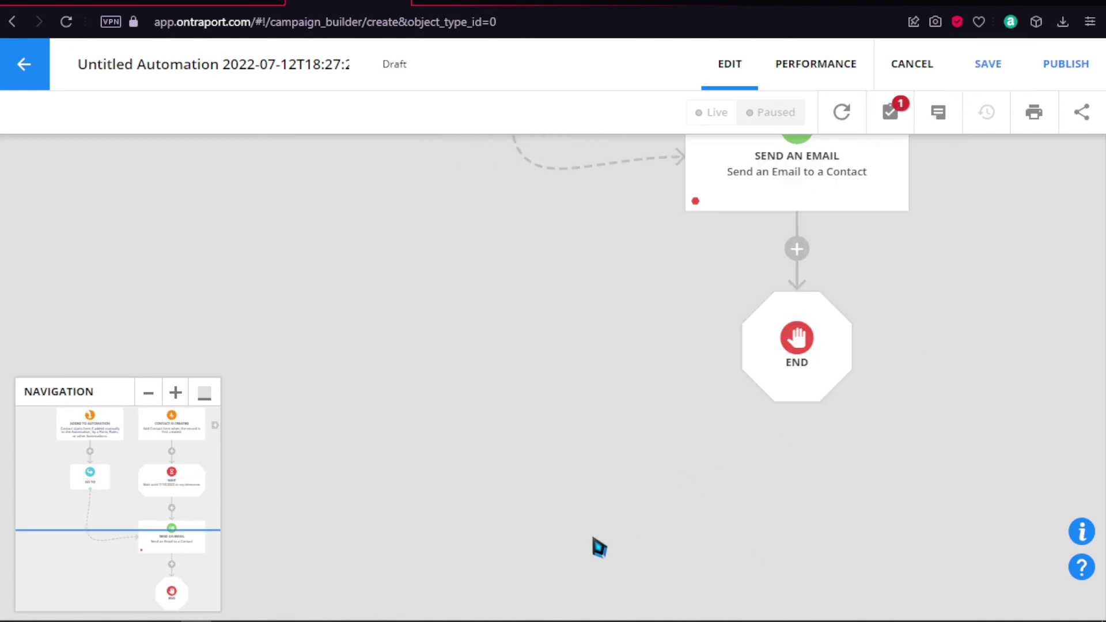
scroll(752, 386, "up", 4)
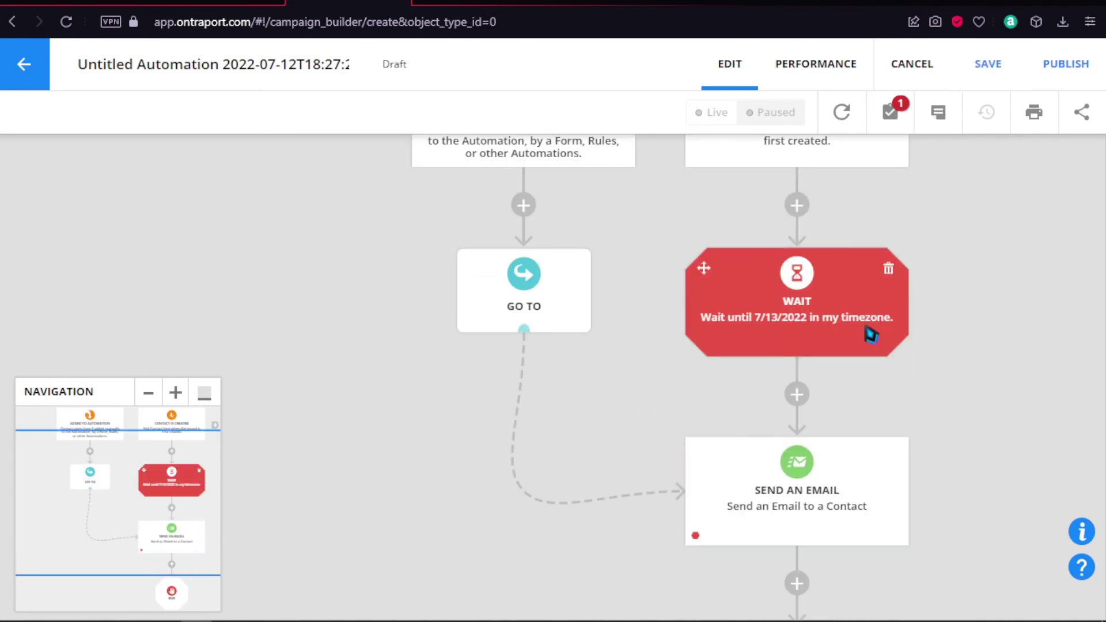
scroll(881, 316, "up", 1)
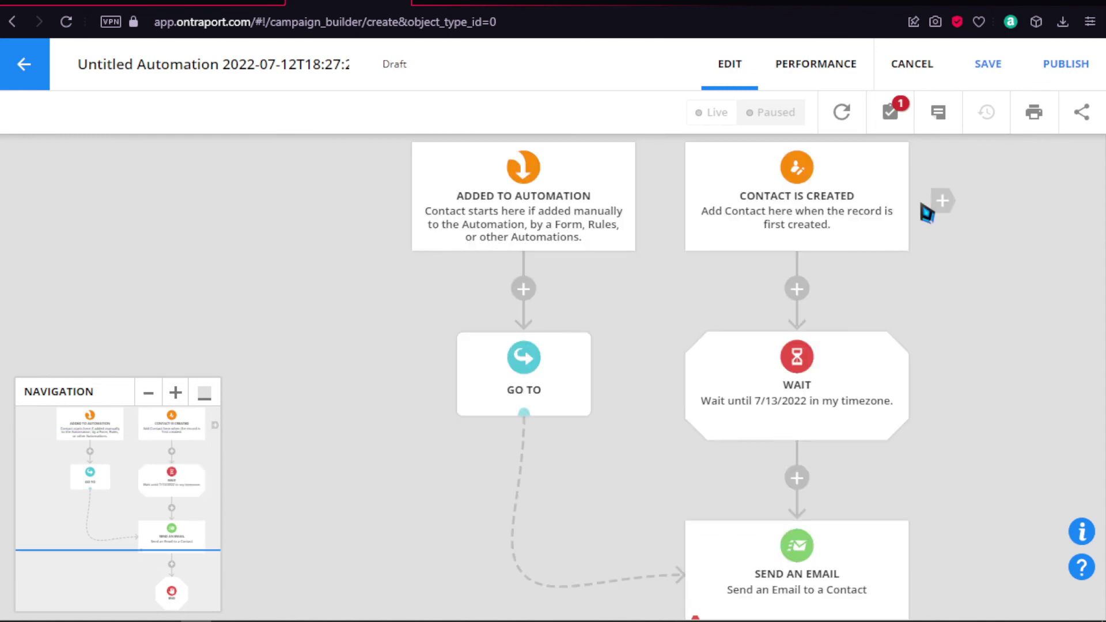
scroll(929, 184, "down", 3)
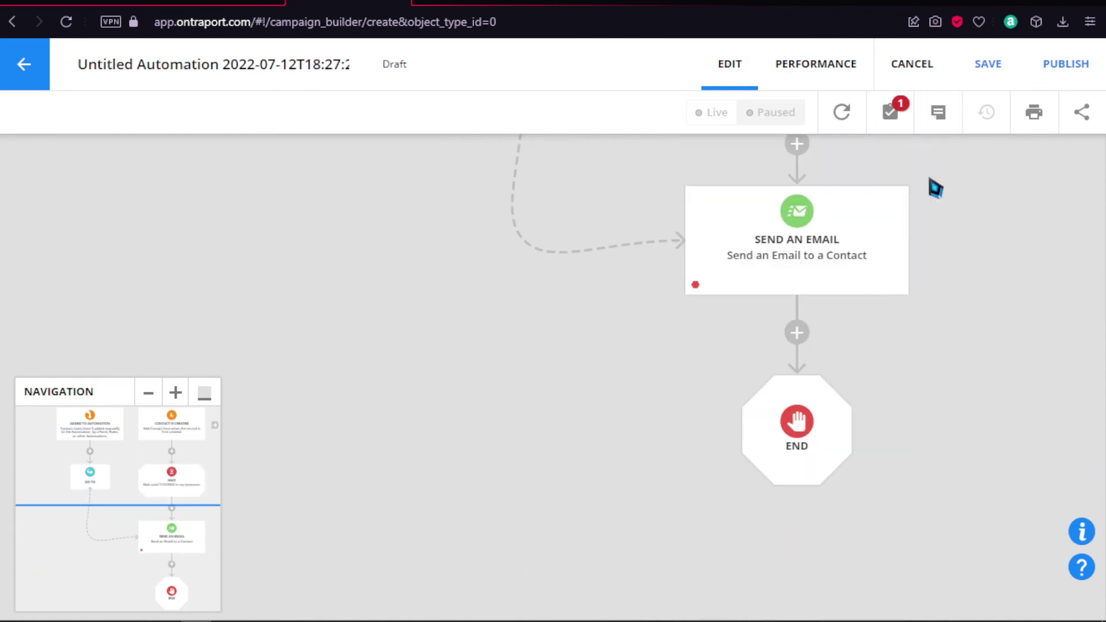
scroll(935, 188, "down", 3)
scroll(830, 232, "up", 5)
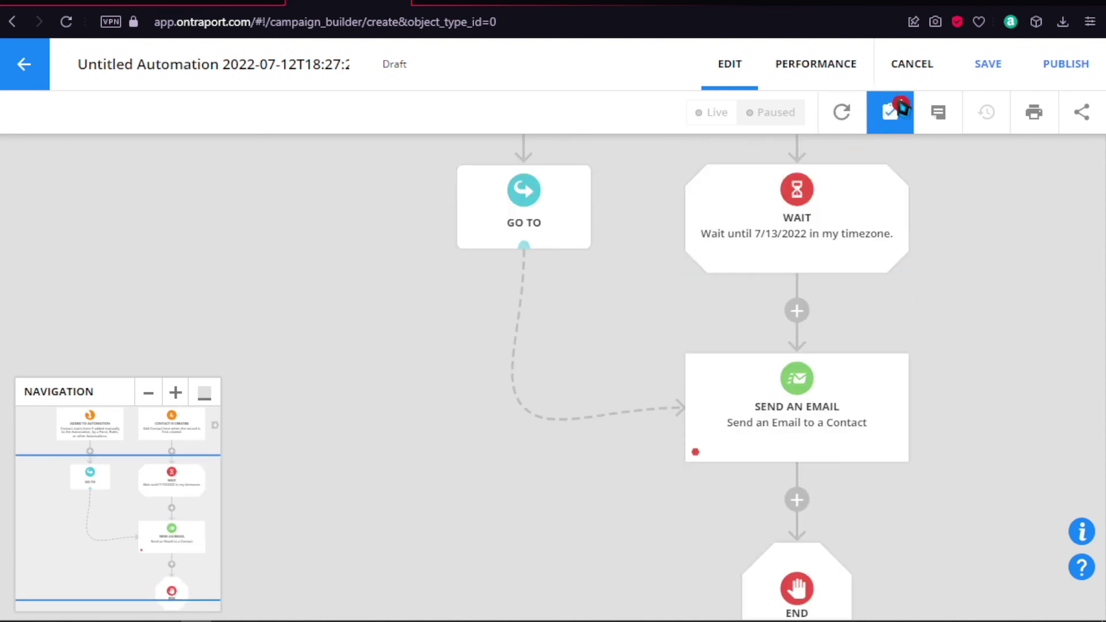
scroll(946, 244, "up", 2)
scroll(942, 247, "down", 2)
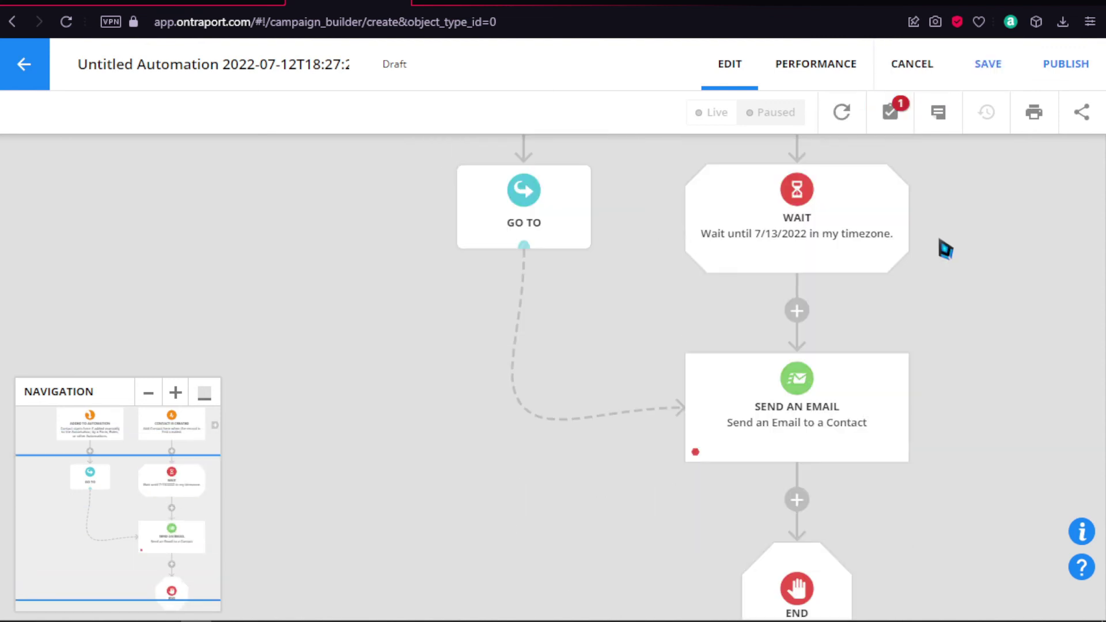
scroll(947, 245, "up", 2)
scroll(949, 245, "up", 1)
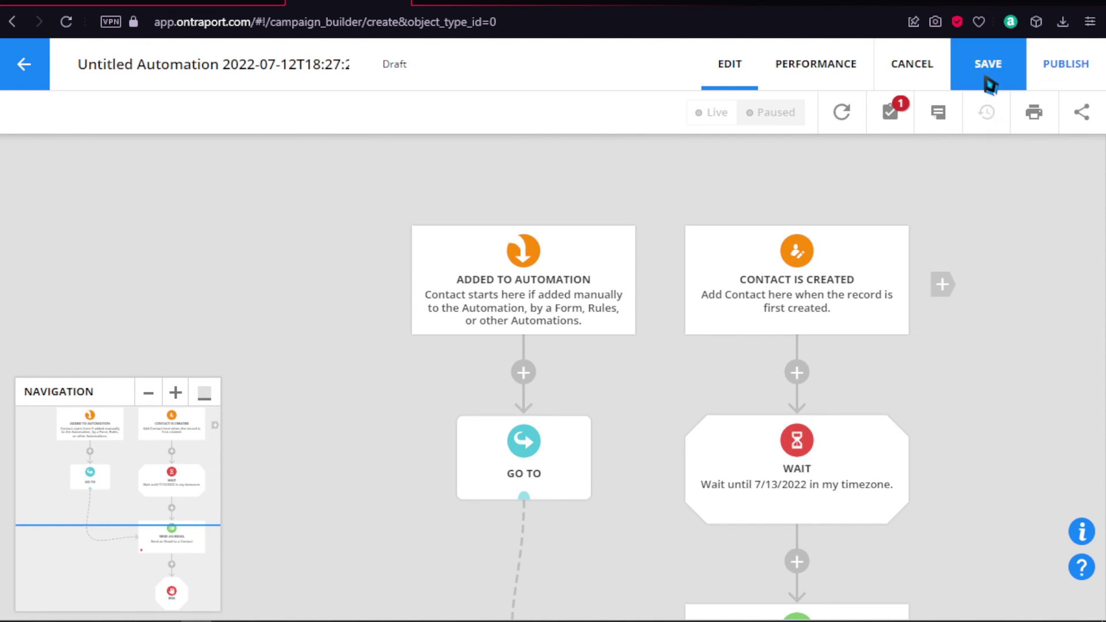
Step: Discard the demo automation and review the Dashboard metrics showing $0.00 sales and 1 new lead
left_click(929, 68)
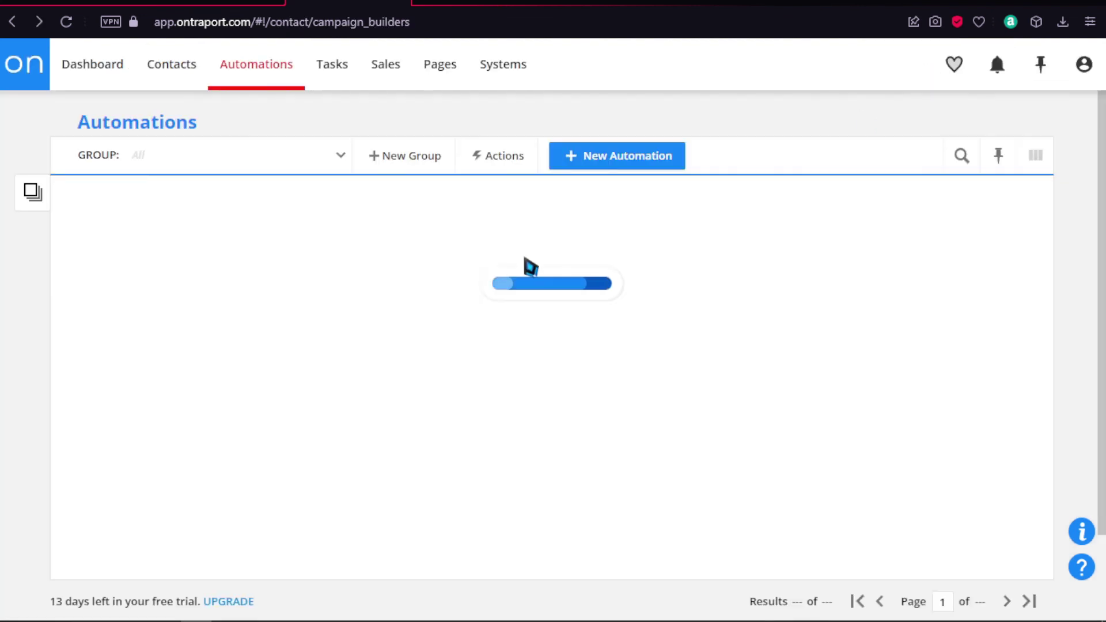
left_click(86, 72)
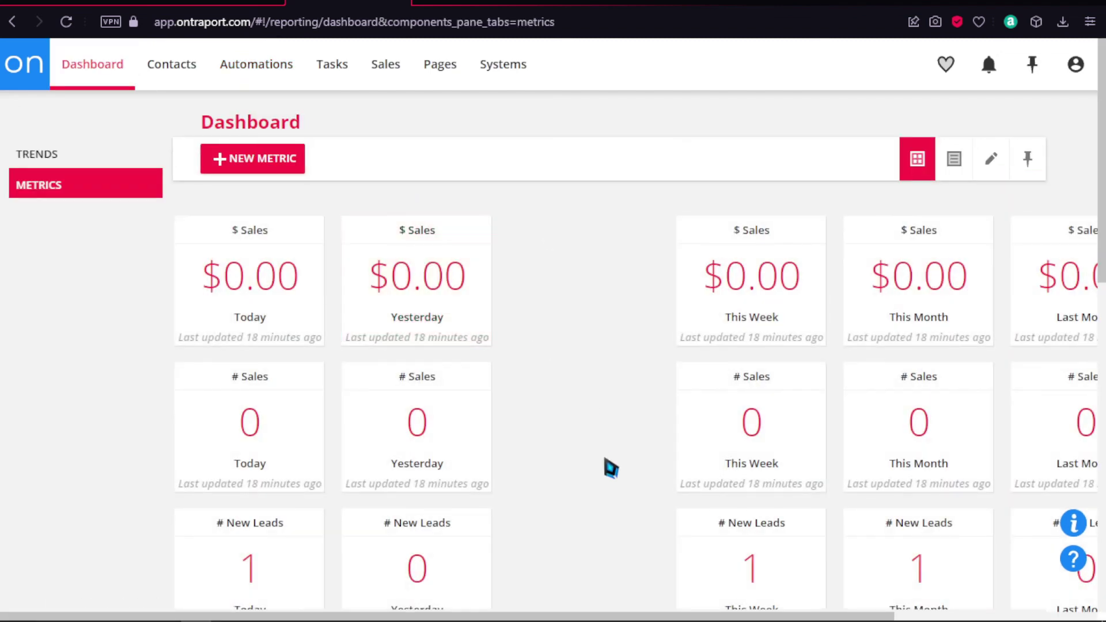
scroll(605, 464, "down", 2)
scroll(648, 312, "down", 4)
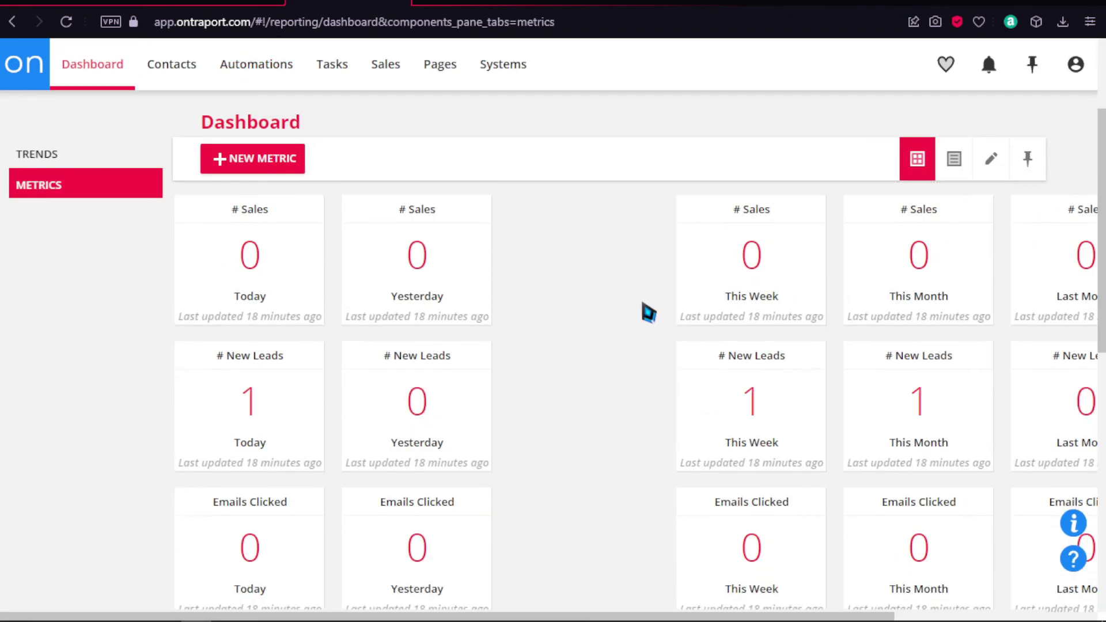
scroll(649, 312, "up", 5)
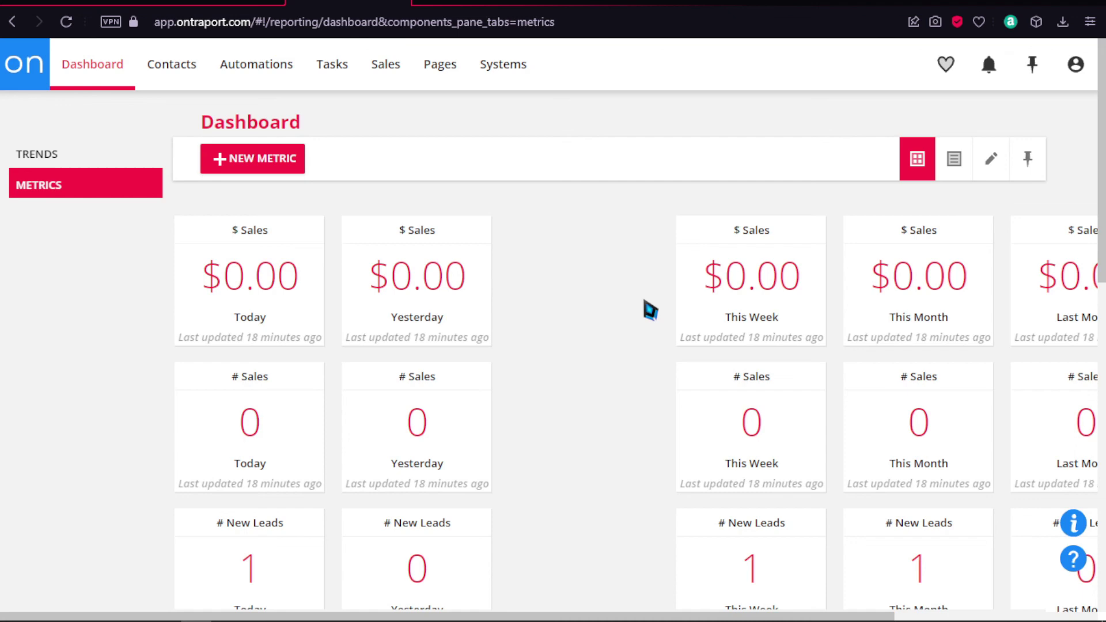
scroll(649, 311, "down", 3)
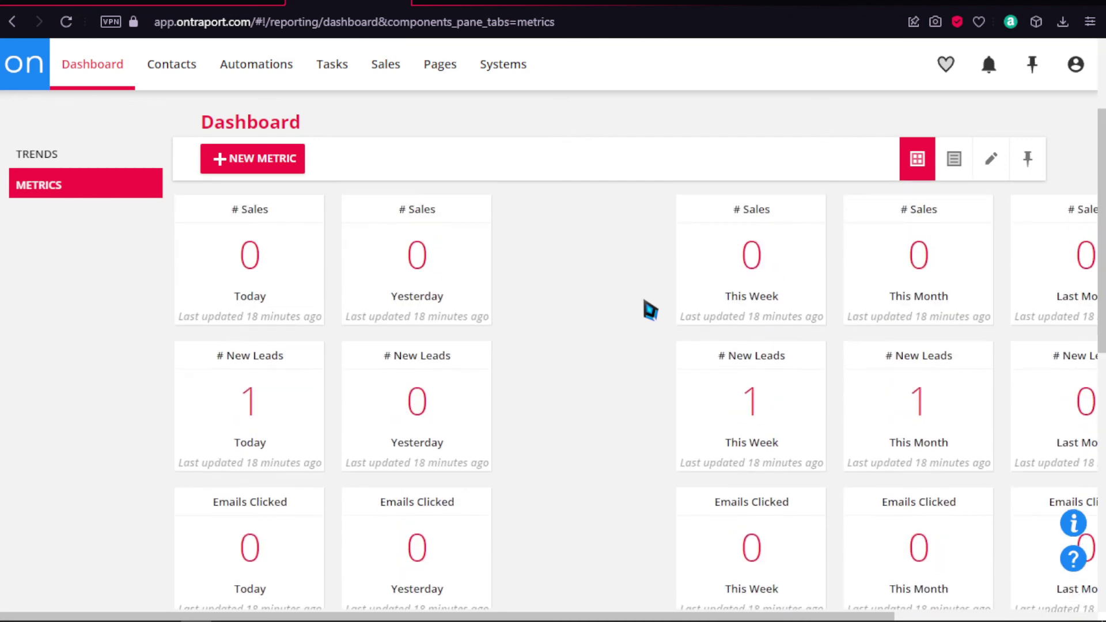